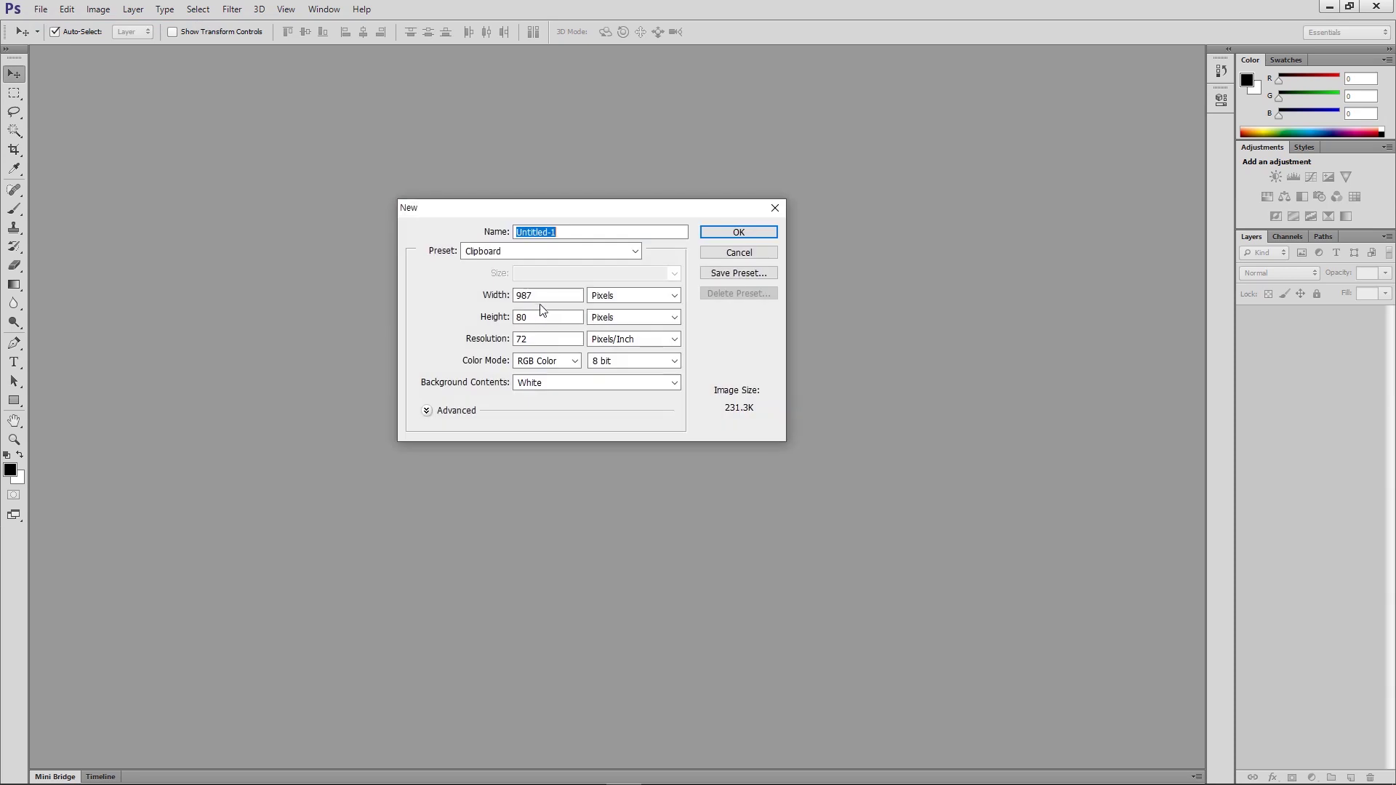
Create a new document 200 pixels wide and 40 pixels high at 72 pixels/inch, RGB, with a white background
key(Tab)
text(200)
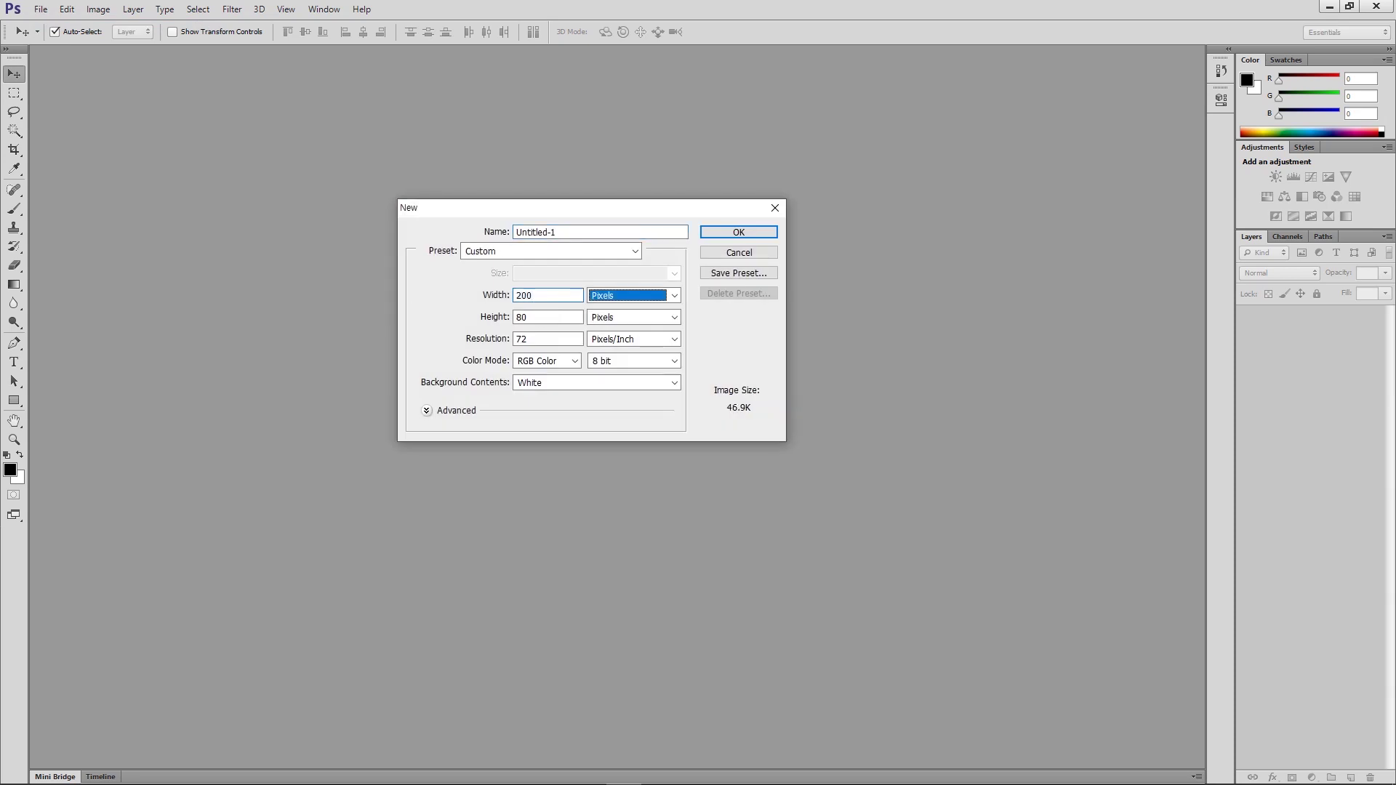
key(Tab)
text(40)
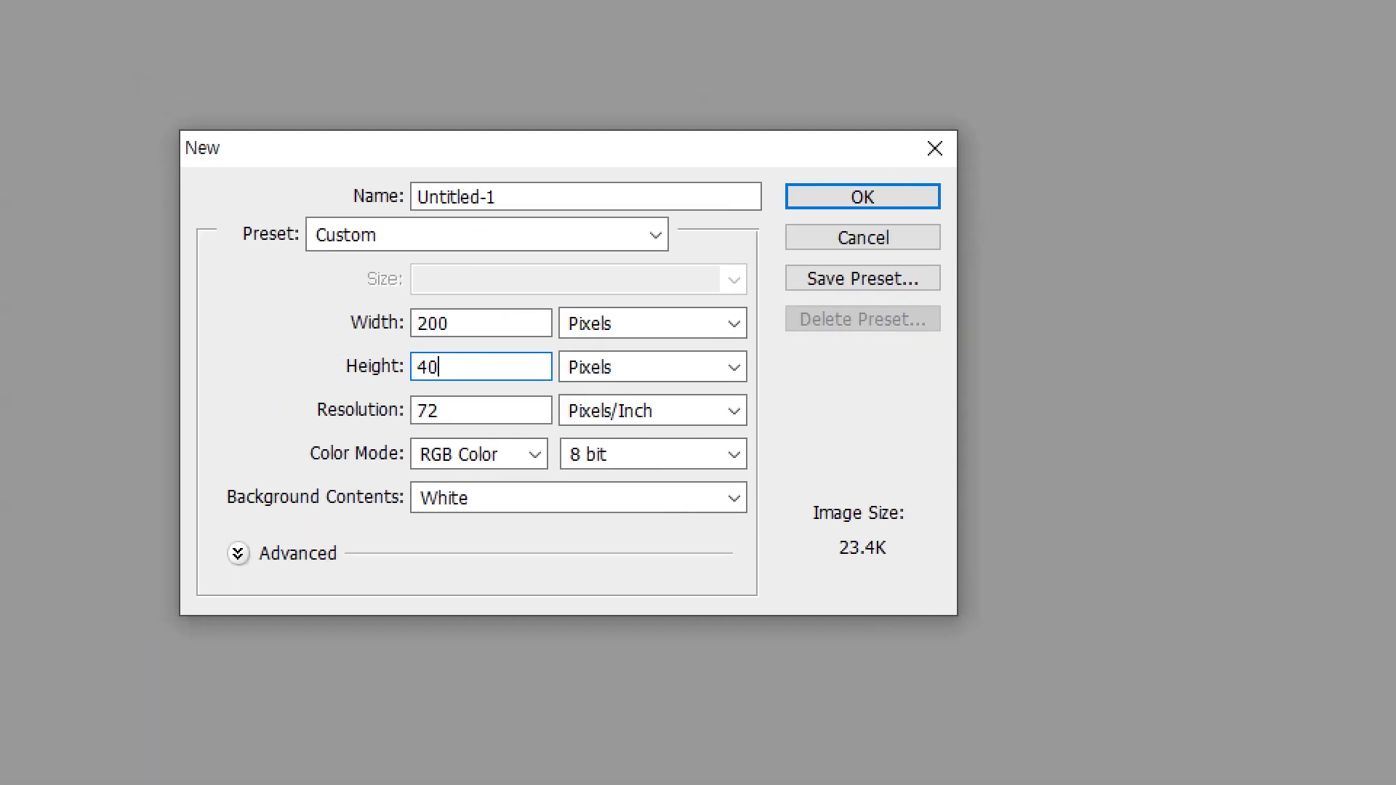
drag(320, 307, 337, 306)
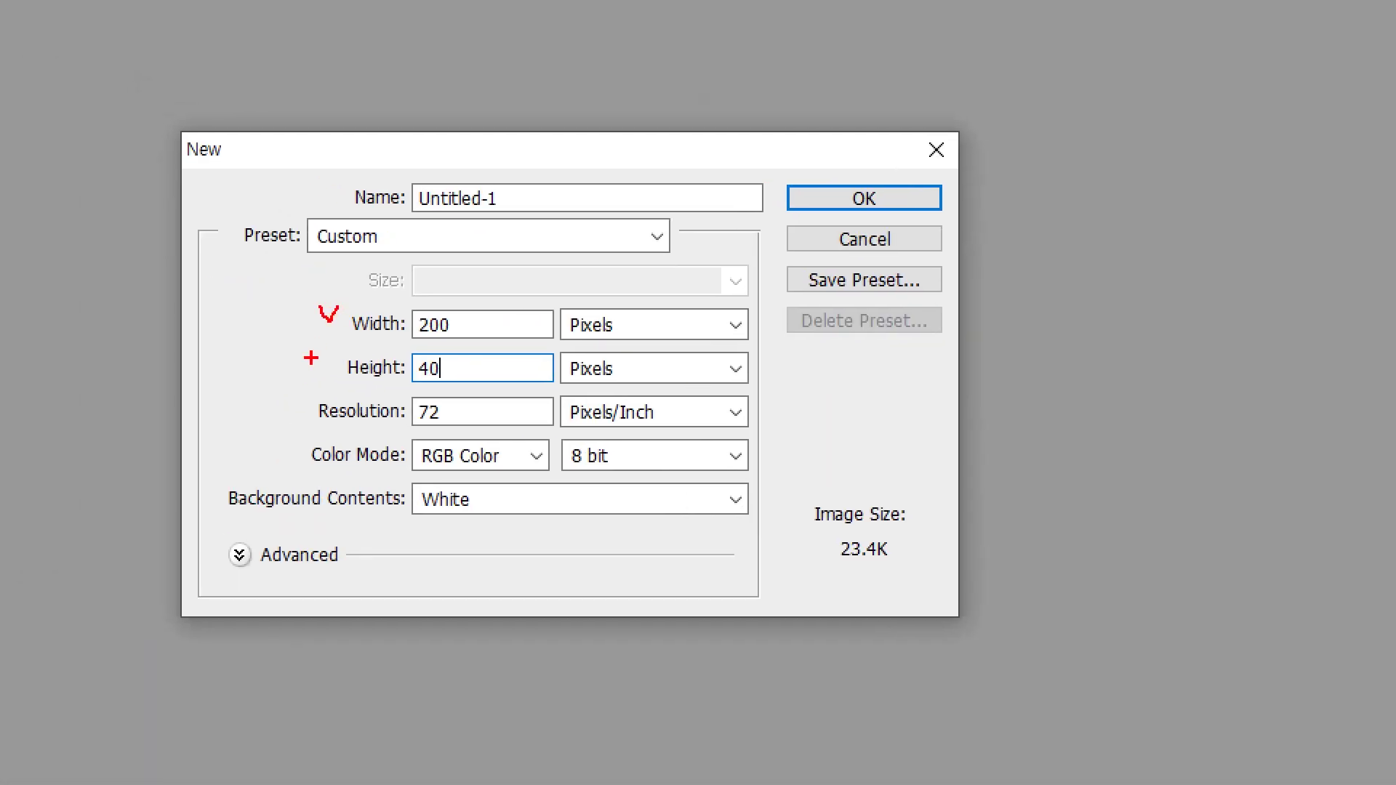
drag(312, 363, 338, 357)
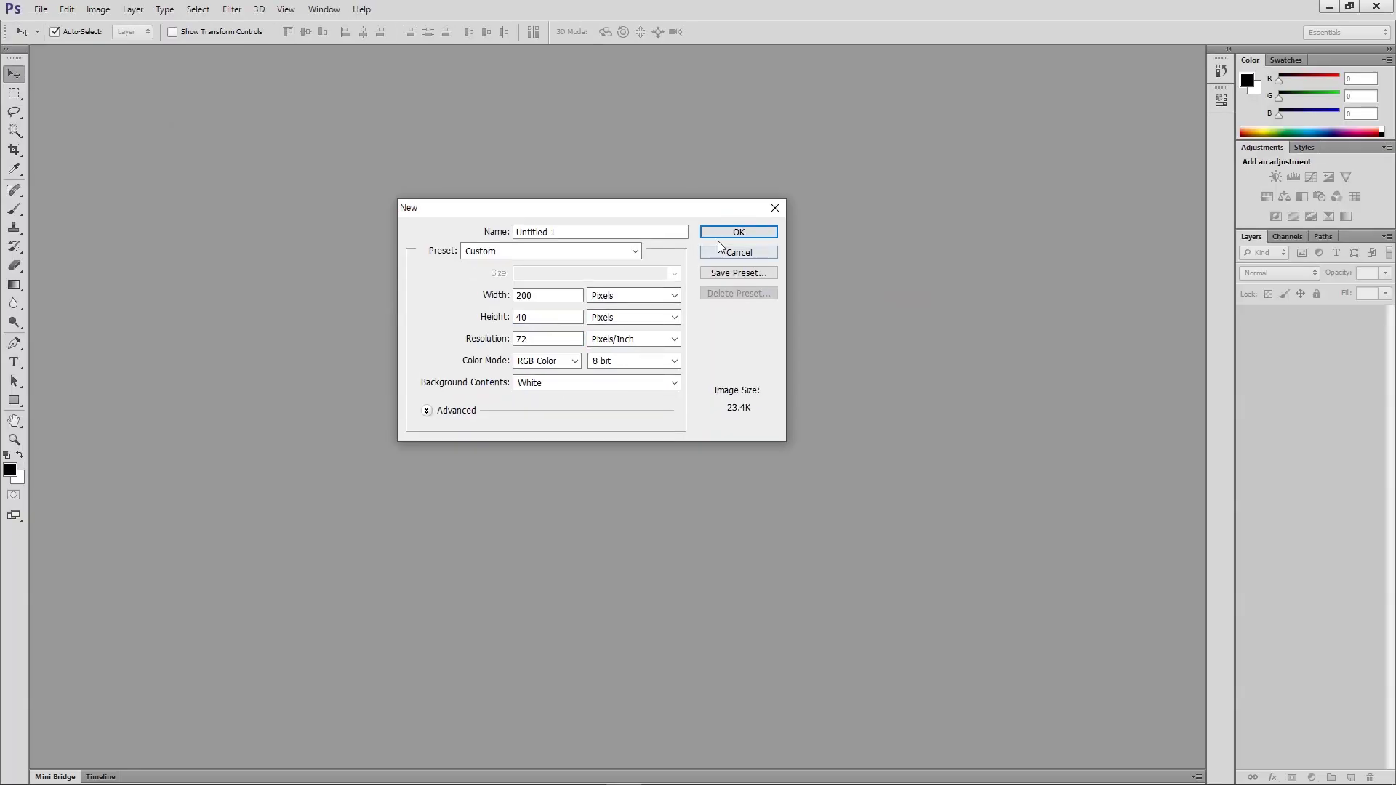
click(863, 198)
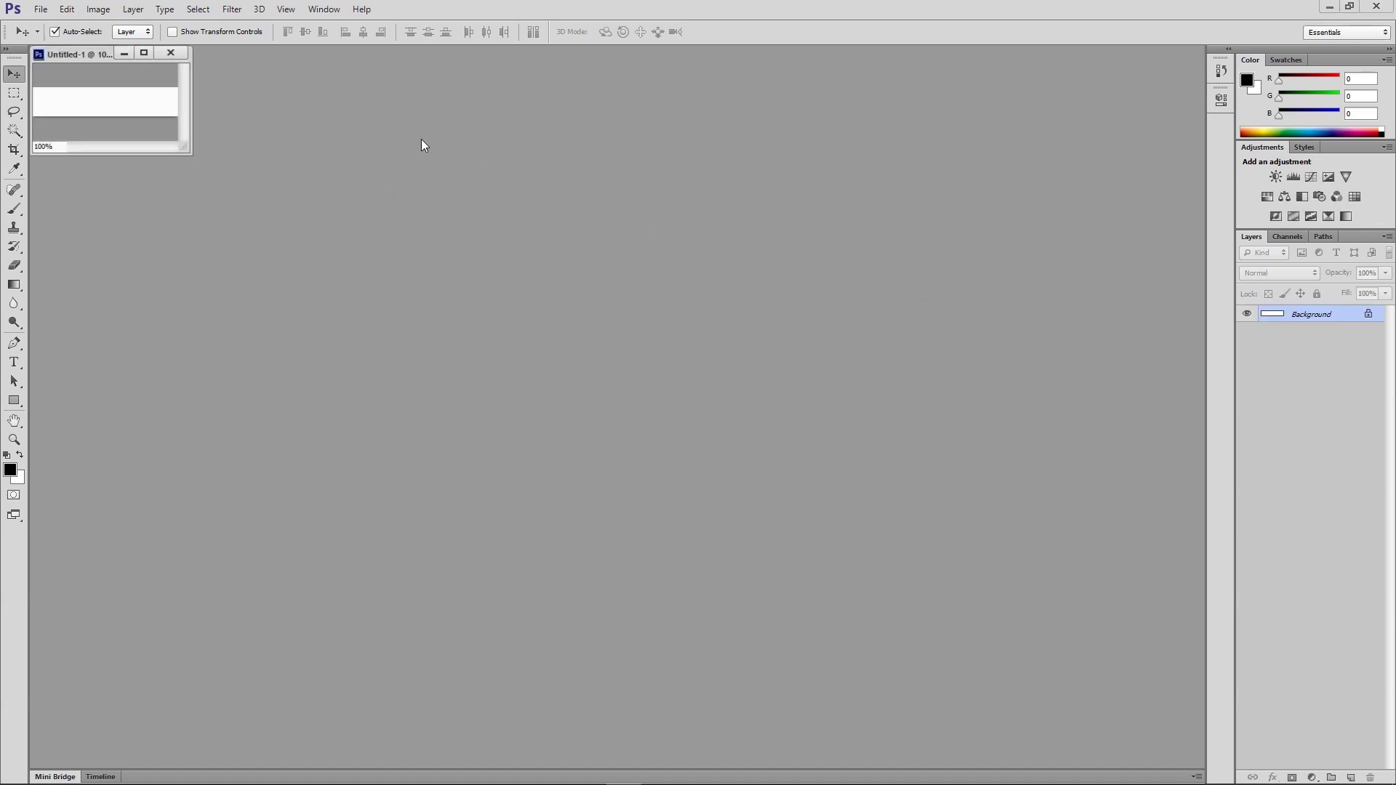
Move the new document's window further into the workspace, enlarge it around the canvas, and show the rulers
drag(109, 57, 303, 214)
drag(385, 298, 648, 485)
key(ctrl+r)
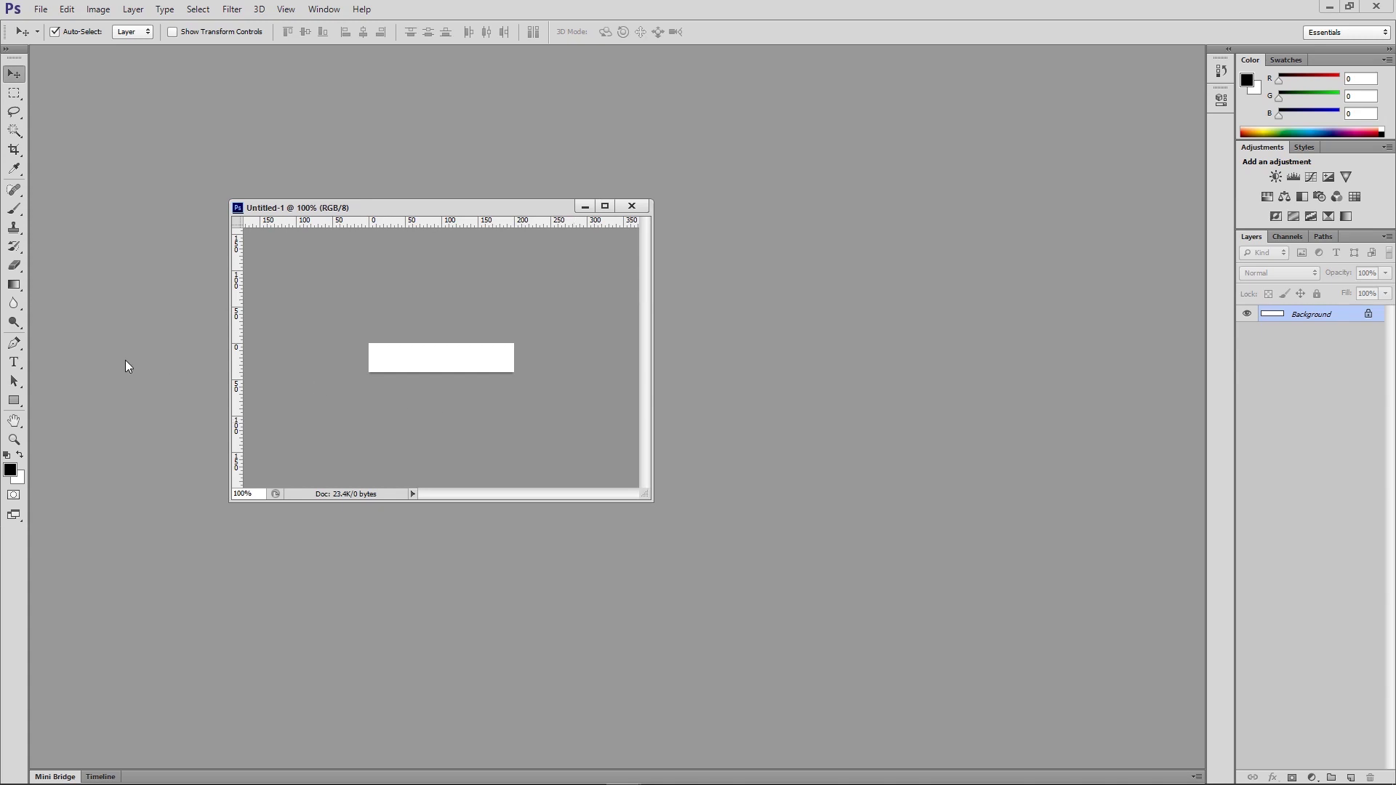
Activate the Type tool, widen the document window and magnify the canvas to 300%
click(16, 363)
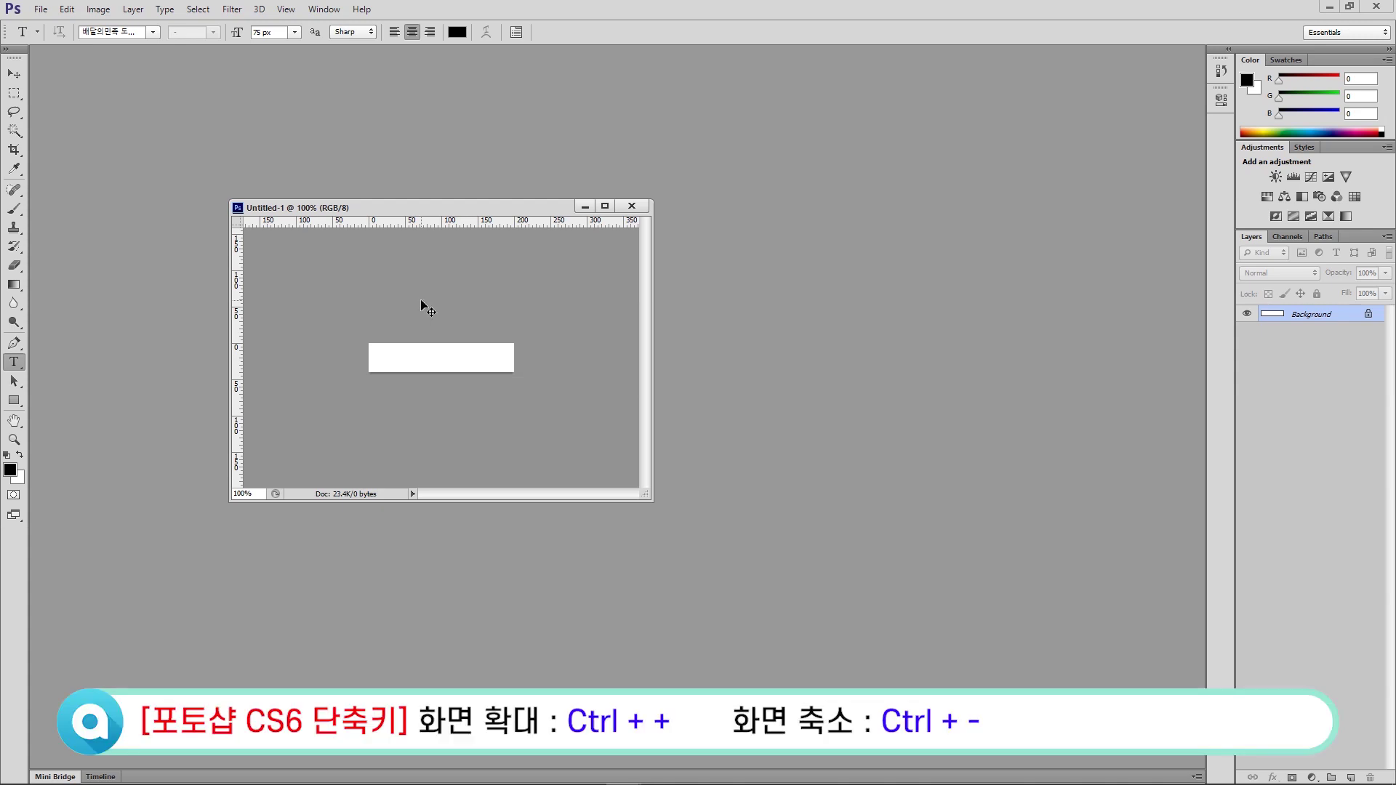
key(ctrl+plus)
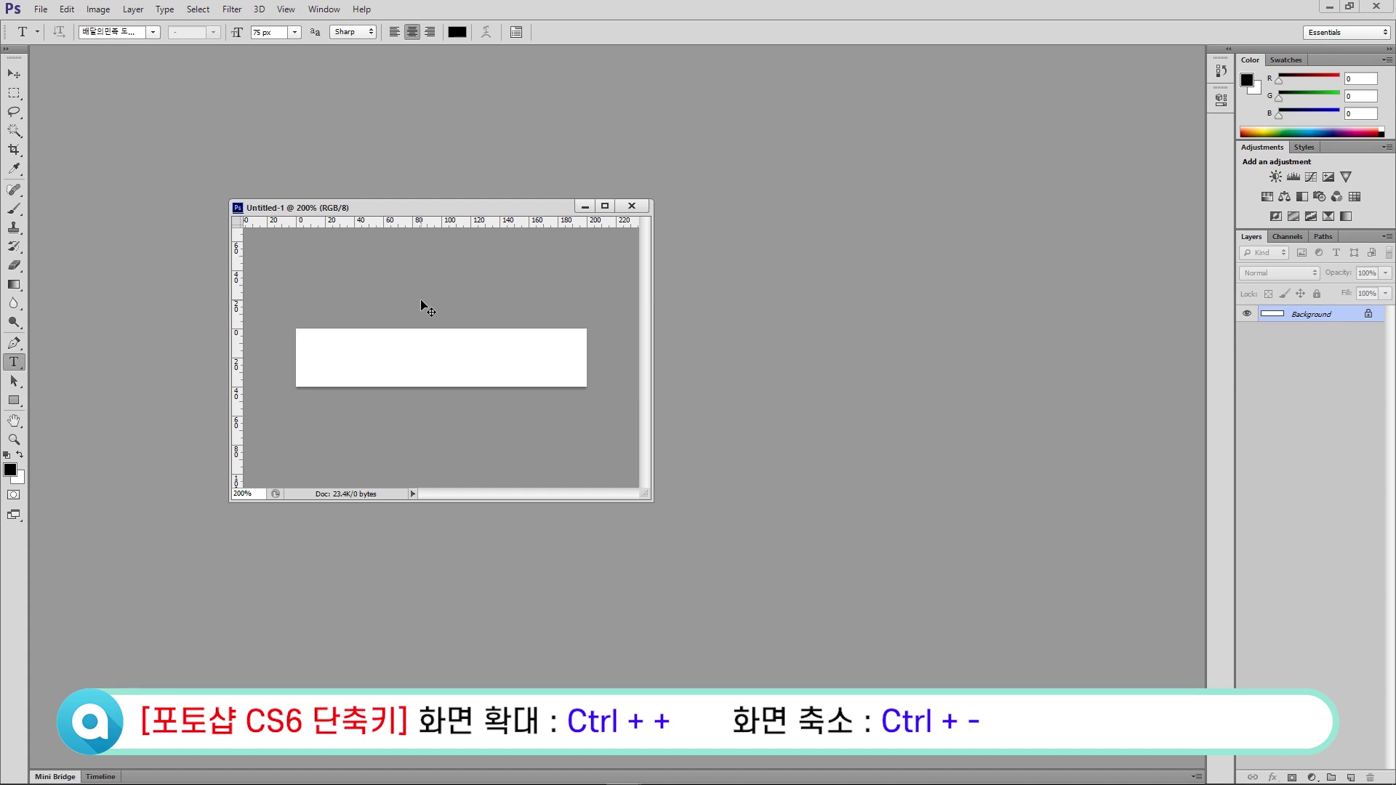
key(ctrl+minus)
key(ctrl+minus)
key(ctrl+minus)
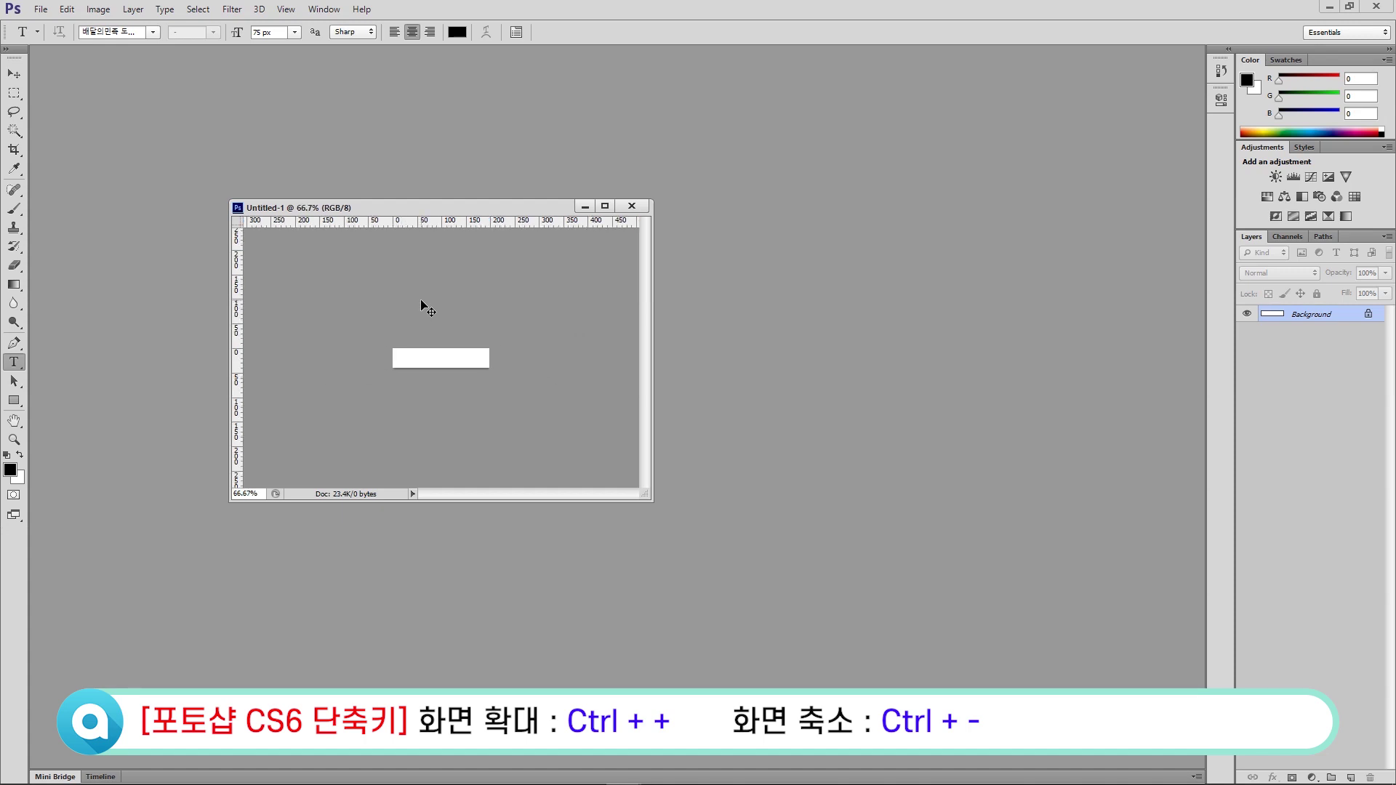
key(ctrl+plus)
key(ctrl+plus)
key(ctrl+plus)
key(ctrl+plus)
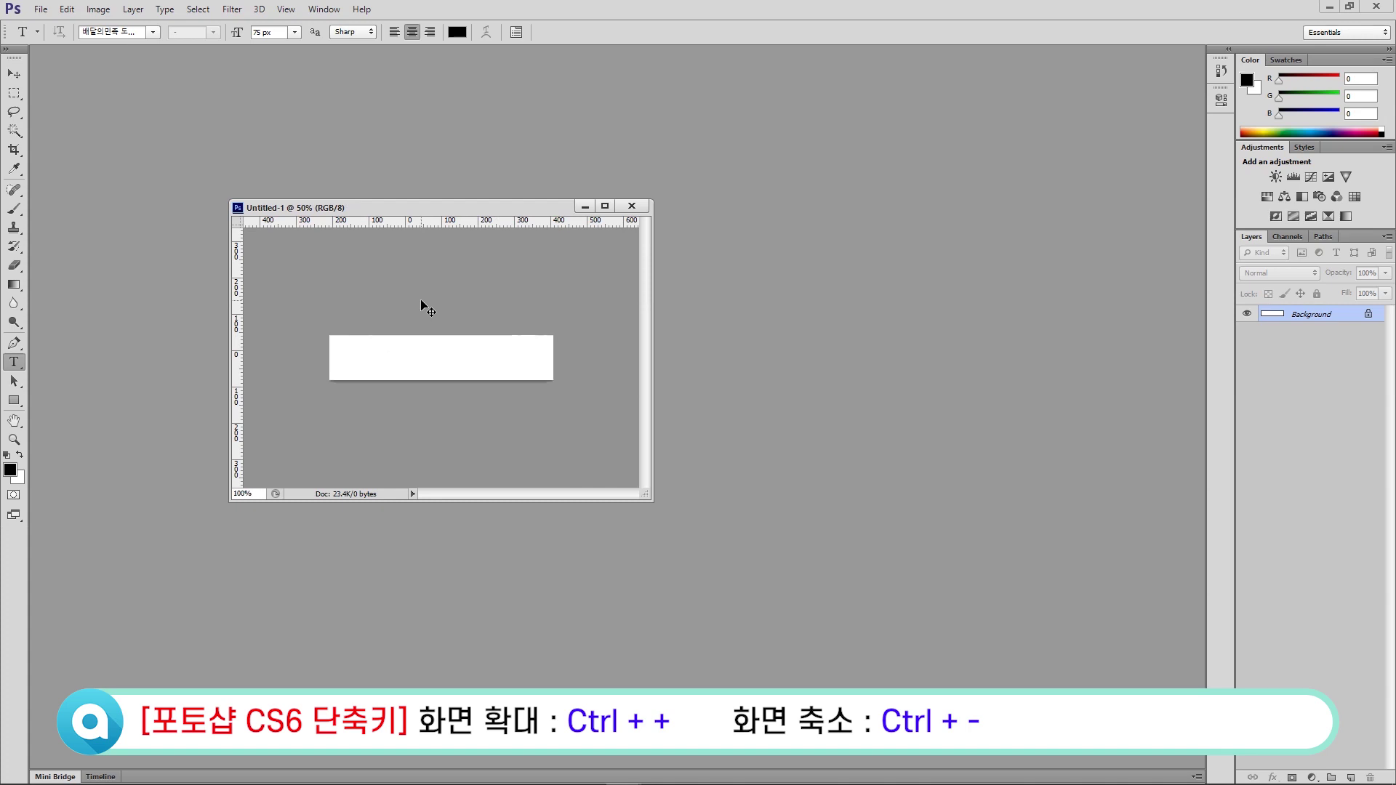
drag(646, 492, 888, 552)
key(ctrl+minus)
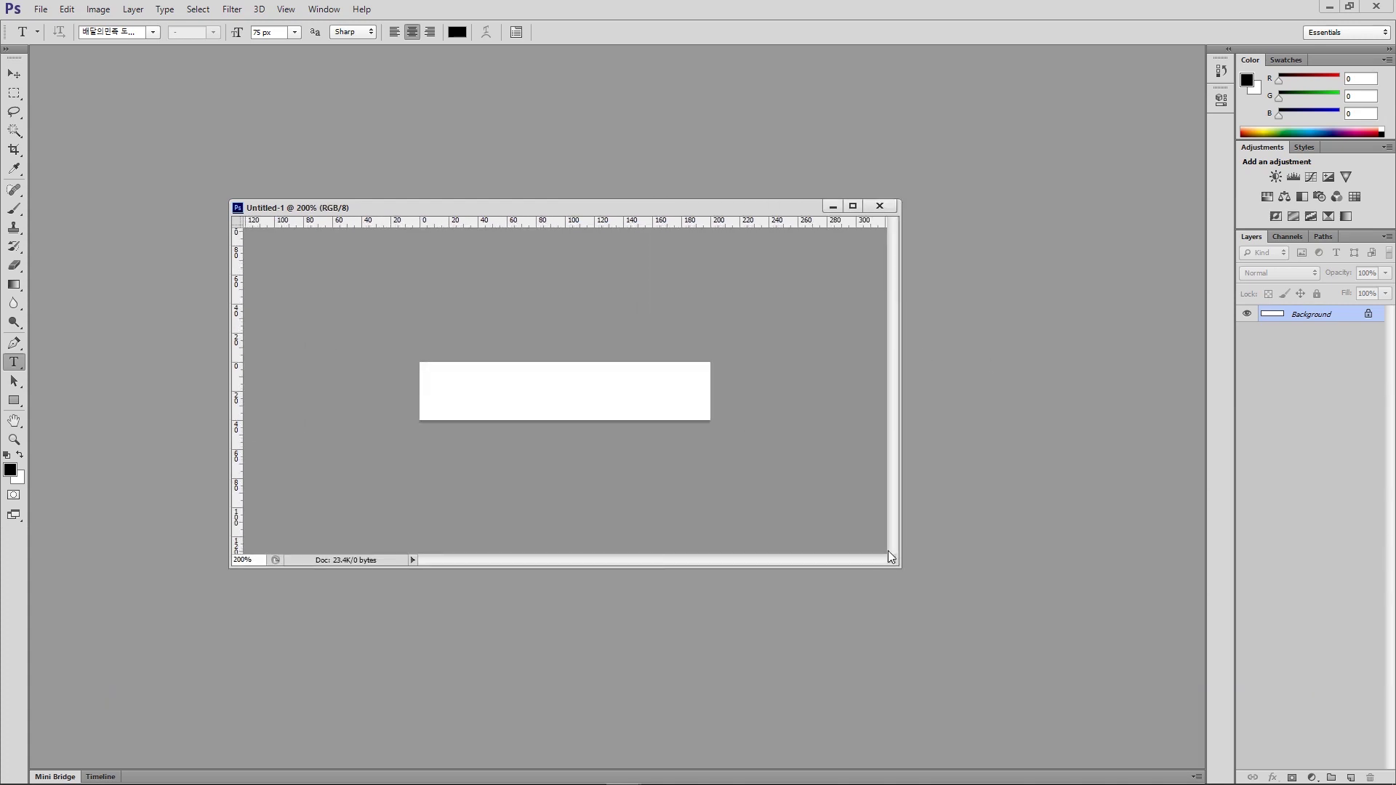
key(ctrl+minus)
key(ctrl+plus)
key(ctrl+plus)
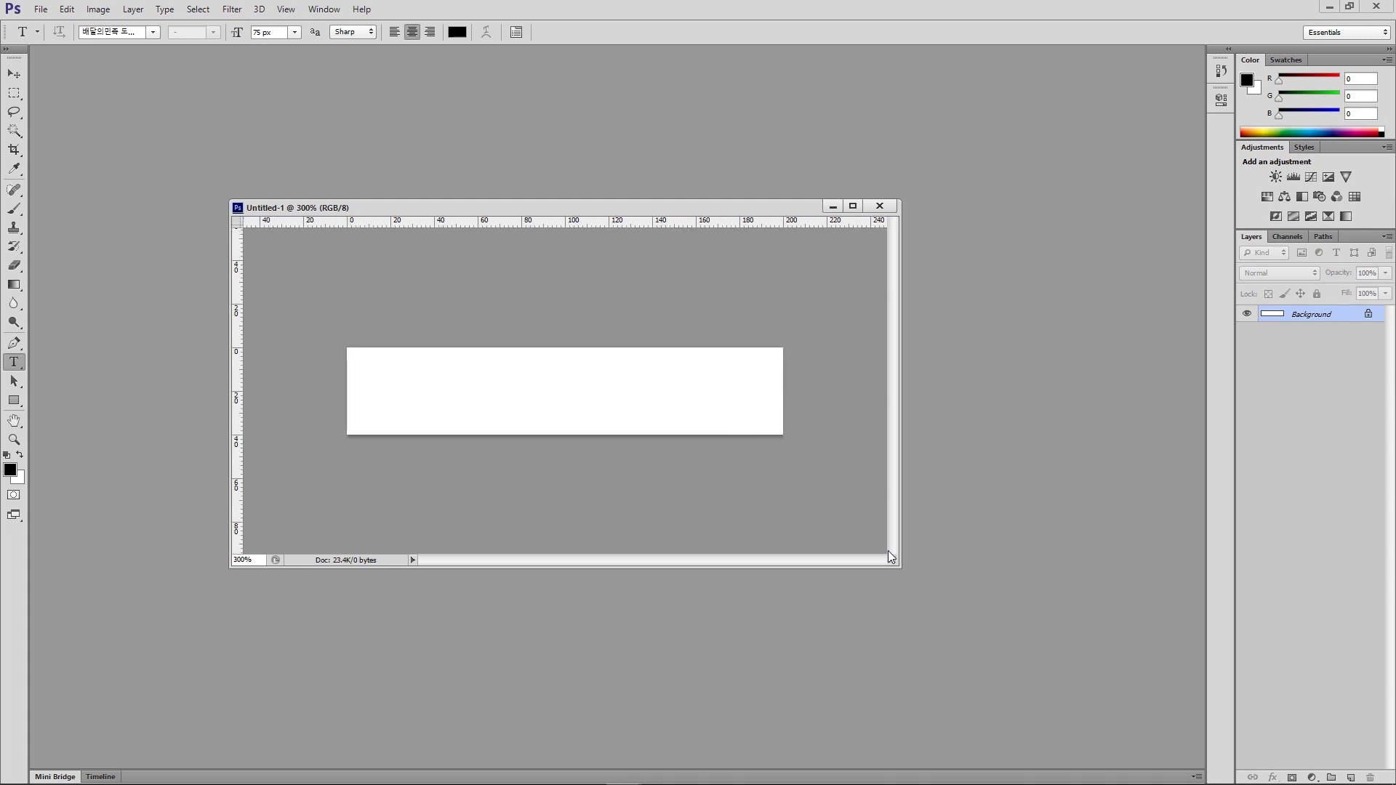
Add a text layer reading "JUST 쇼핑몰" on the canvas and commit it
click(374, 396)
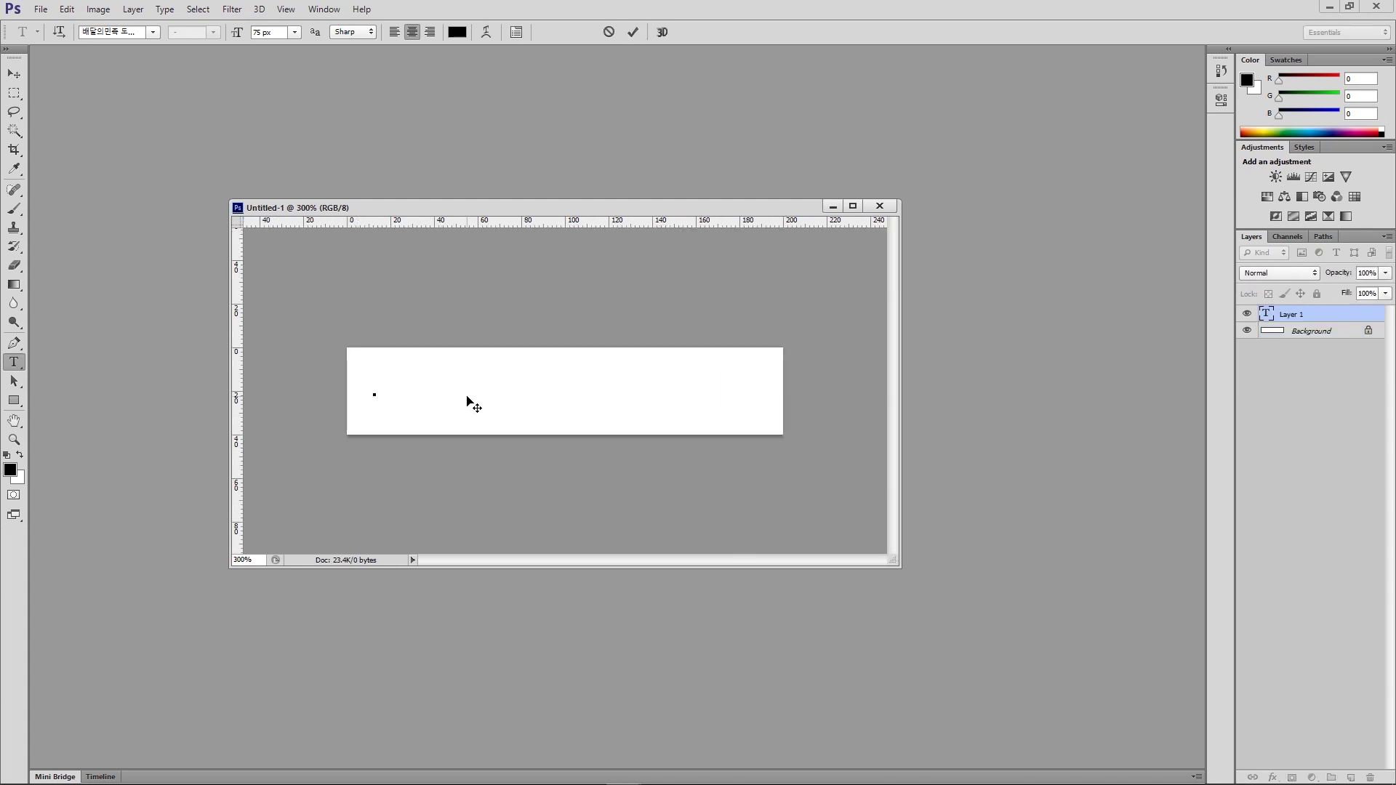
text(ㅓ)
key(BackSpace)
text(JUST 쇼피)
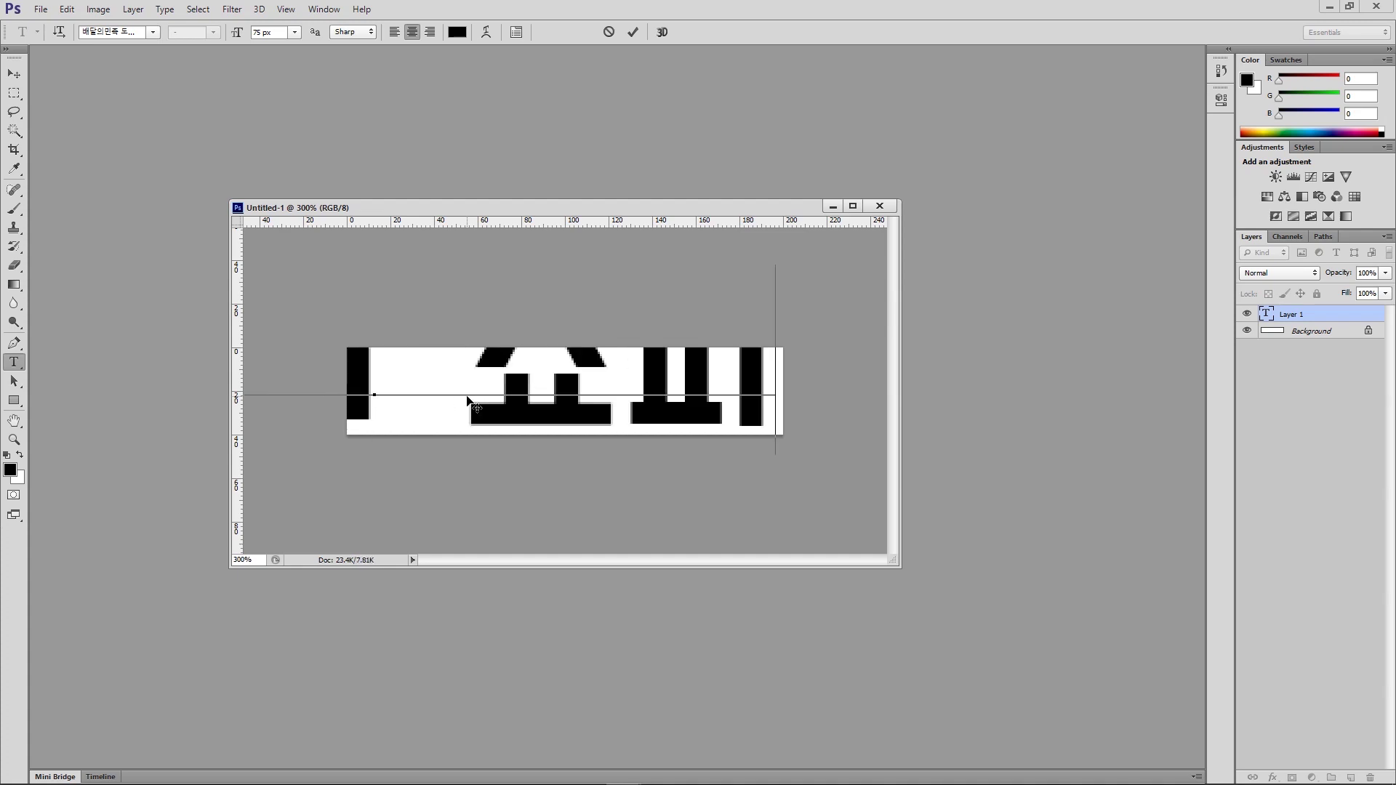
text(ㅇㅌ)
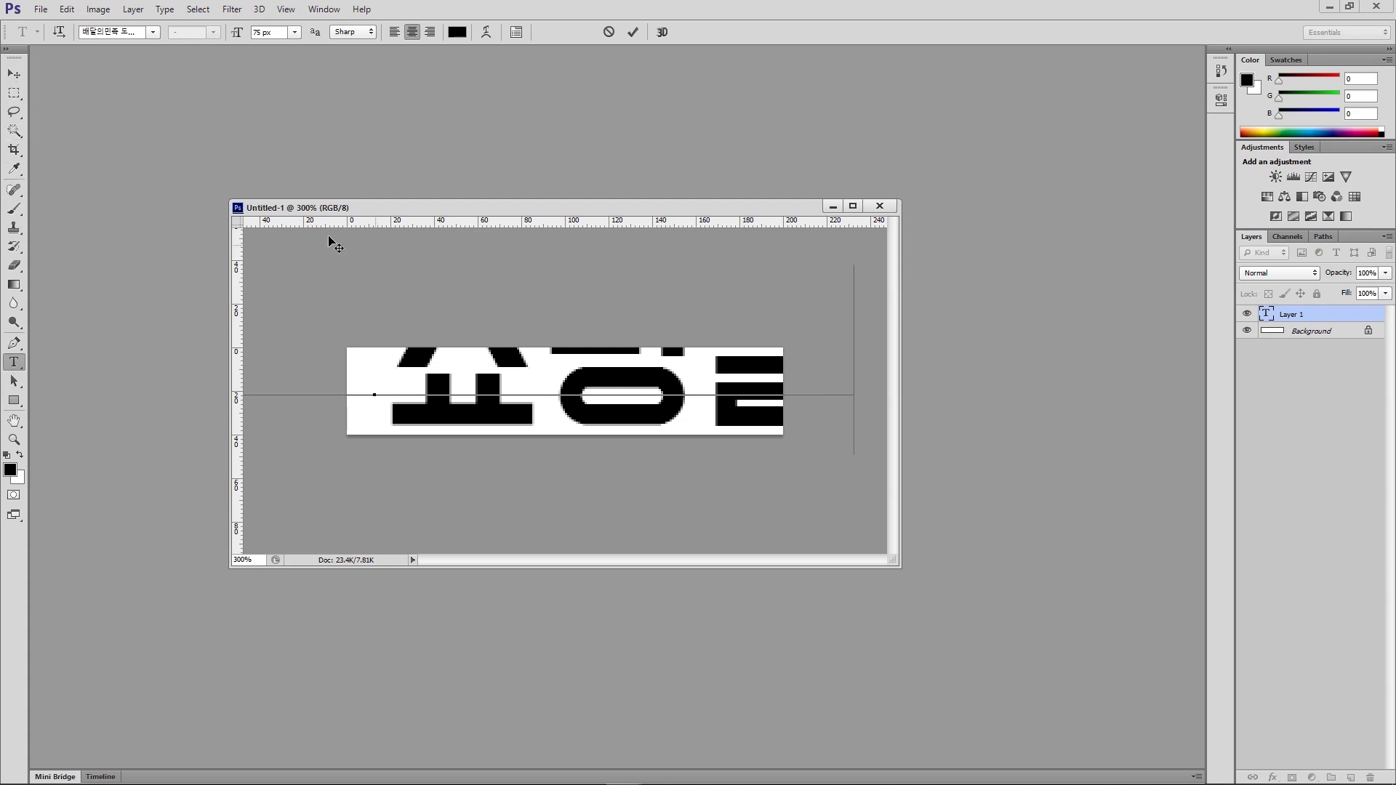
click(1305, 320)
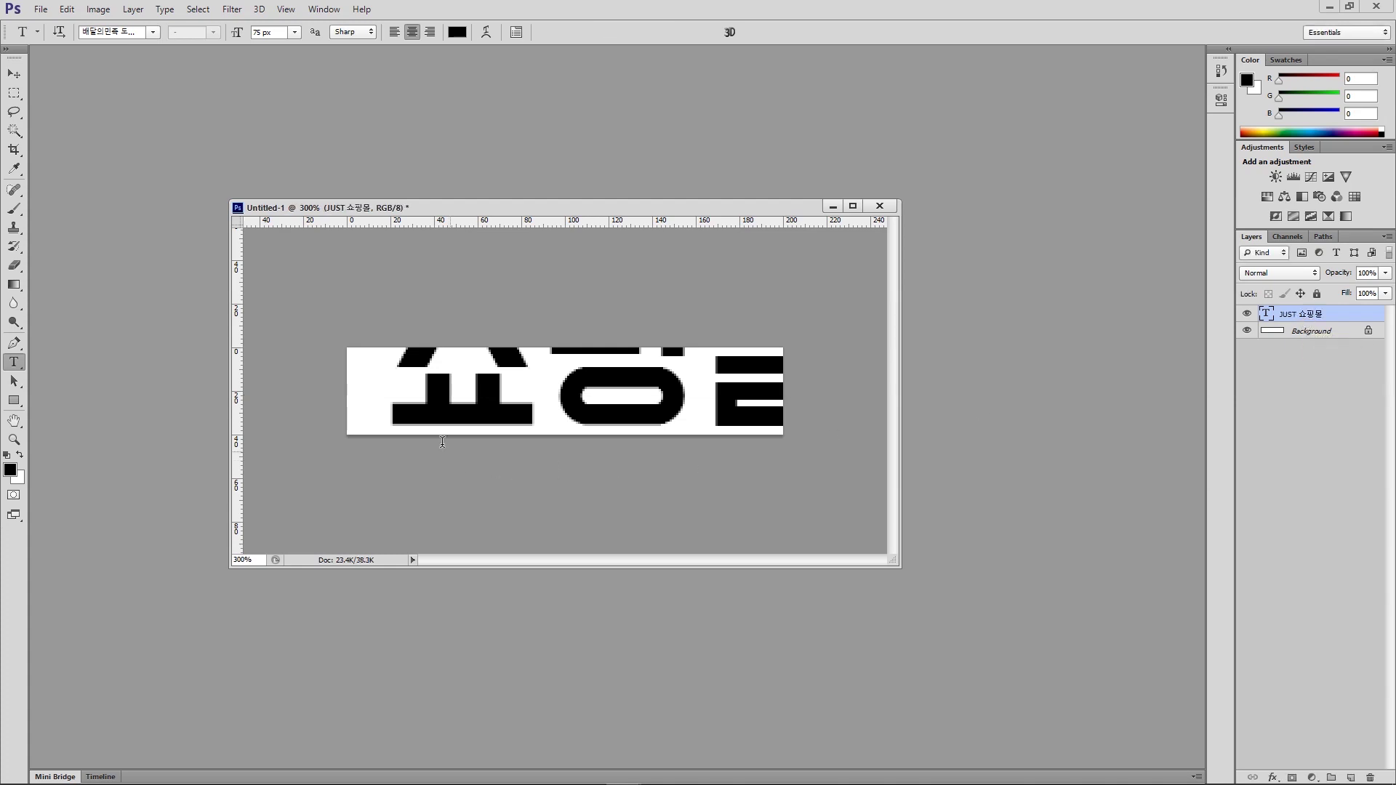
Set the text size to 24 px and move the text to the middle of the canvas
click(294, 32)
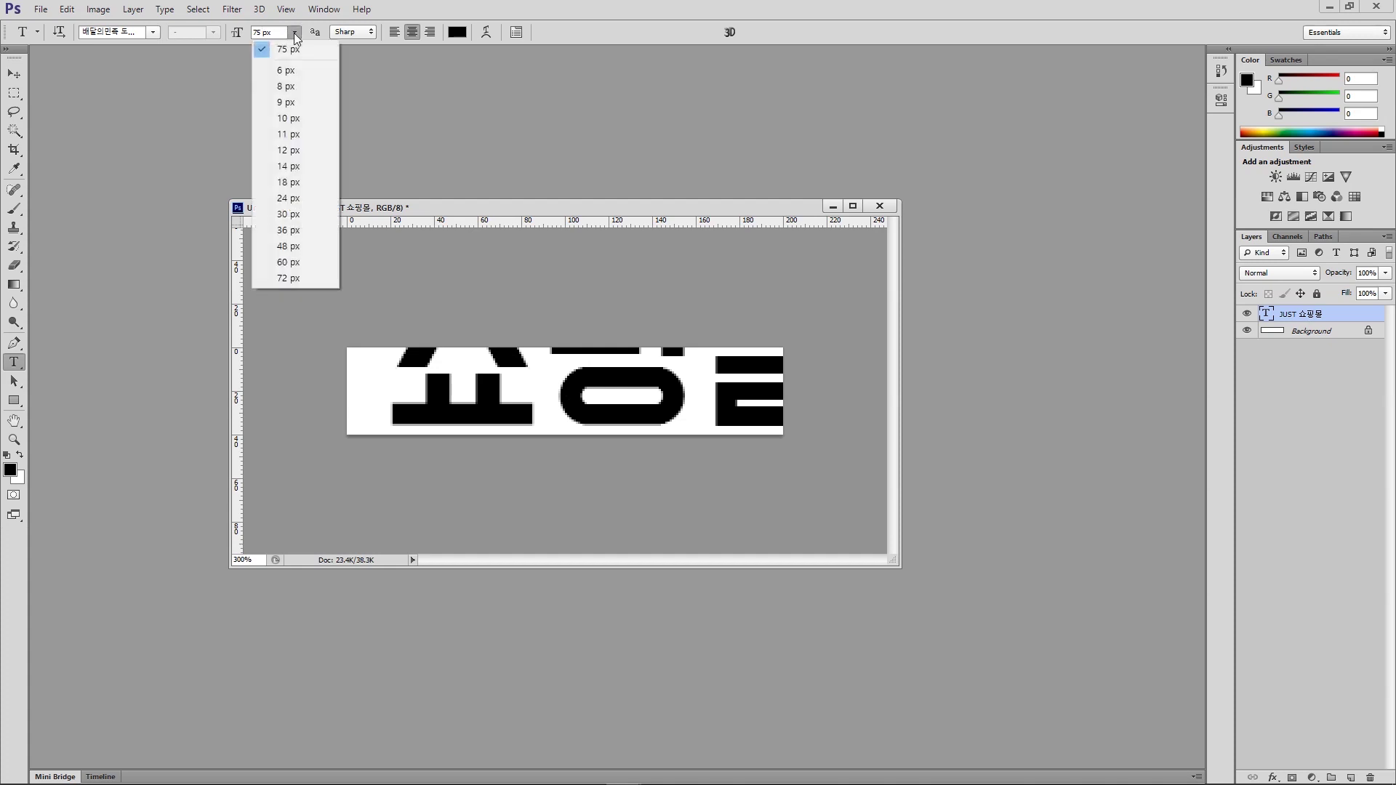
click(297, 196)
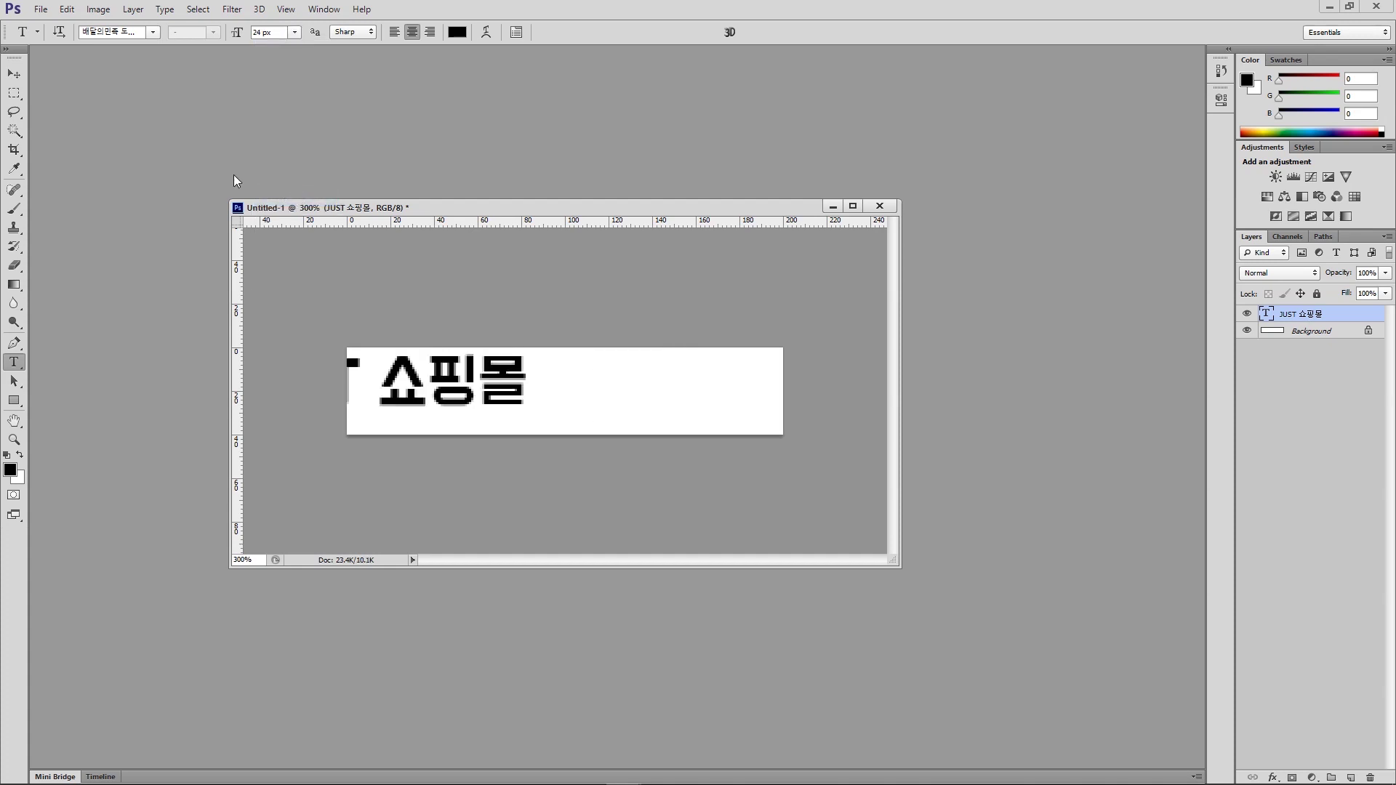
click(14, 74)
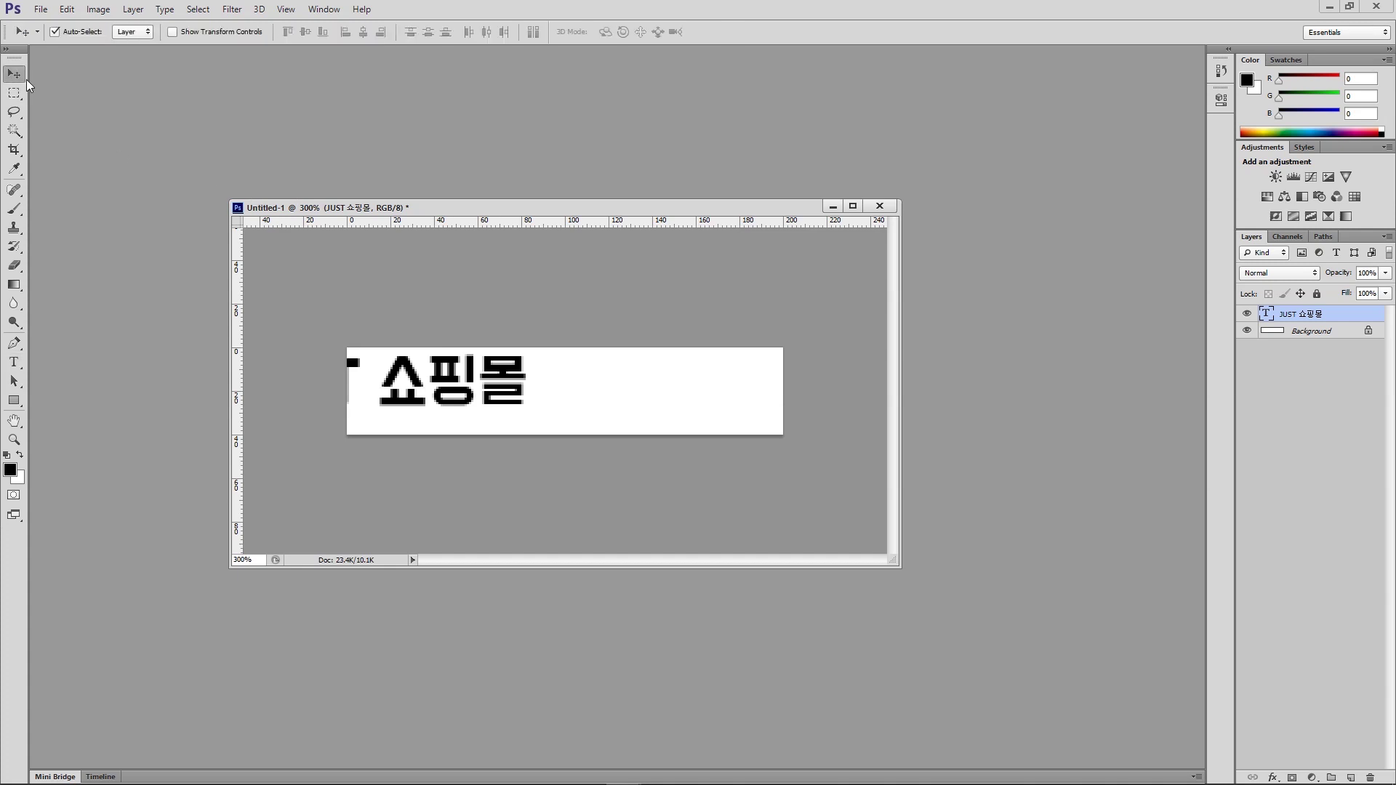
drag(416, 386, 610, 398)
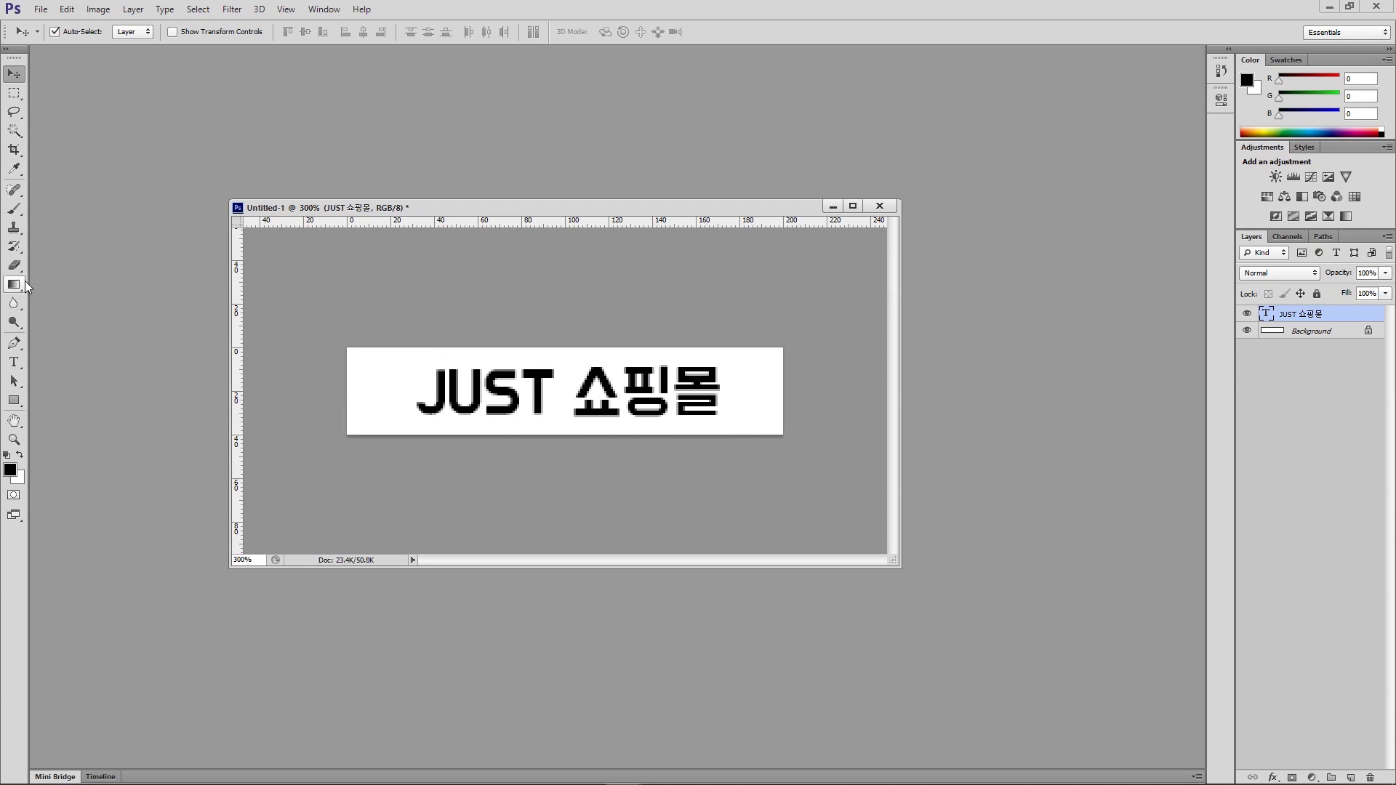
Try left alignment on the "JUST 쇼핑몰" text and return it to centre alignment
click(20, 360)
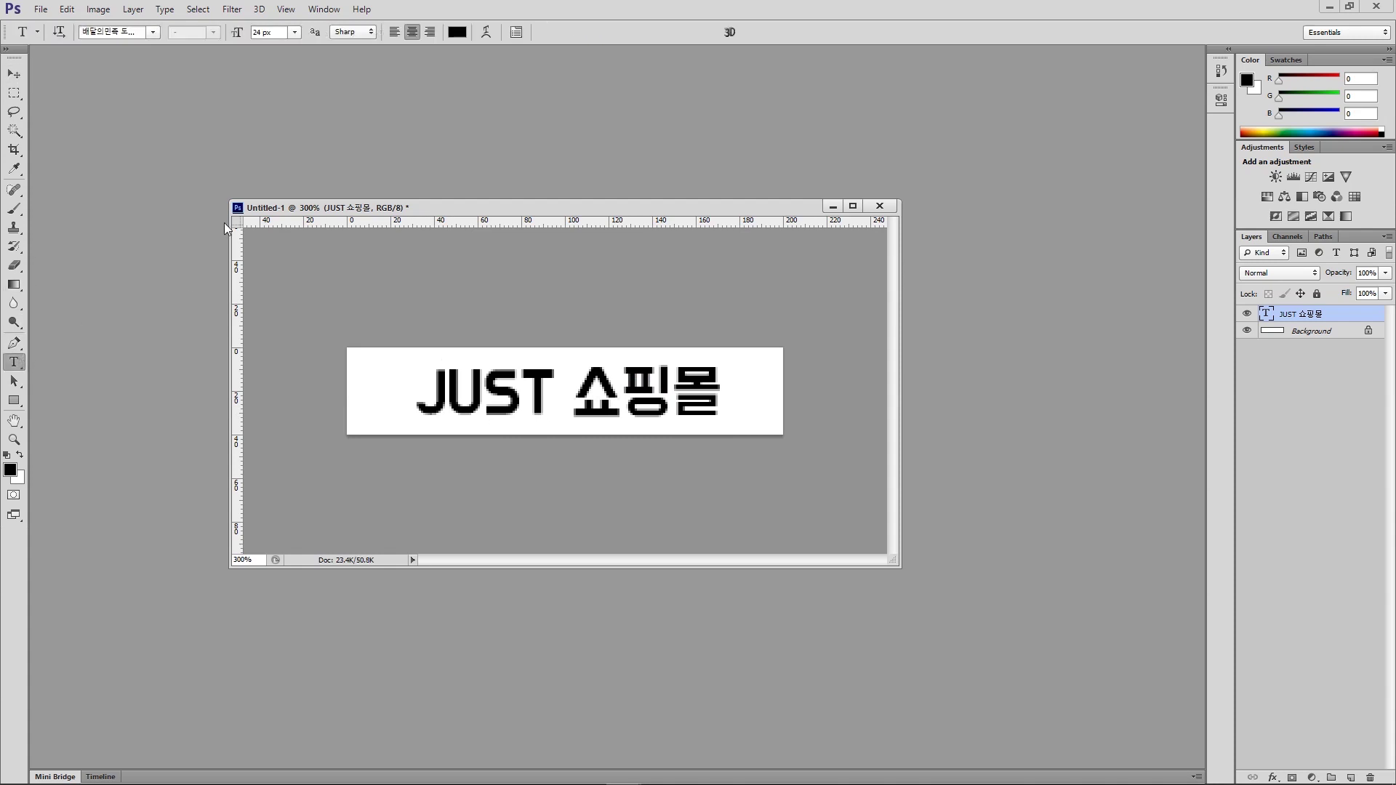
click(399, 32)
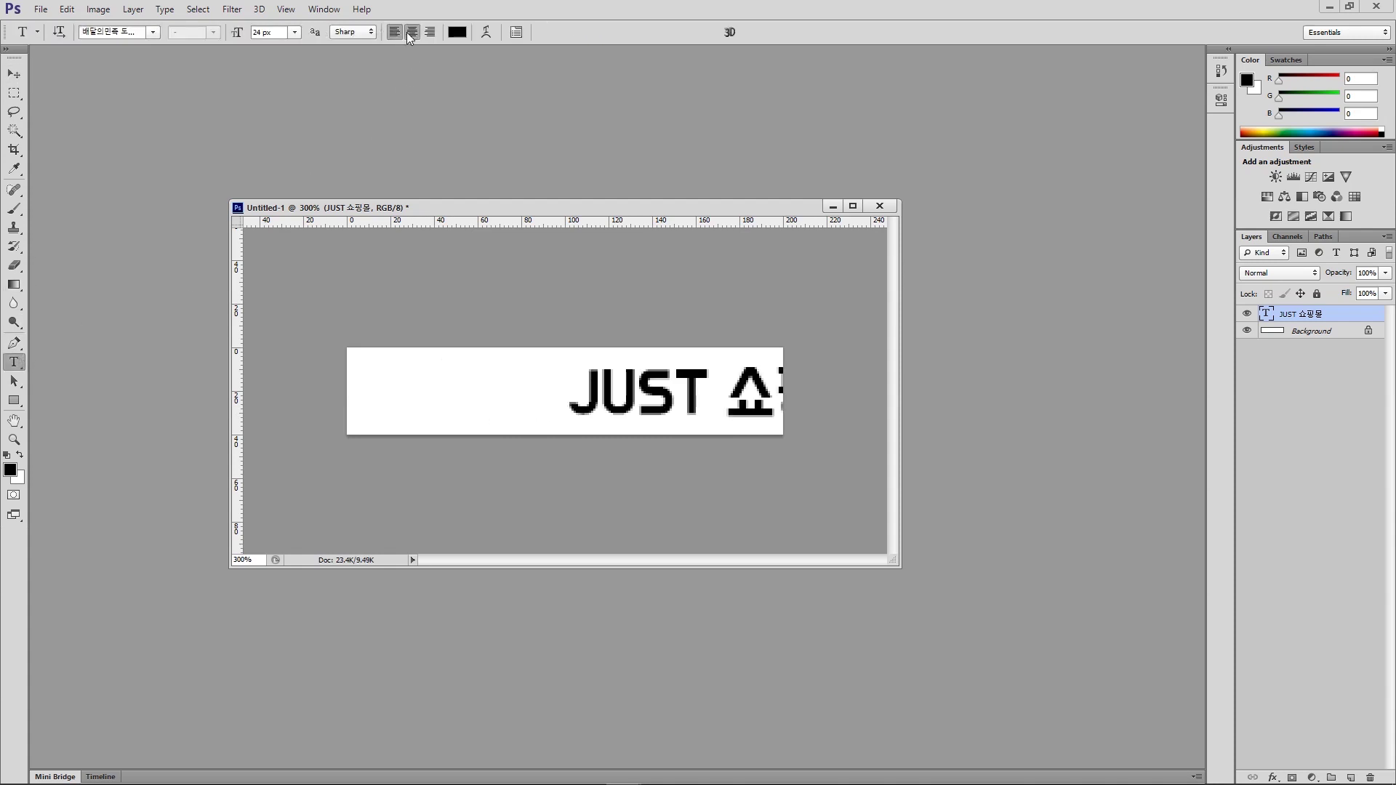
click(407, 32)
Shift the "JUST 쇼핑몰" text slightly to the left and set its size to 30 px
click(13, 74)
drag(518, 393, 507, 393)
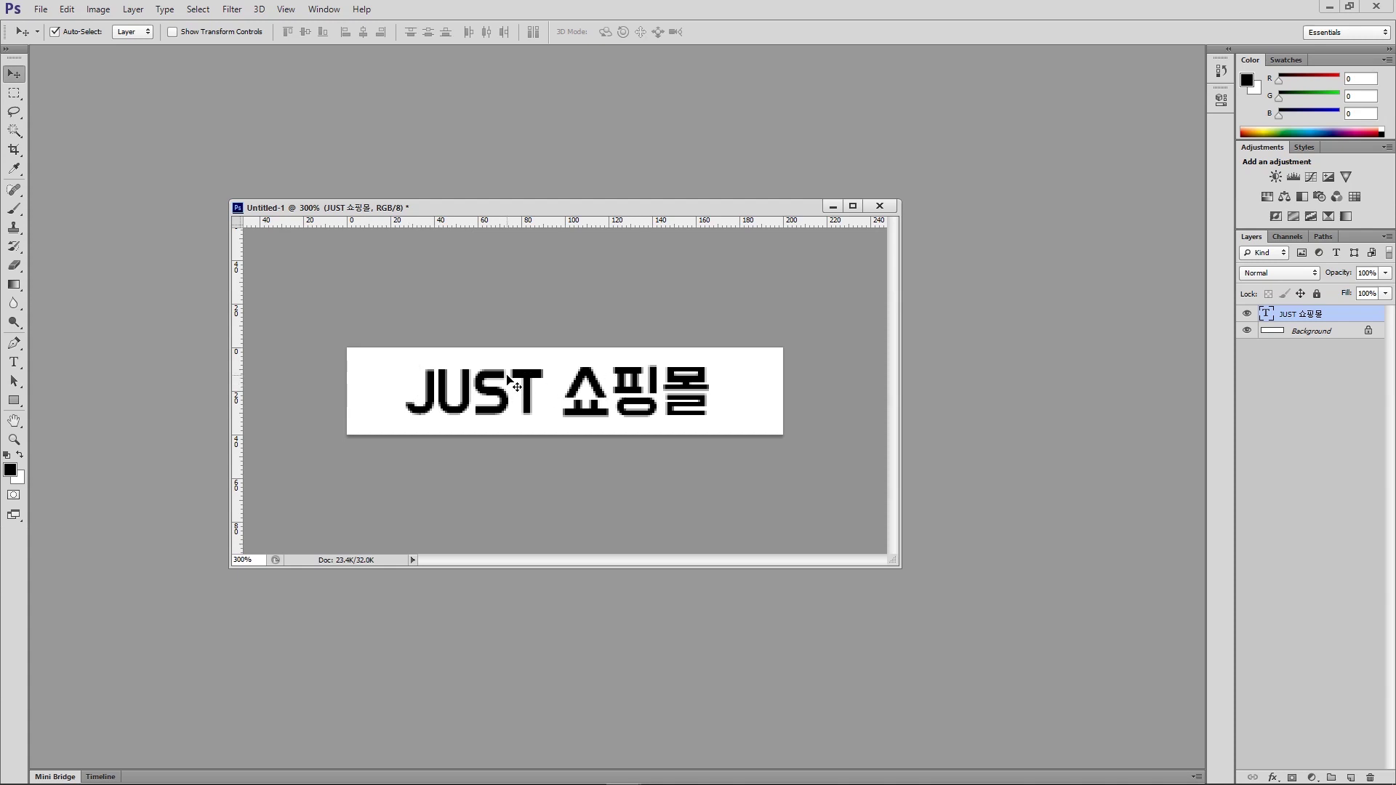
click(13, 362)
click(298, 34)
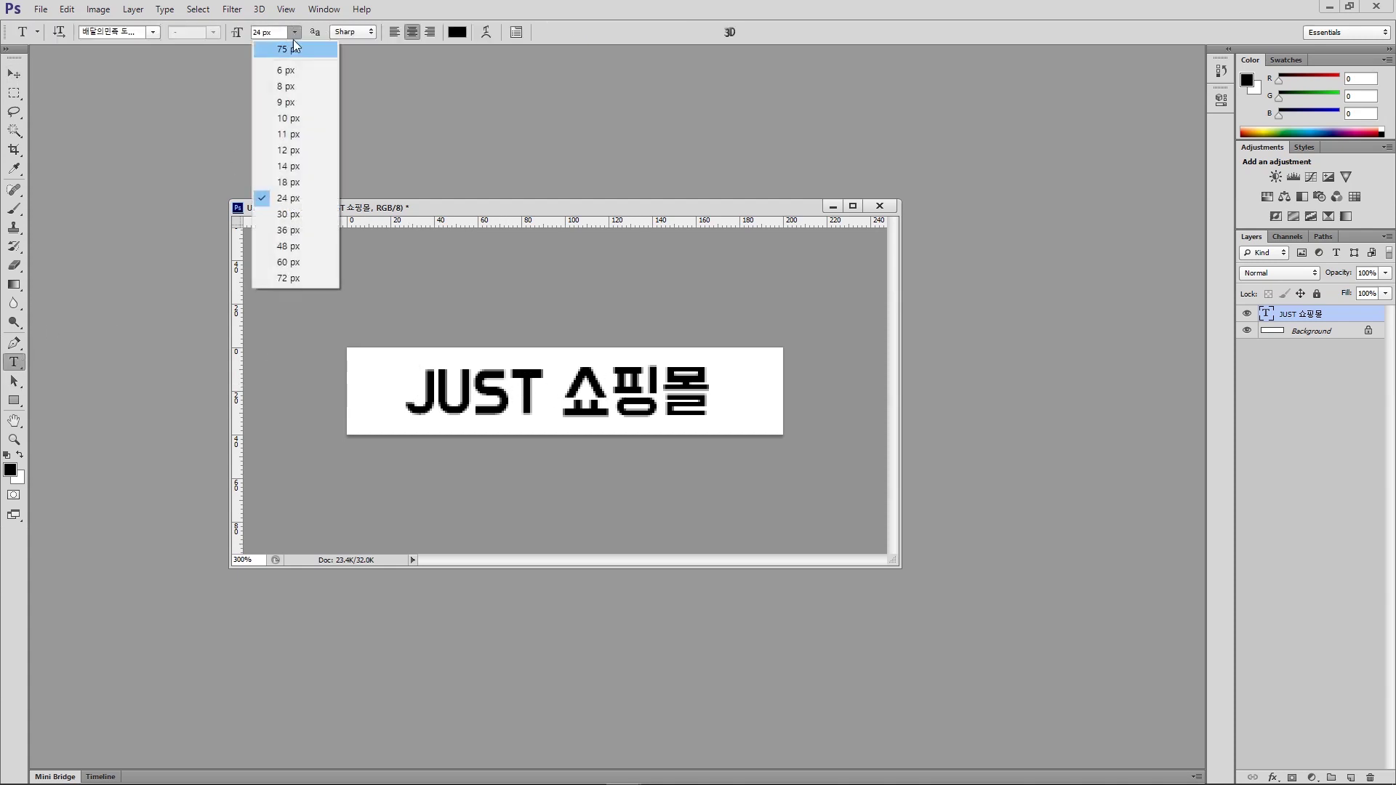
click(289, 219)
Free-transform the text to about 104% width and 103% height, shift it slightly to balance it on the canvas, and apply
click(18, 75)
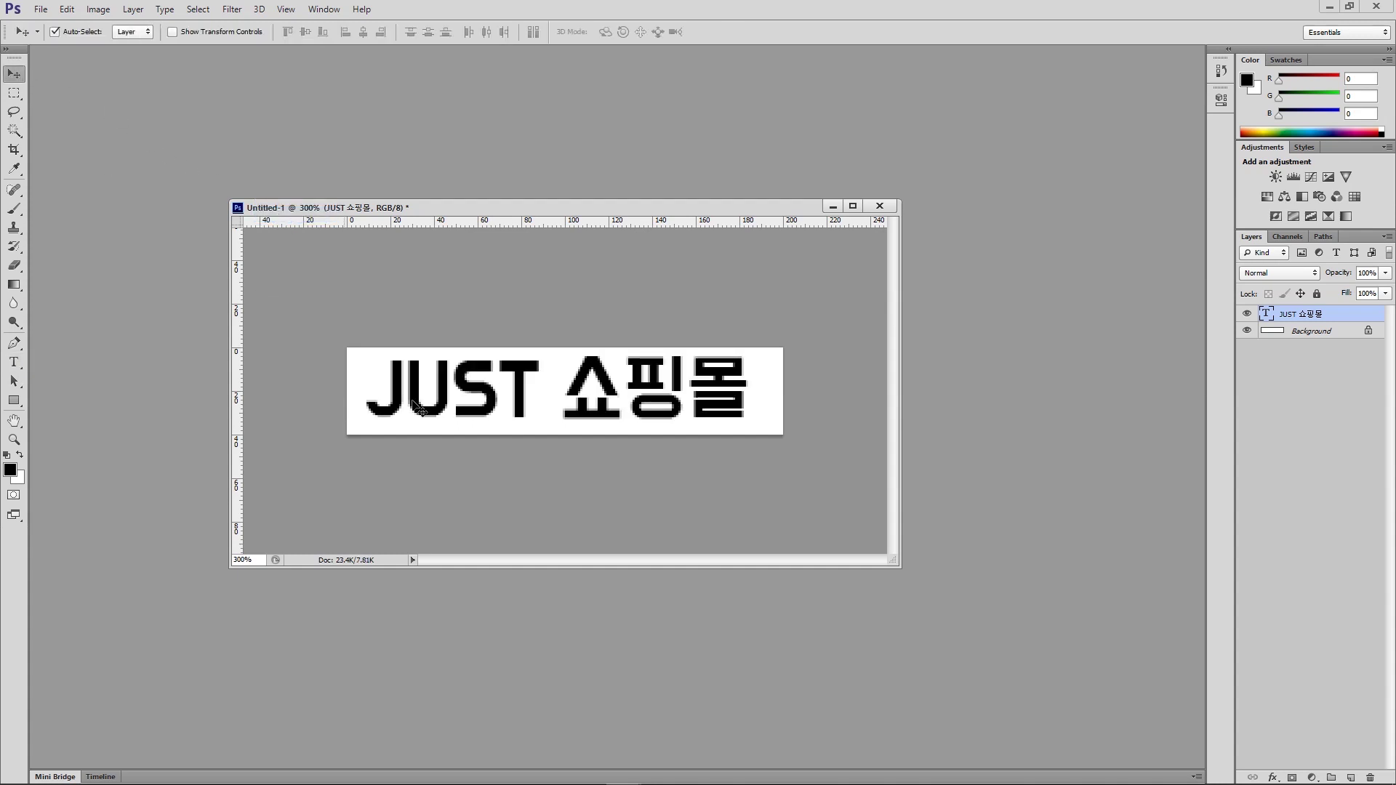
key(ctrl+t)
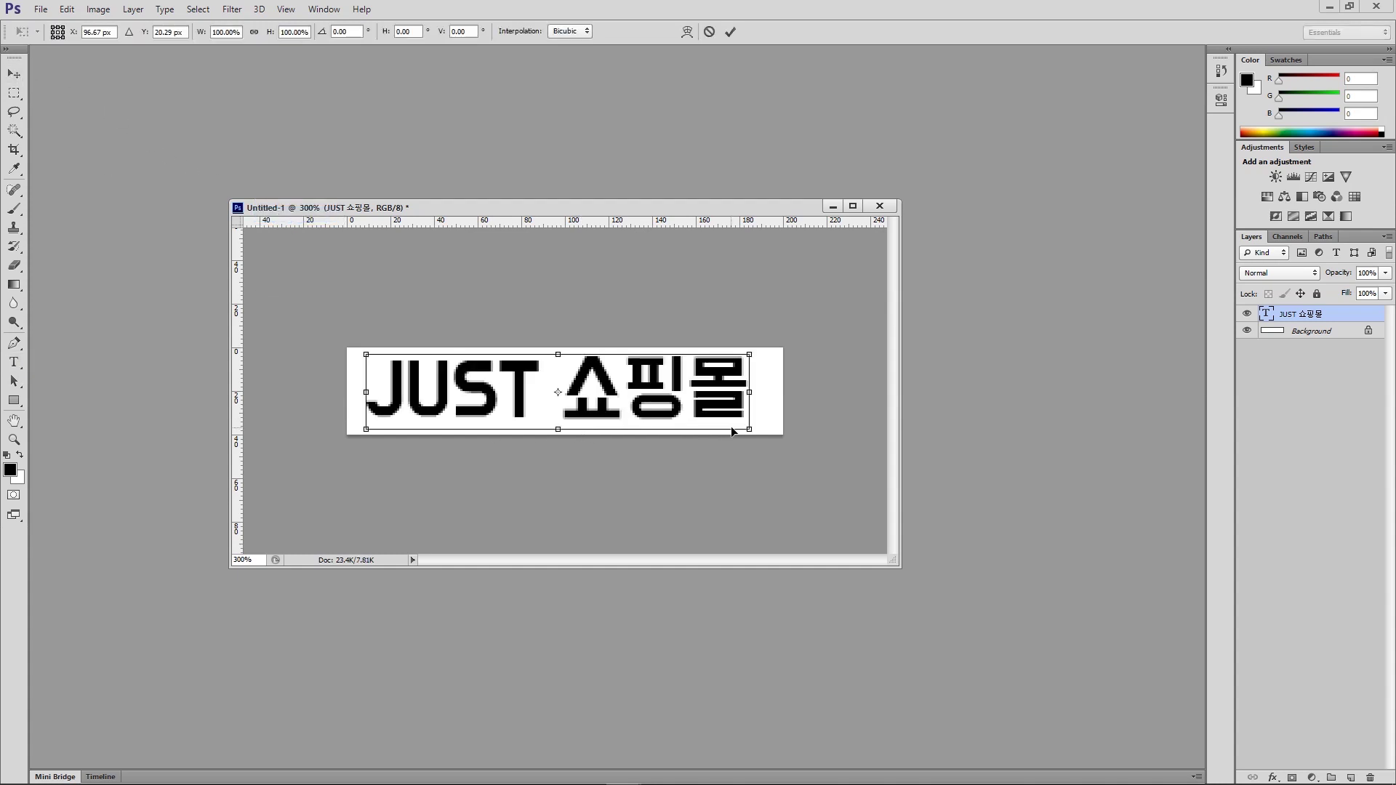
mouse_move(749, 429)
mouse_down()
mouse_move(725, 418)
mouse_move(779, 439)
mouse_move(762, 441)
mouse_up()
drag(695, 383, 690, 386)
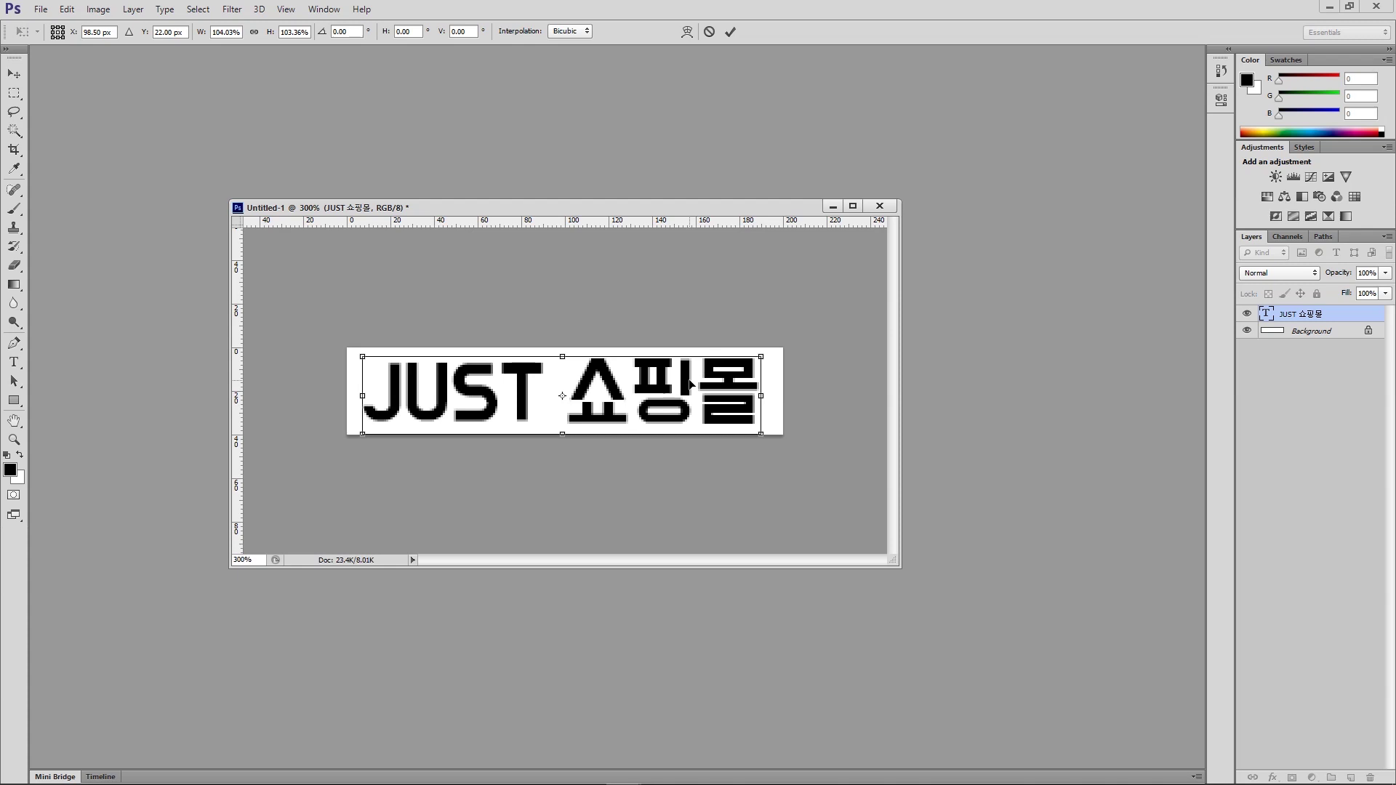
key(Return)
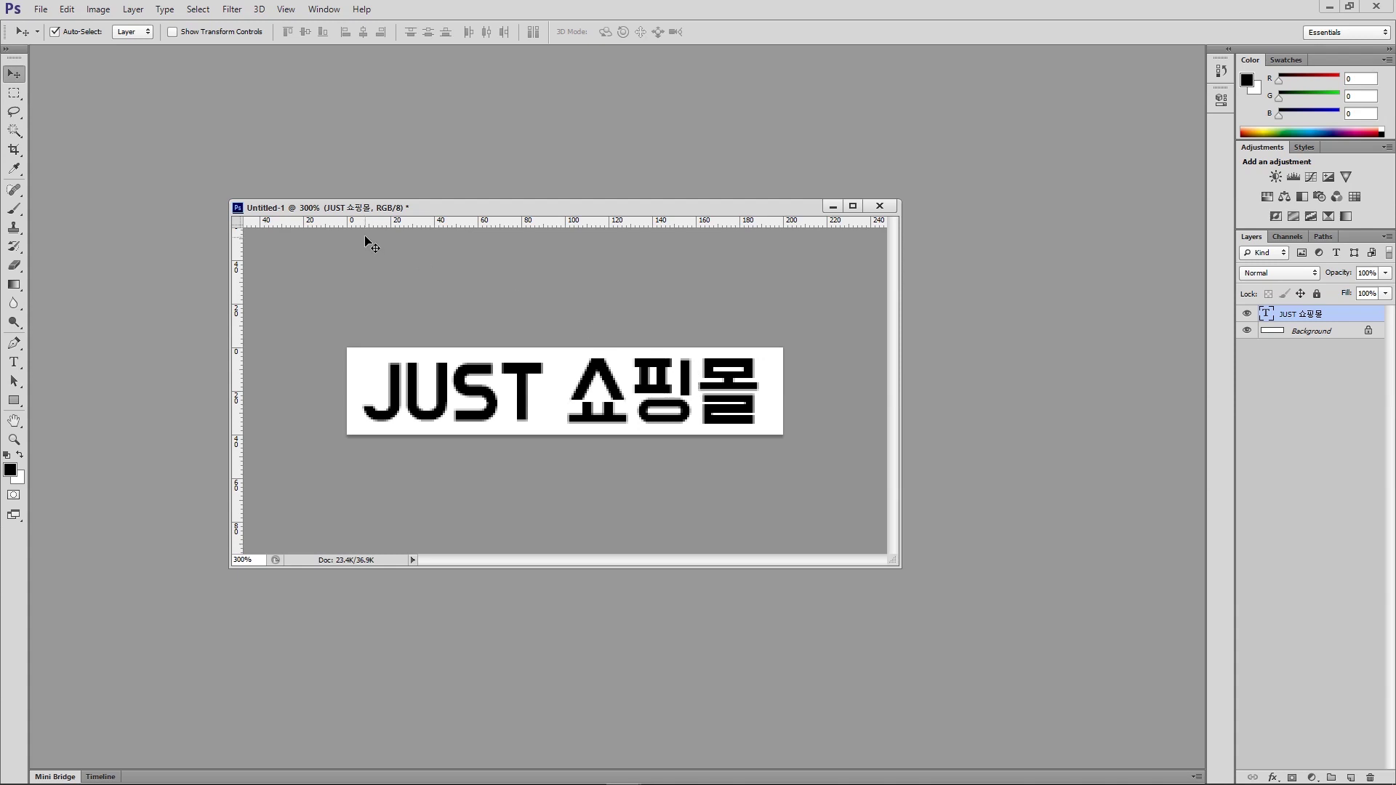
Save the document as logo in Photoshop PSD format in the 포토샵원본 folder, replacing the existing file
drag(350, 208, 243, 146)
click(41, 9)
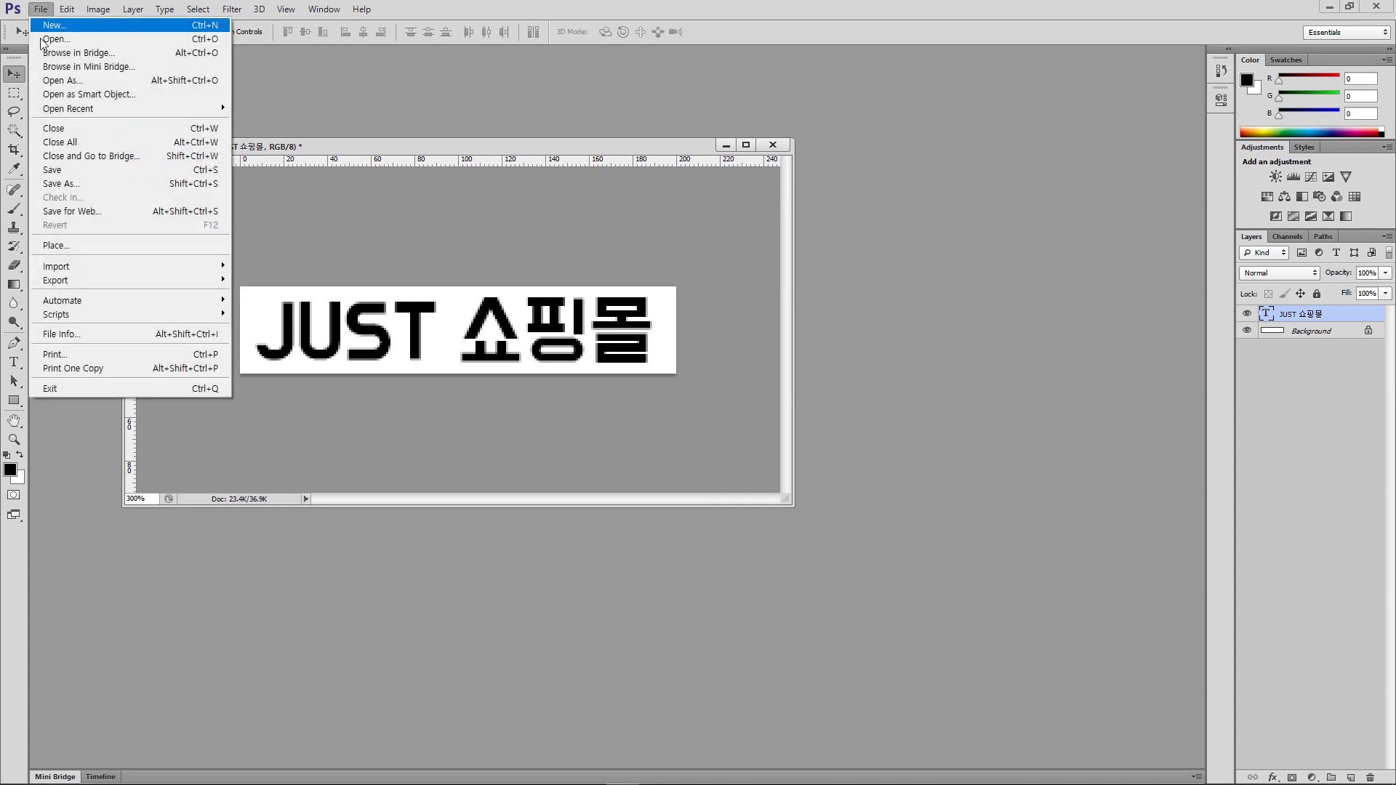
click(53, 169)
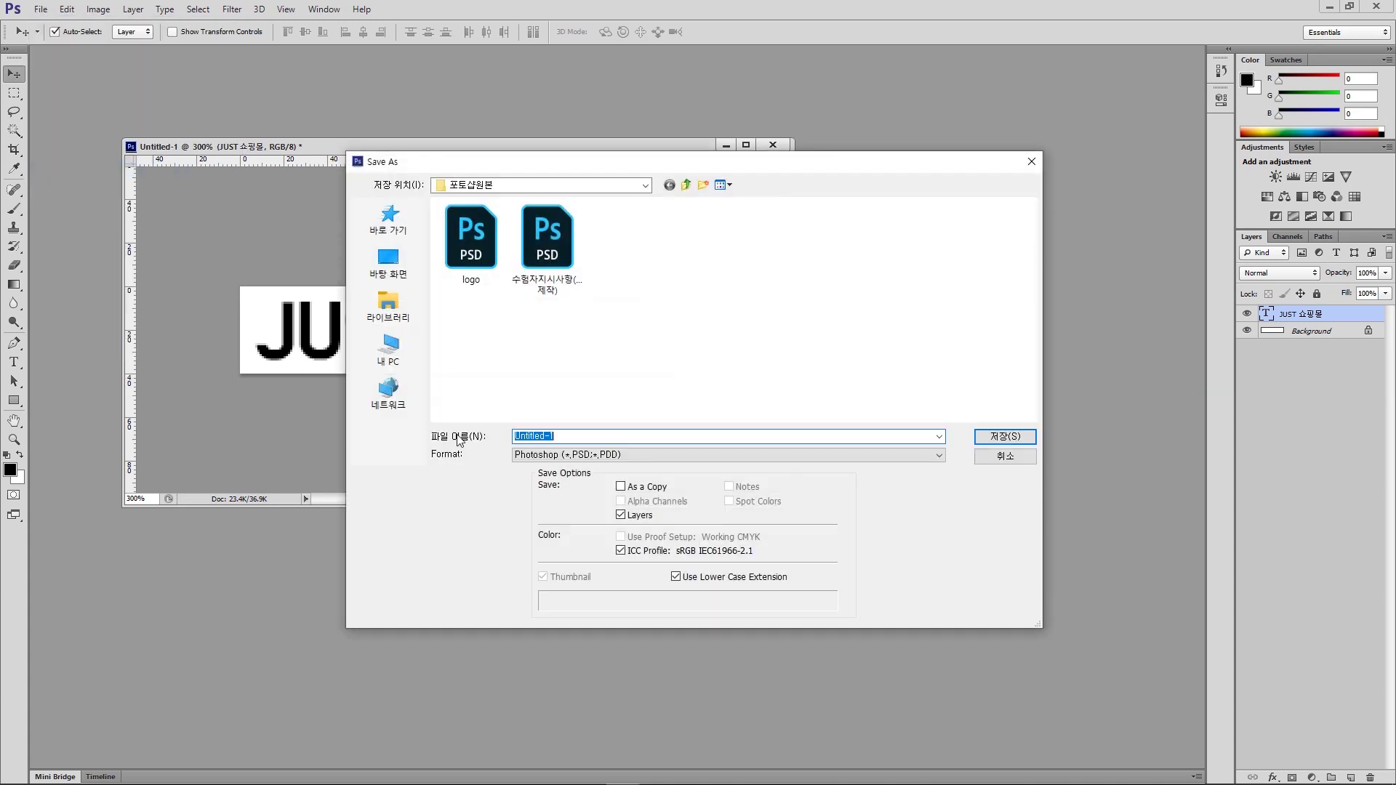
double_click(471, 240)
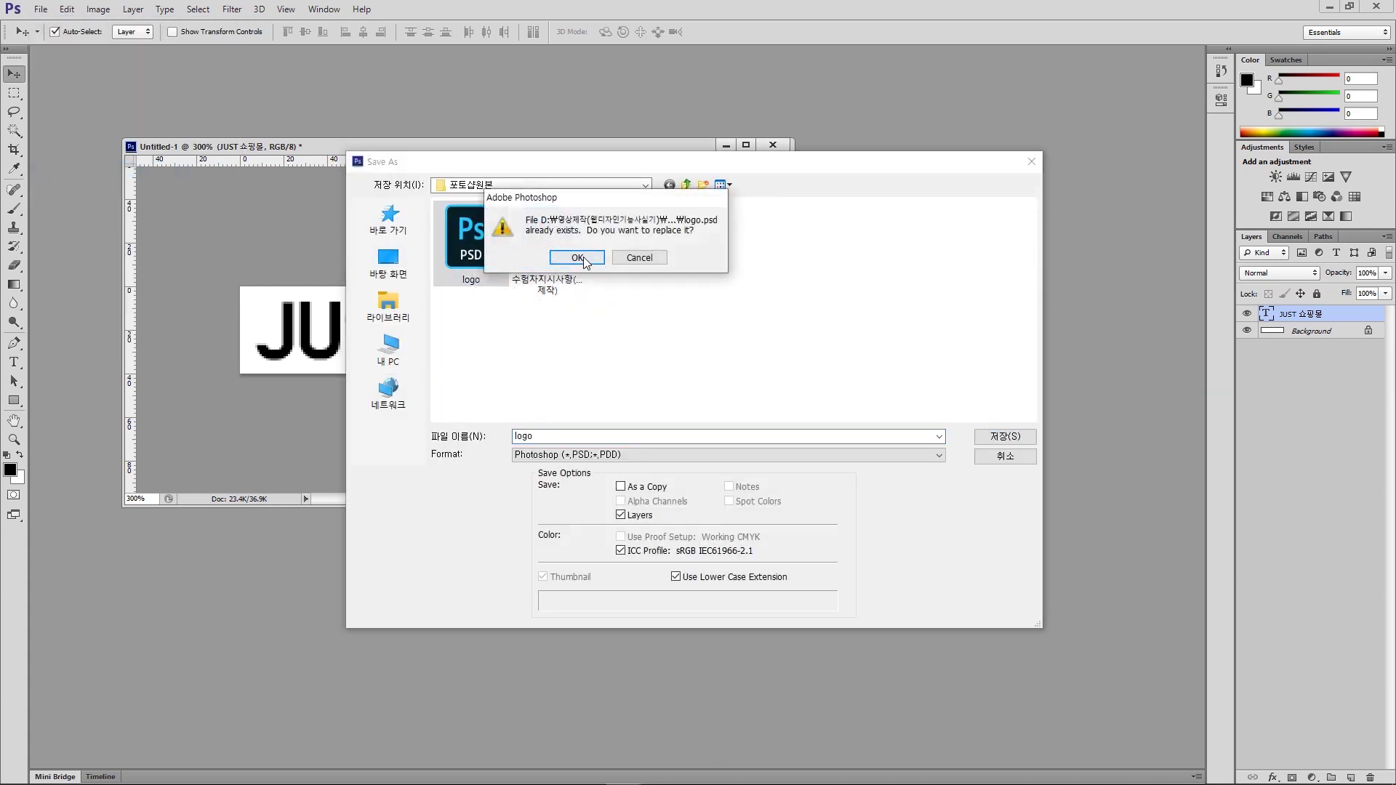
click(602, 267)
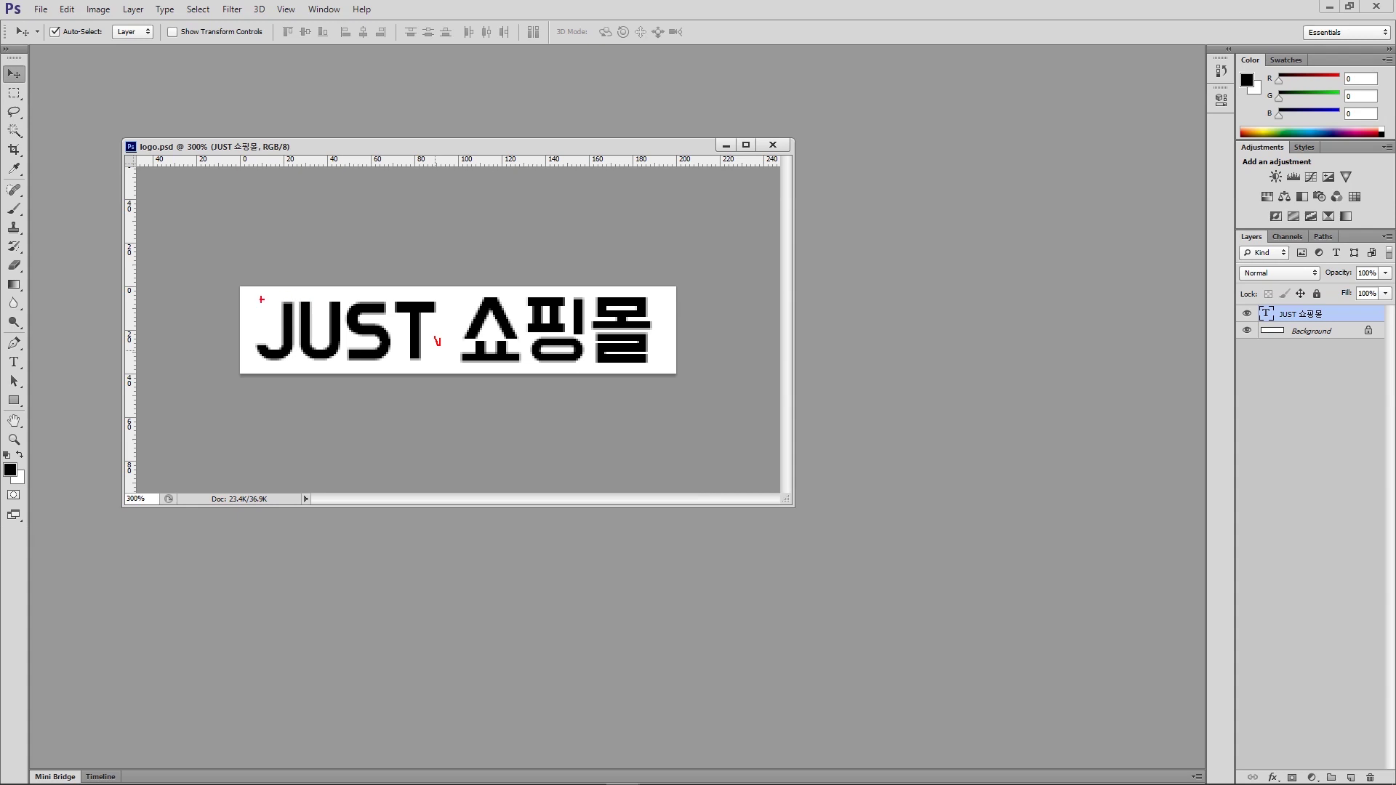
drag(660, 297, 670, 299)
key(Escape)
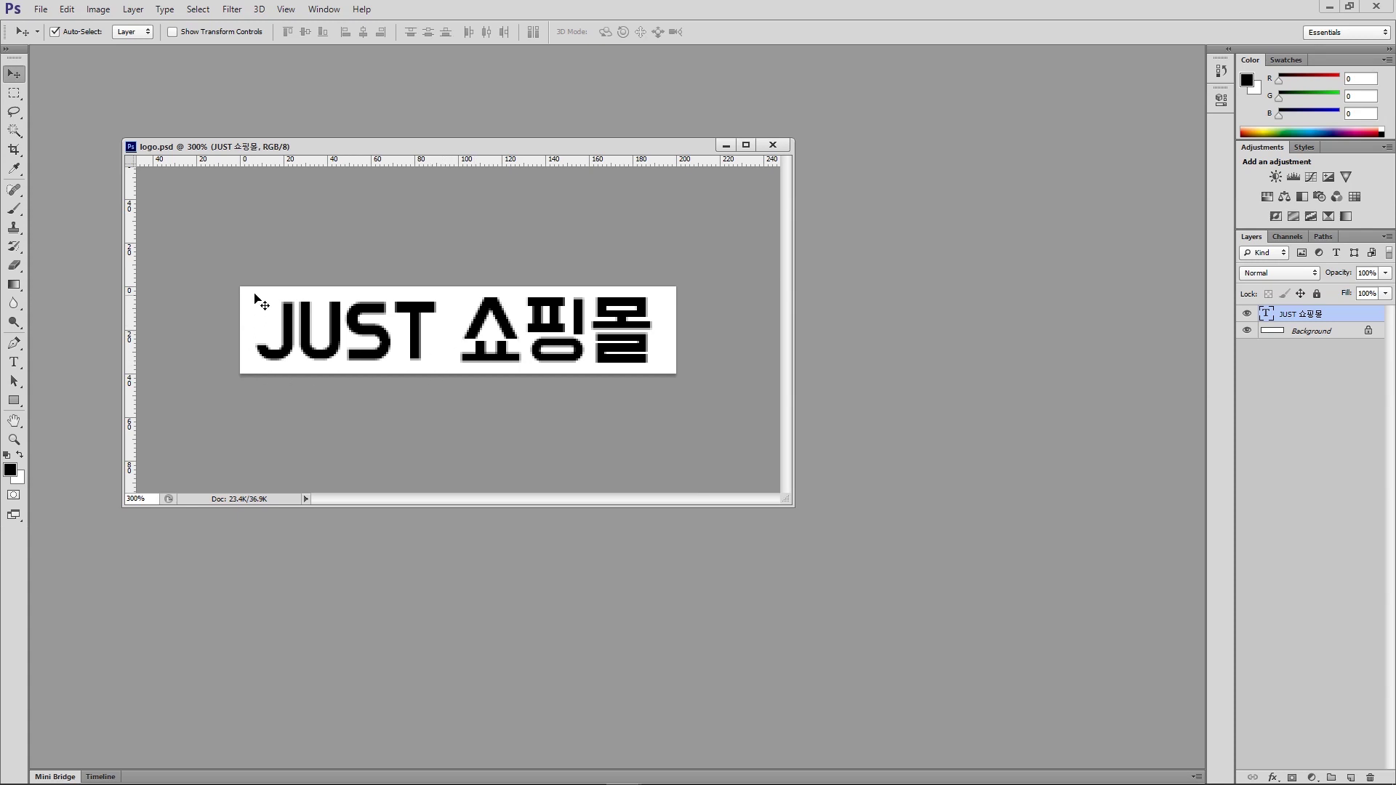
Hide the Background layer and start a Save for Web export of the logo
click(1246, 332)
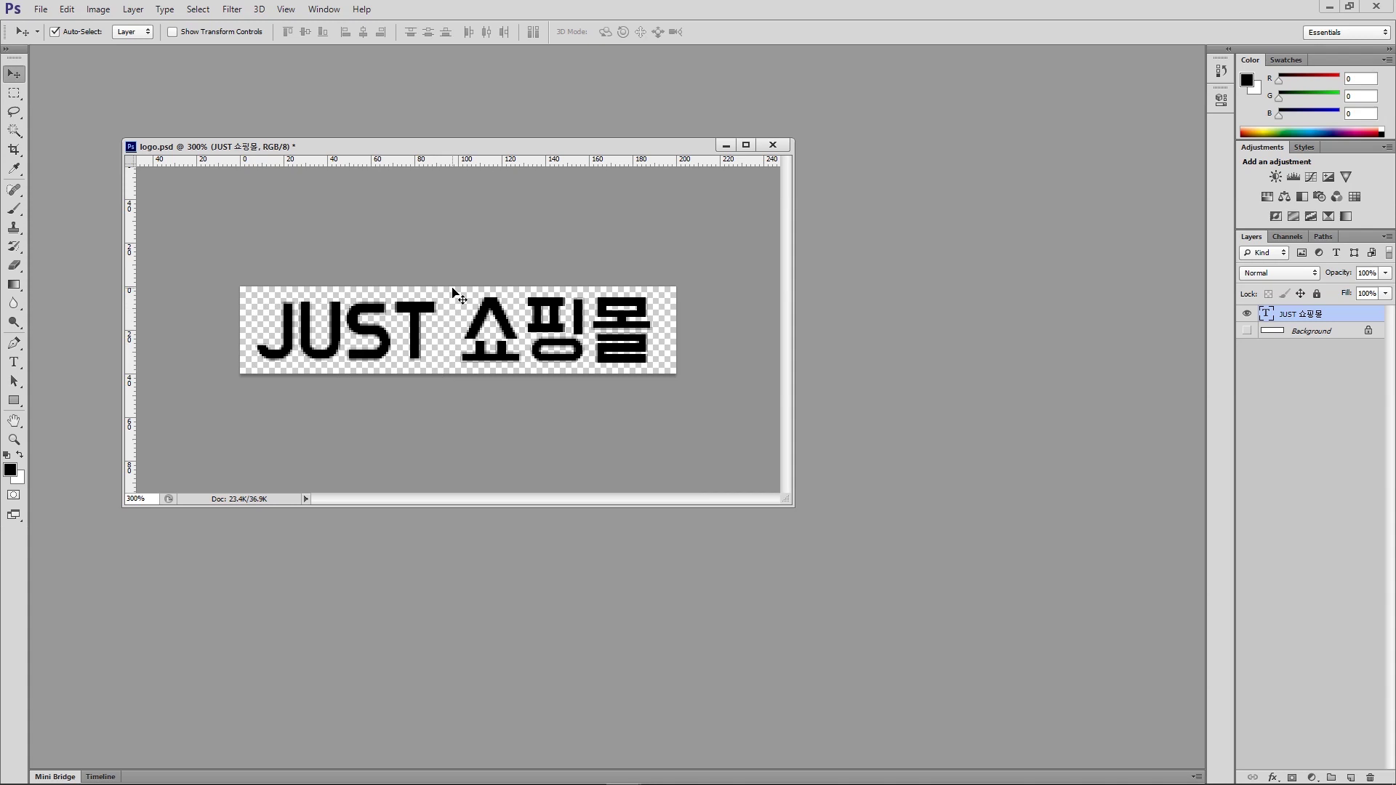
click(41, 8)
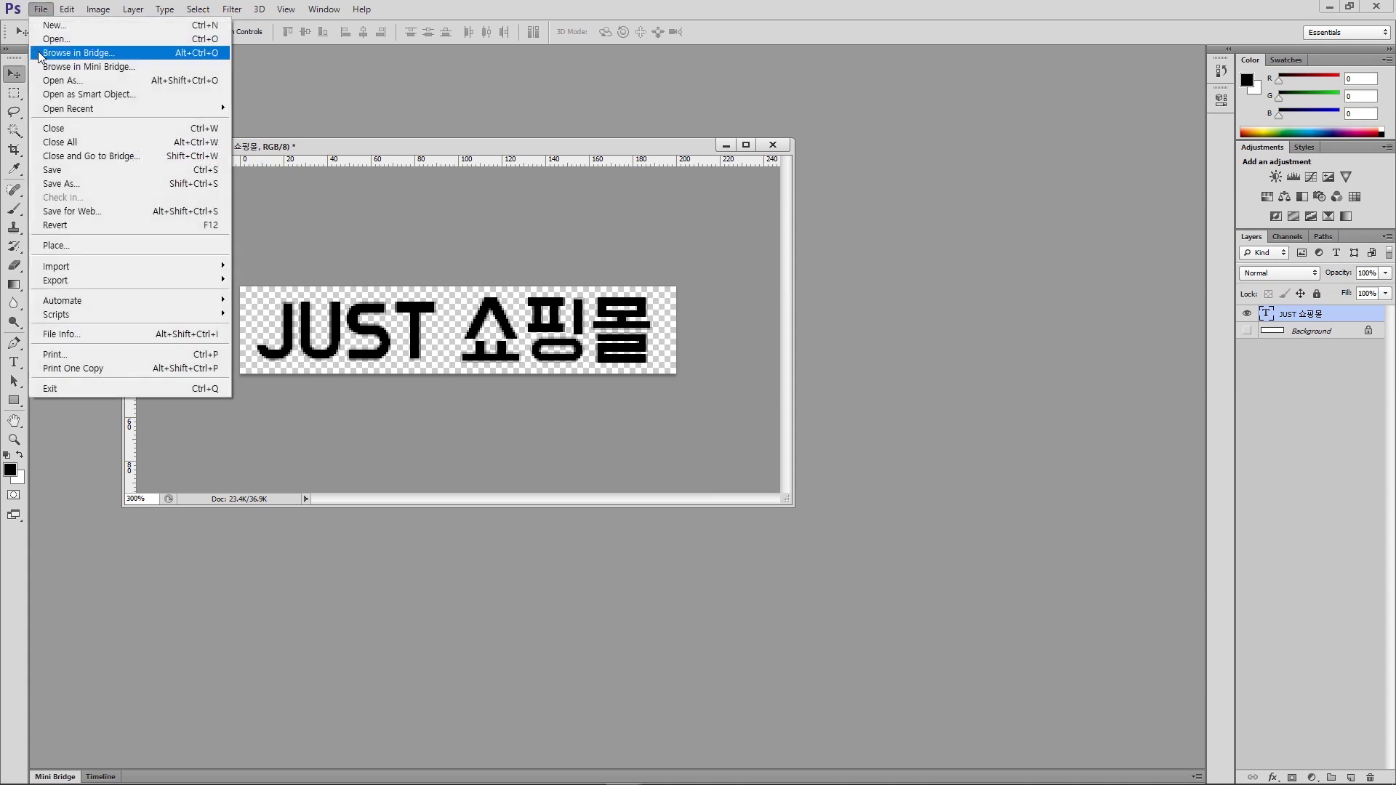
click(76, 213)
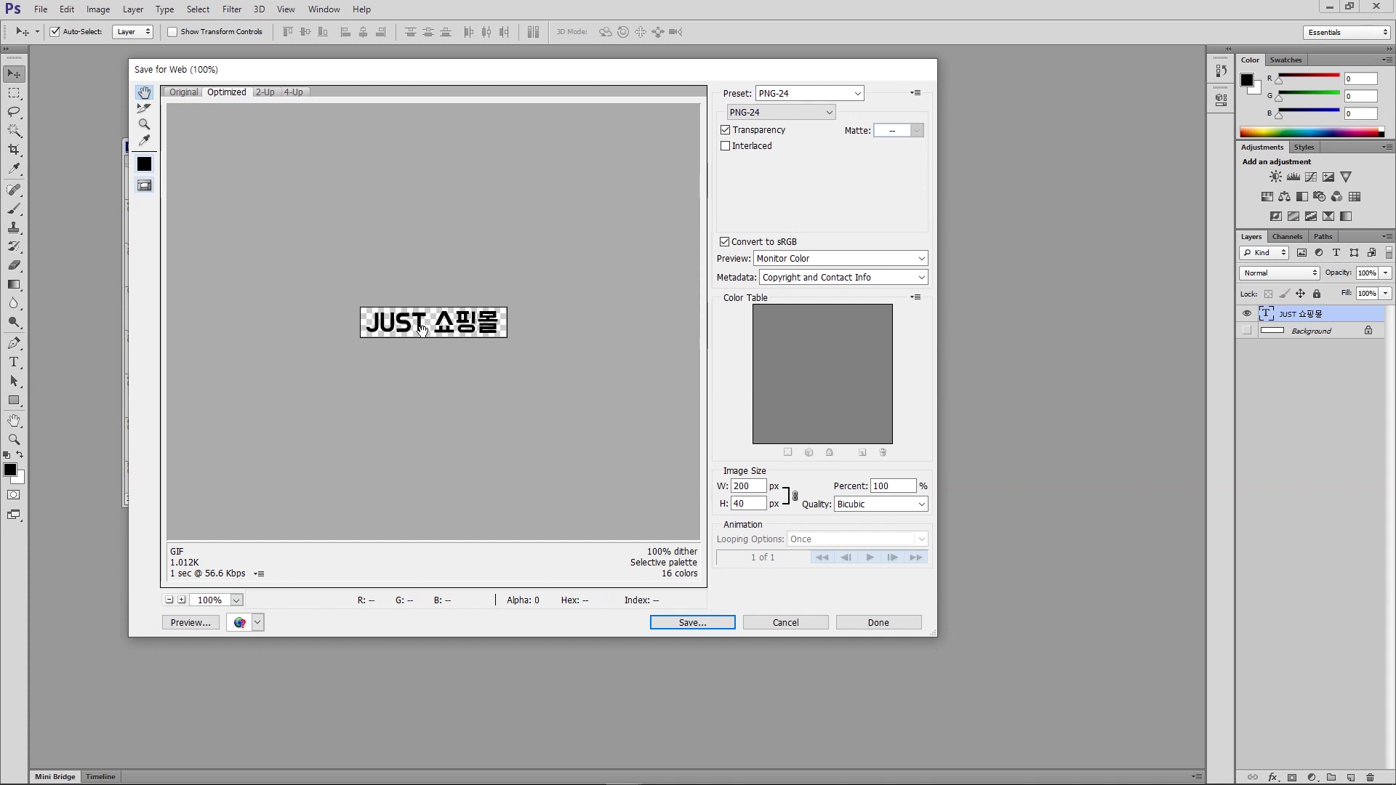
Try the JPEG format and PNG-24 without transparency, and return to PNG-24 with transparency
click(774, 110)
click(773, 135)
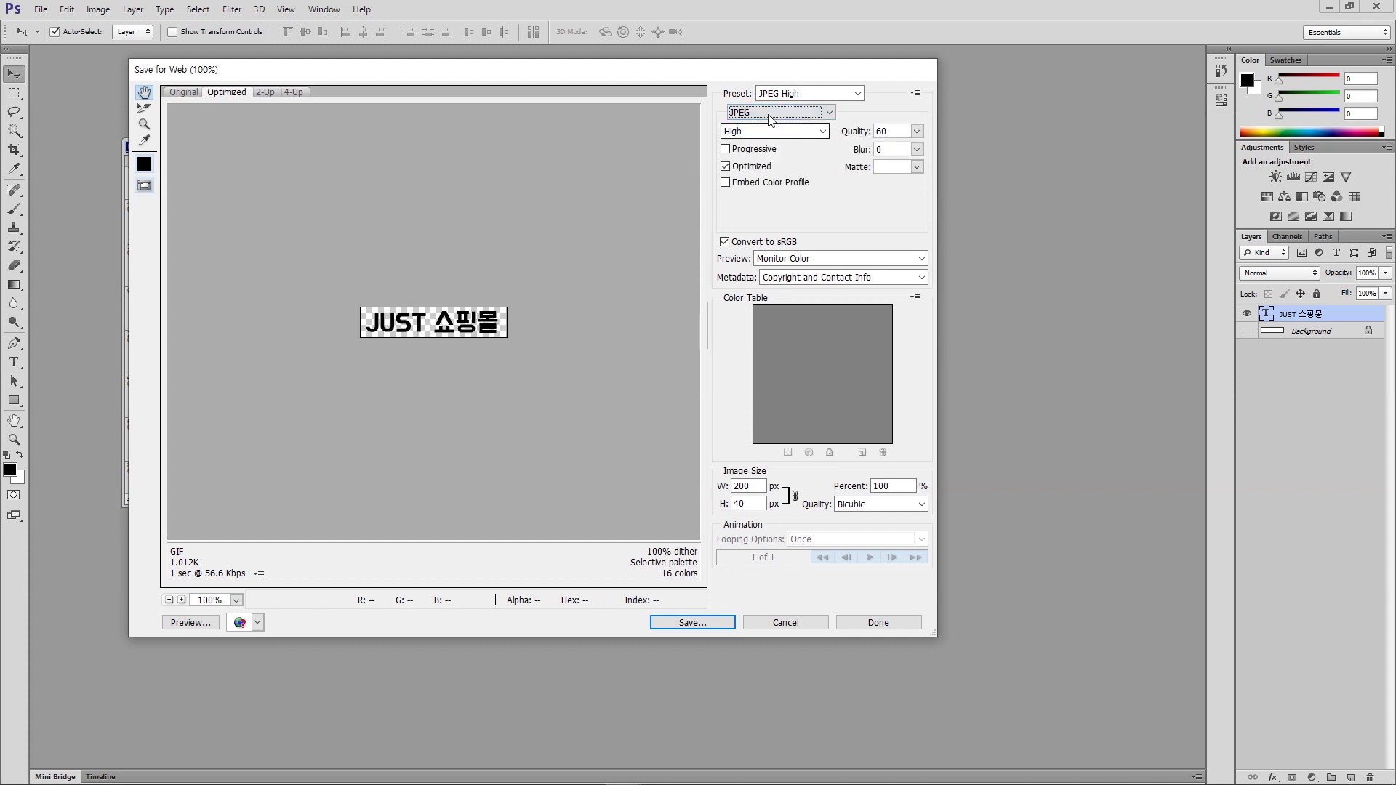
click(770, 113)
click(767, 158)
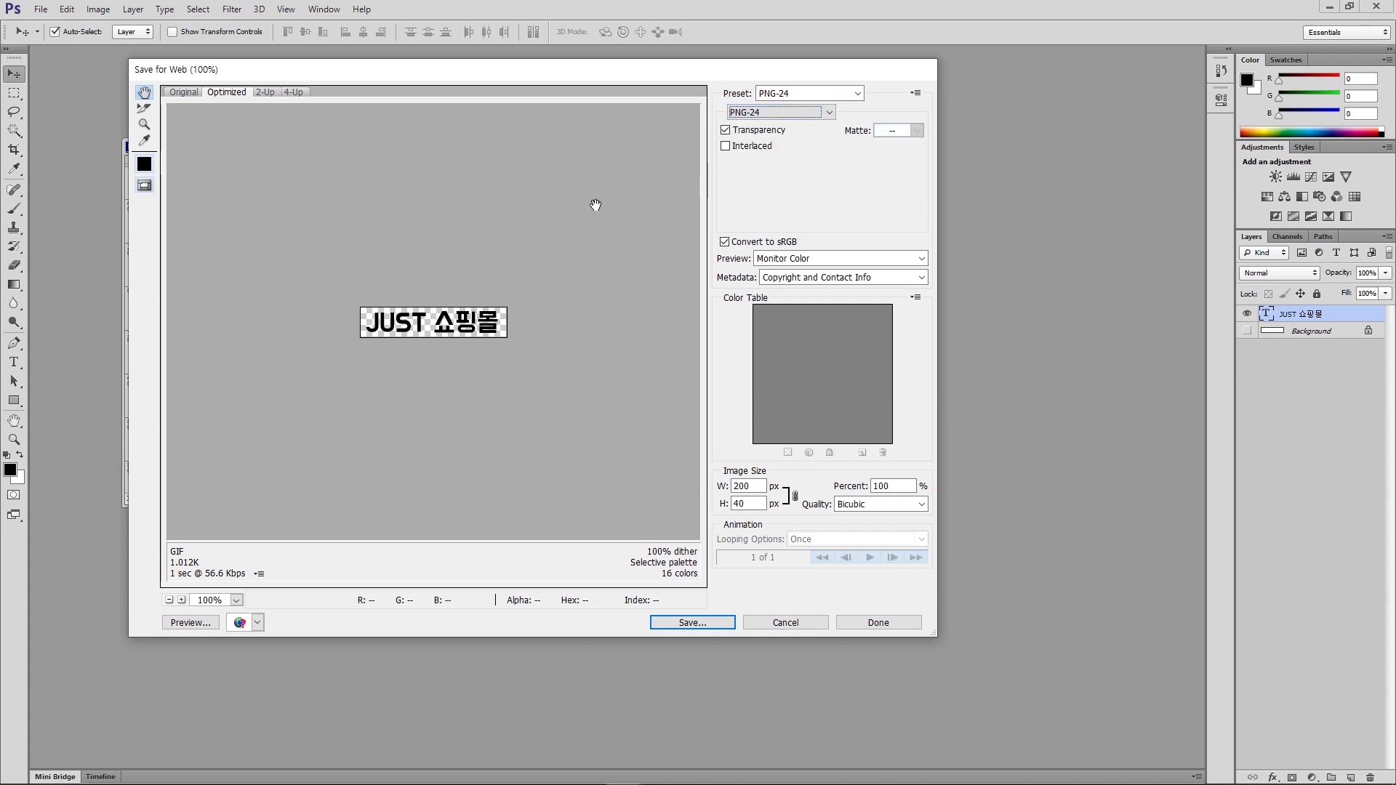
click(756, 131)
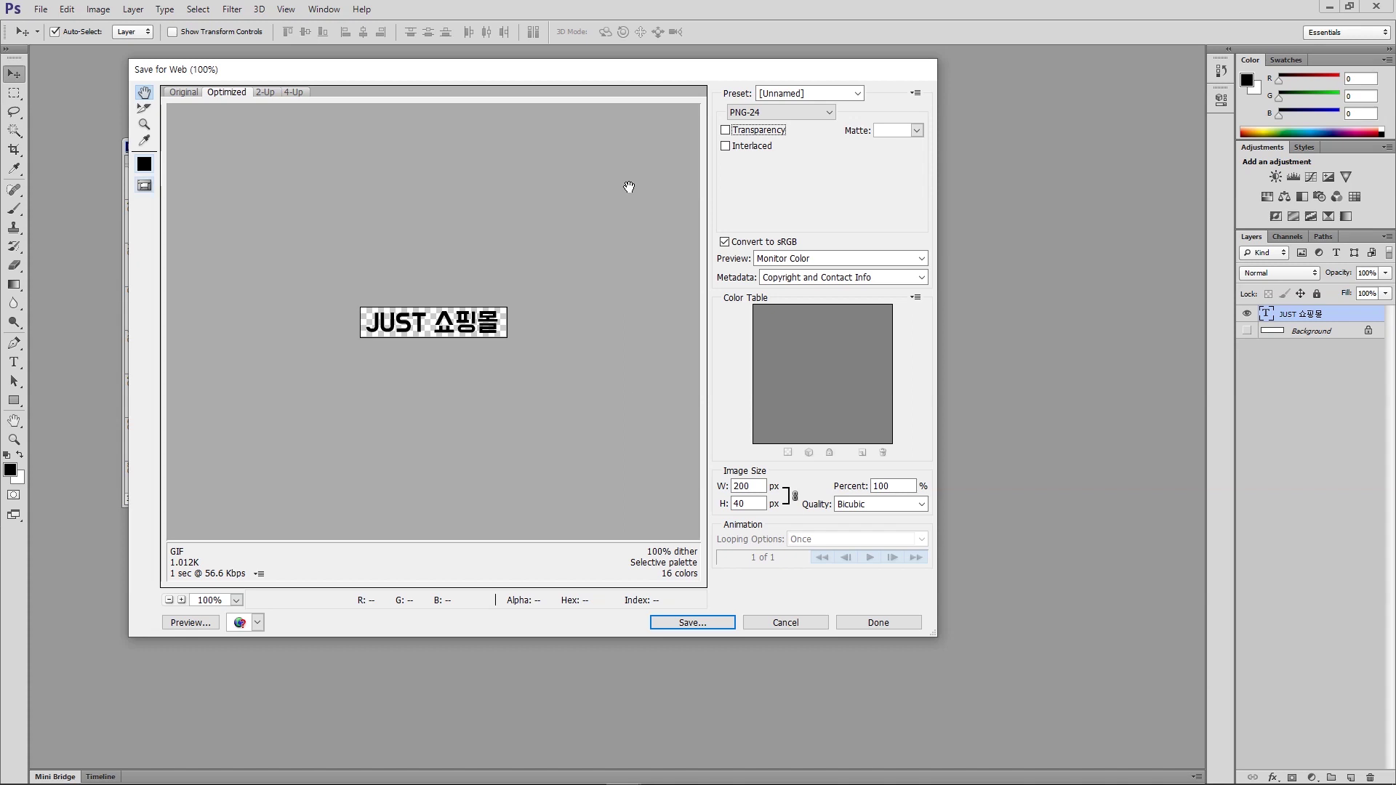
click(738, 133)
Proceed to saving the optimized image and choose the images folder inside A01 as its location
click(692, 622)
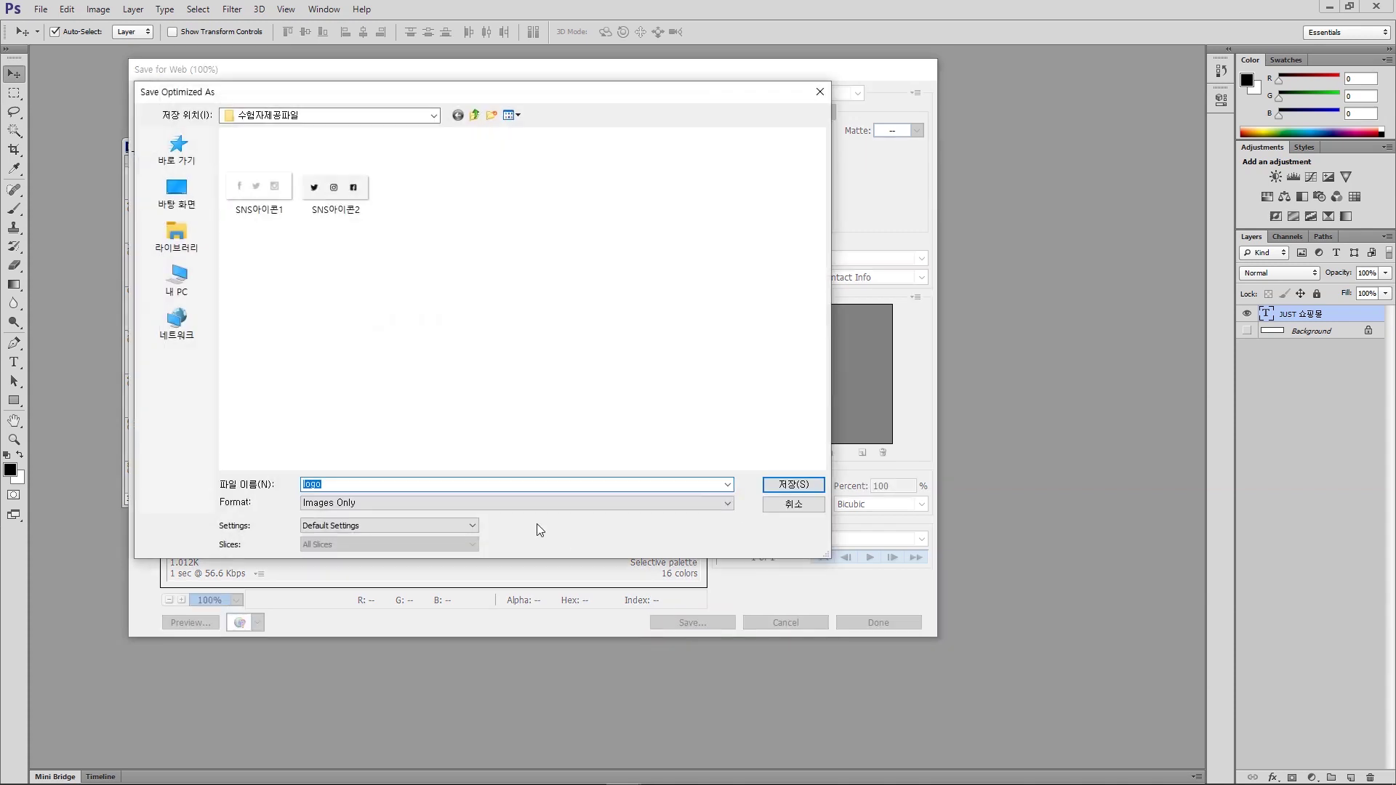
click(475, 116)
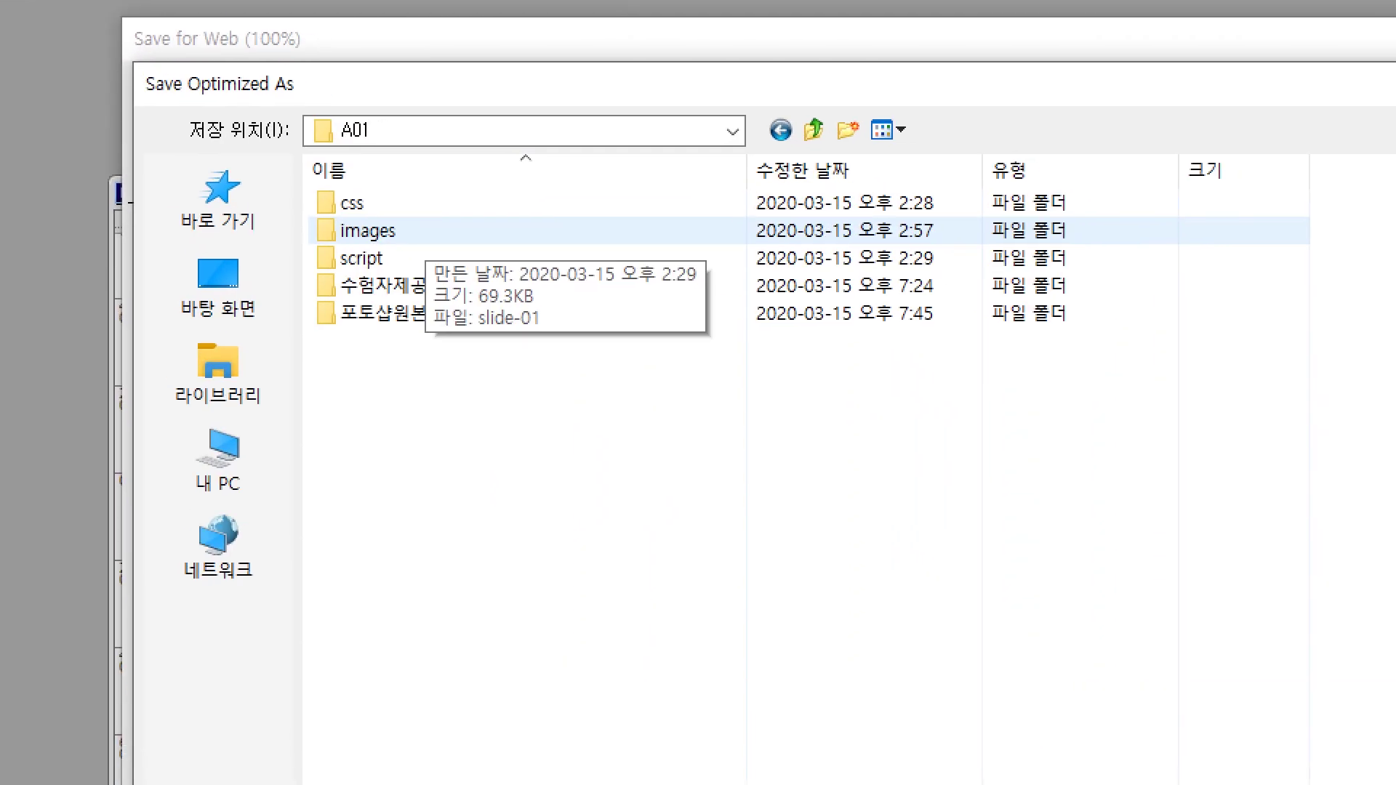
drag(310, 219, 420, 246)
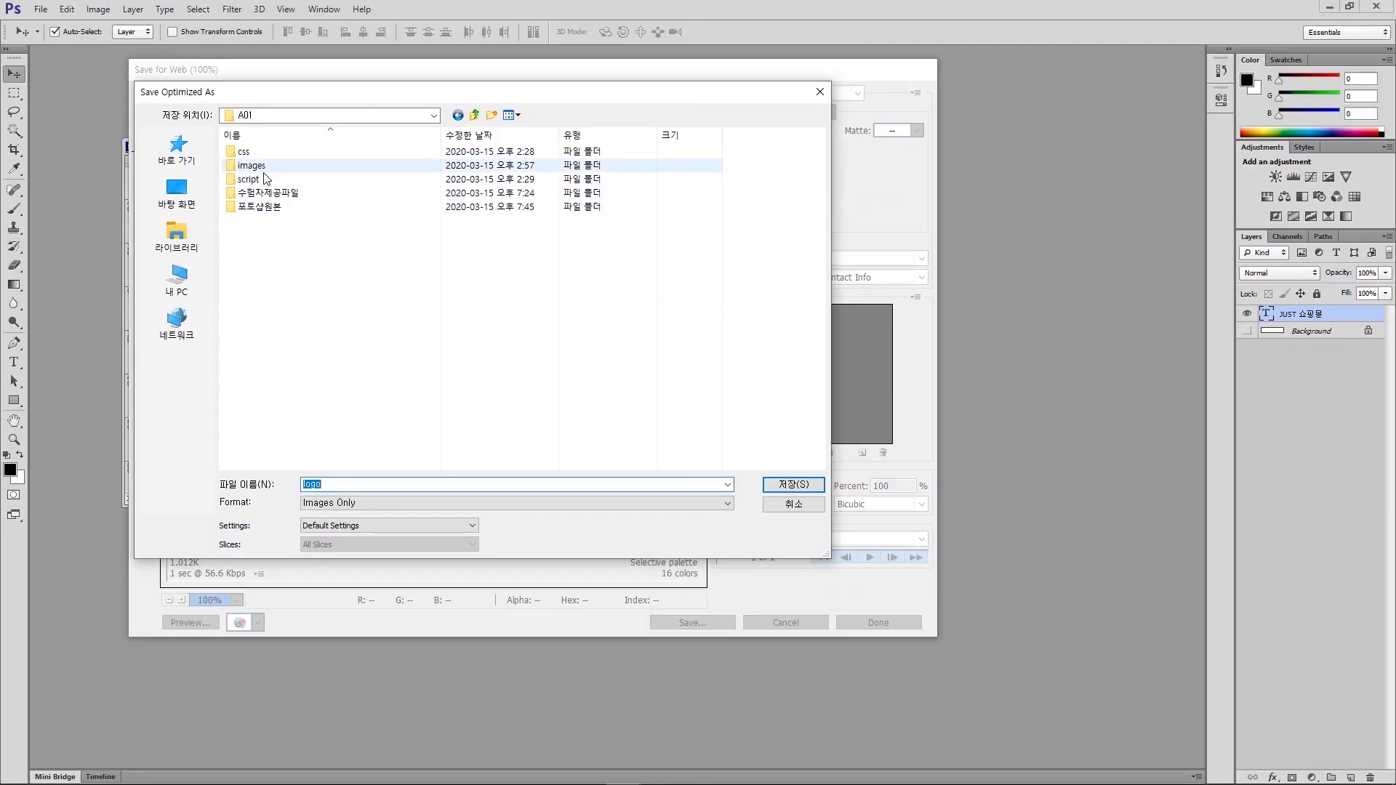
double_click(378, 232)
Name the exported image file logo-header
click(364, 485)
drag(322, 484, 421, 485)
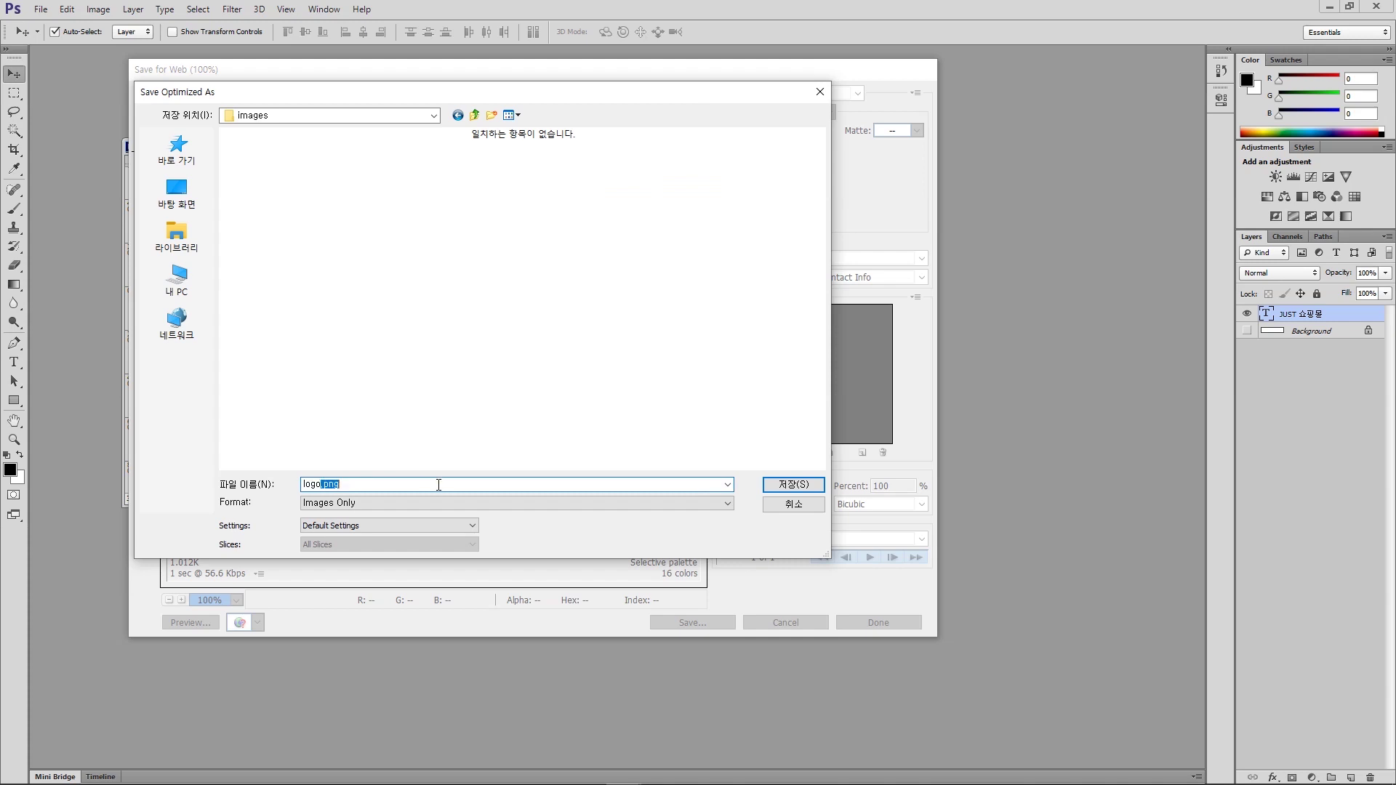
key(BackSpace)
text(ㅠㅣㅁ)
key(BackSpace)
key(BackSpace)
key(BackSpace)
text(ㅗㄷㅁ)
key(BackSpace)
key(BackSpace)
key(BackSpace)
text(heade)
key(Tab)
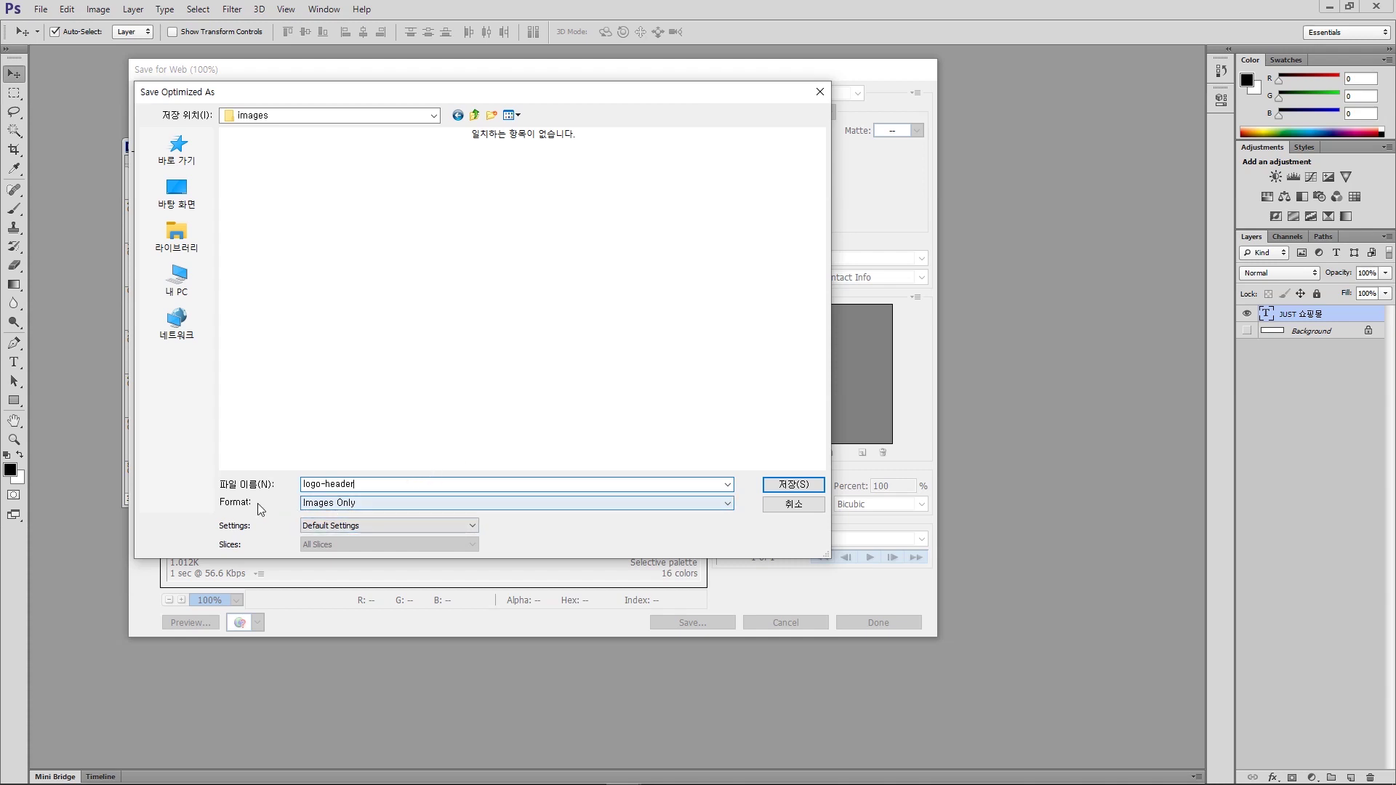
Try the HTML output formats, set the format back to Images Only, and save the exported image
click(327, 503)
click(329, 515)
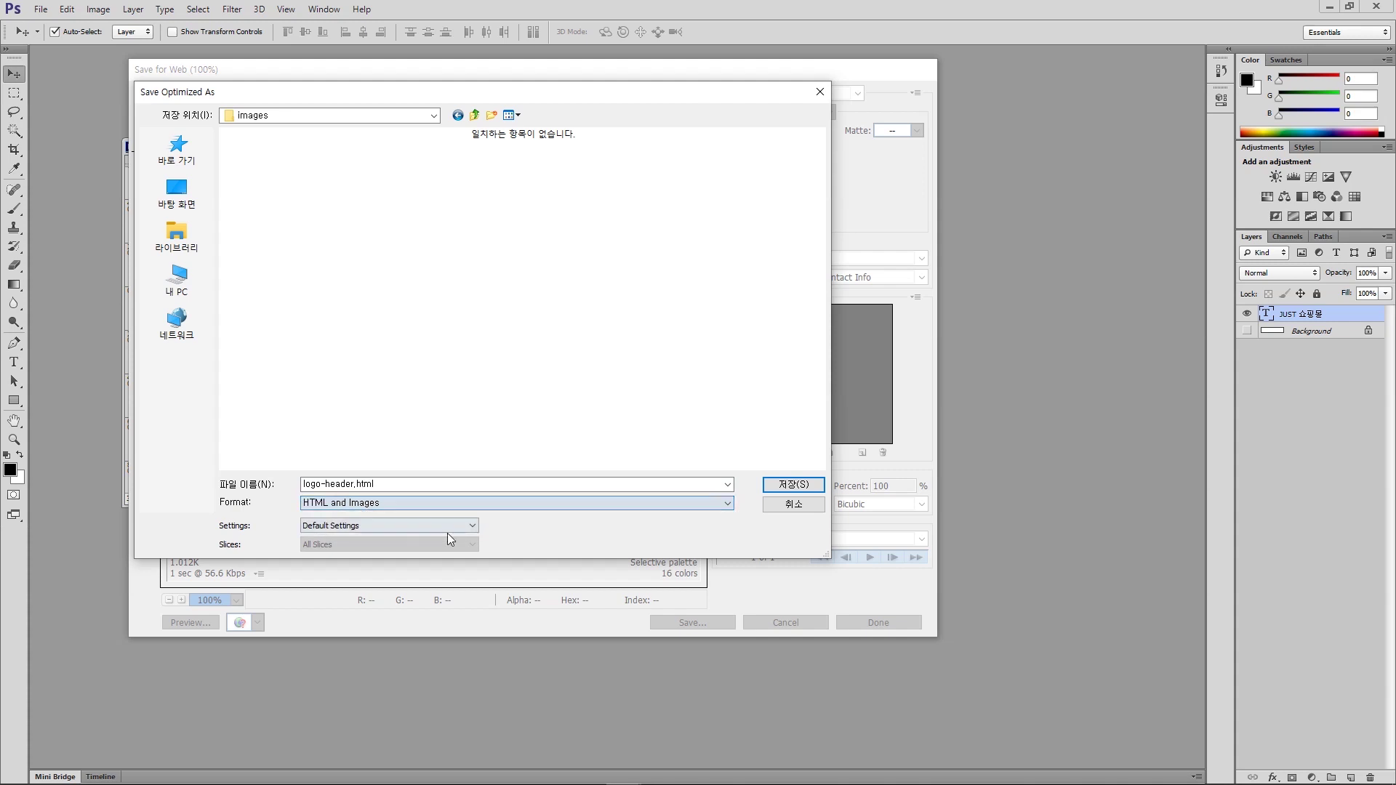
click(354, 503)
click(343, 536)
click(342, 503)
click(338, 526)
click(424, 484)
click(776, 485)
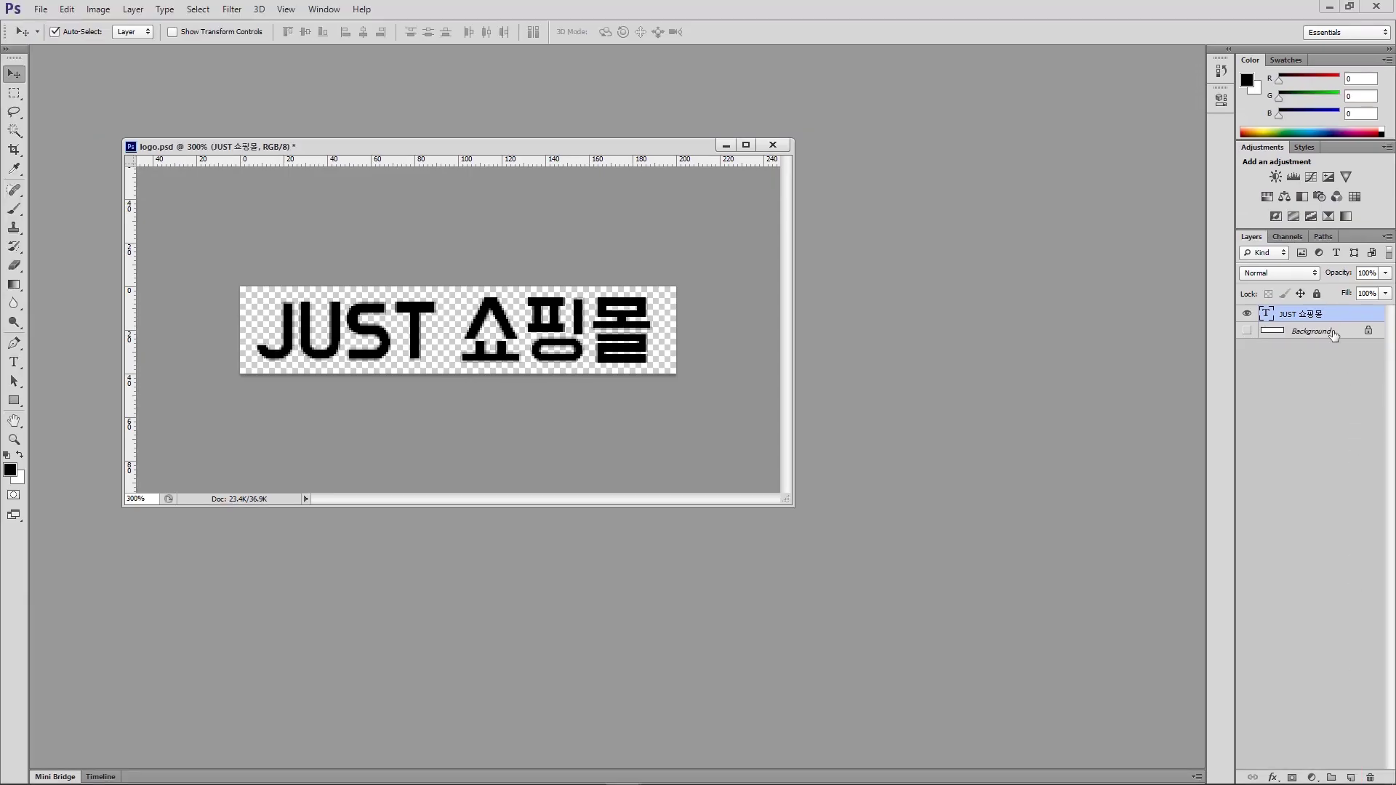
Try duplicating the "JUST 쇼핑몰" text layer and undo the duplication
drag(1319, 320, 1352, 776)
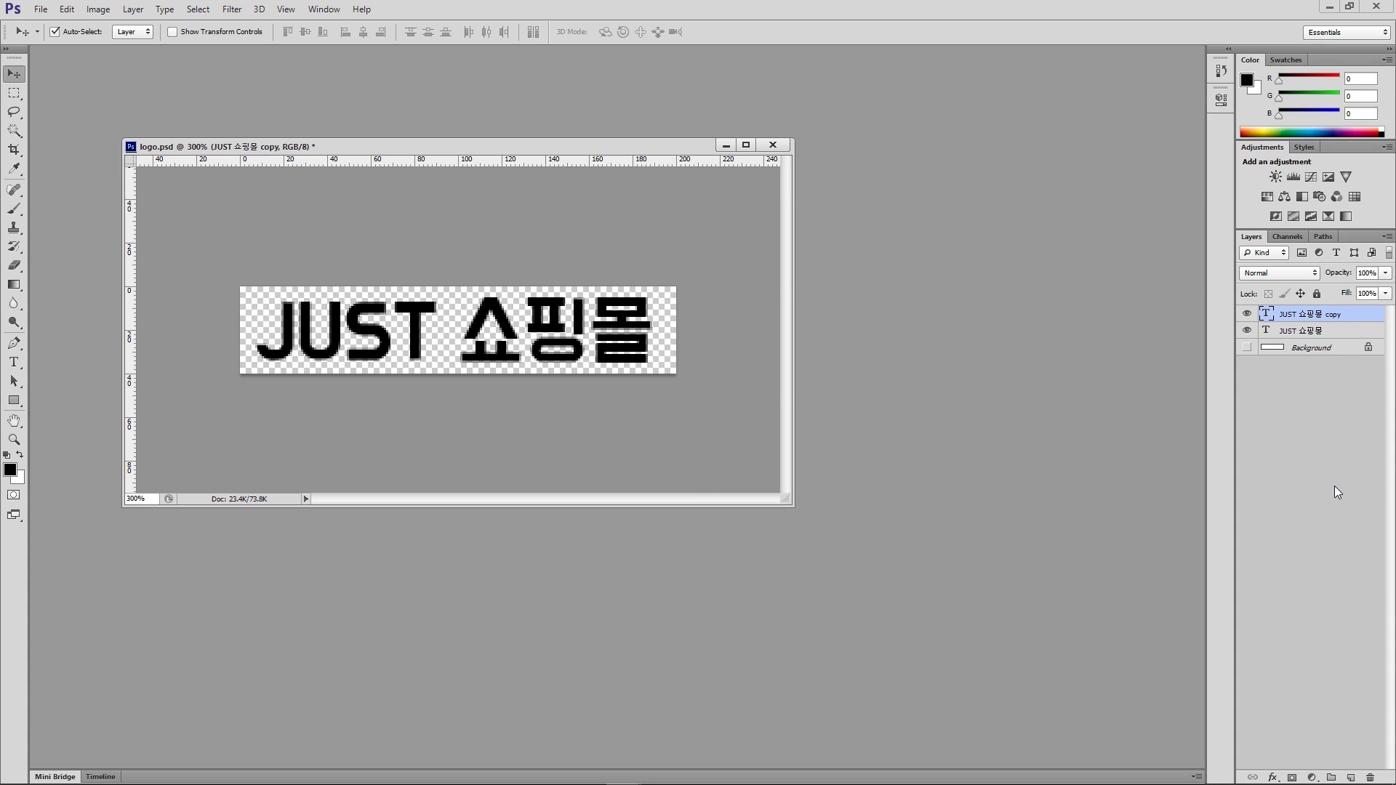
key(ctrl+z)
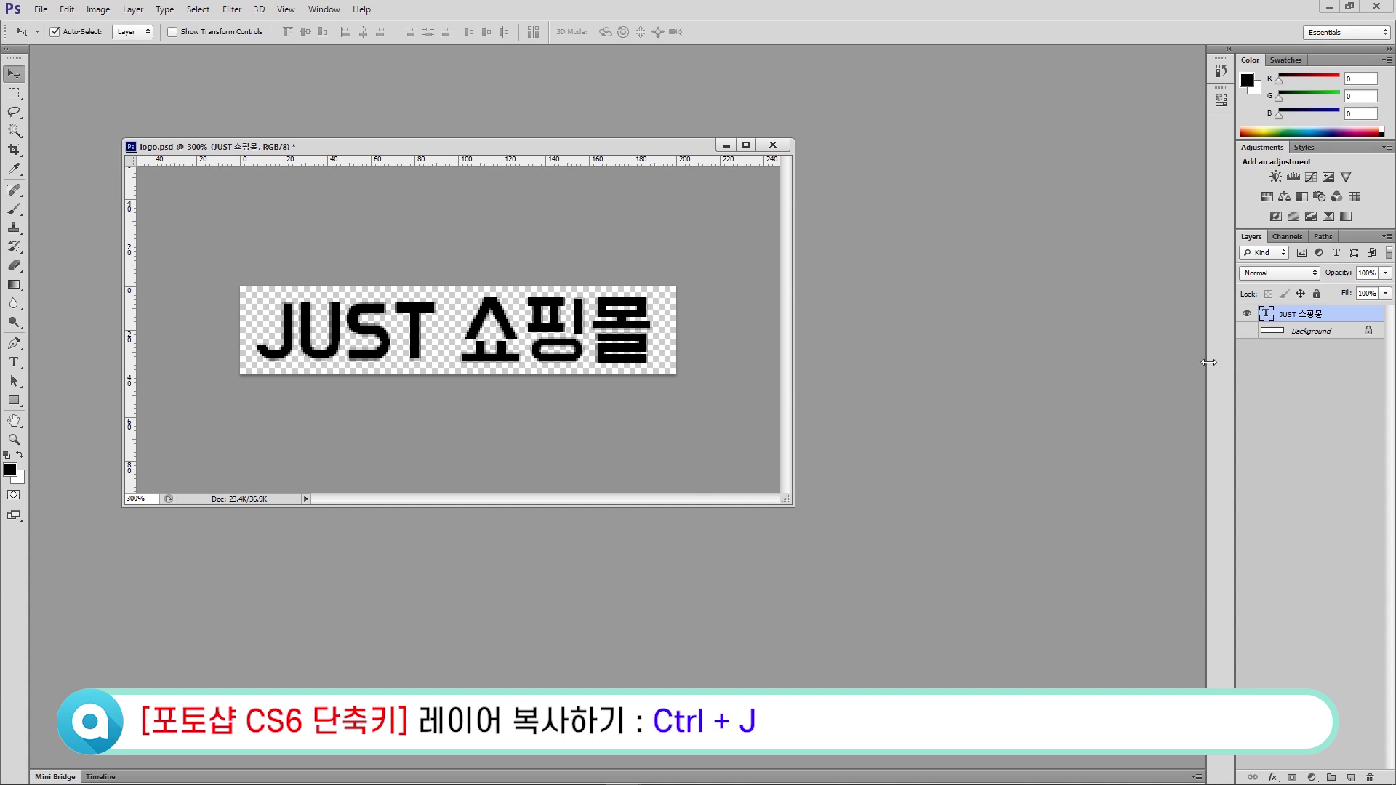
click(1299, 332)
click(1299, 318)
key(ctrl+j)
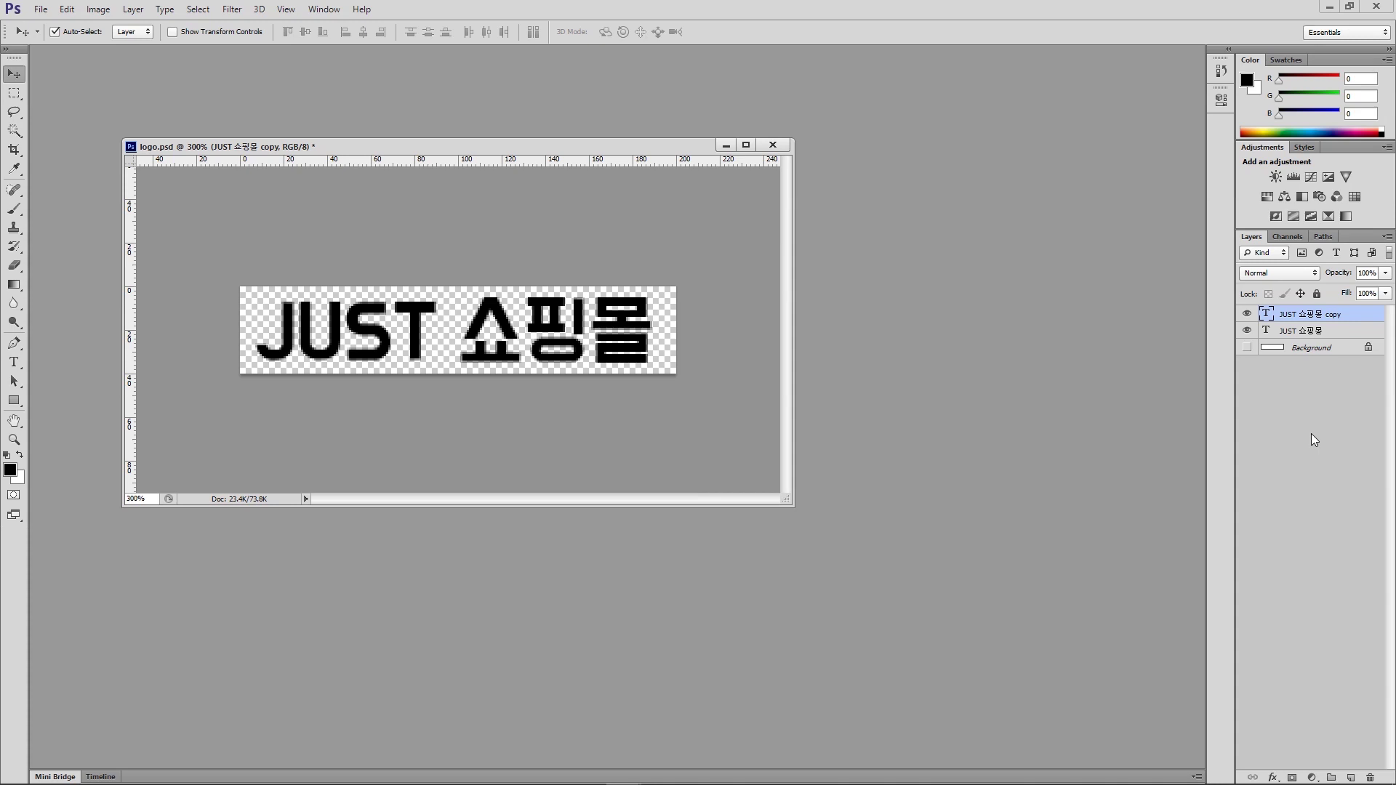
drag(1302, 320, 1351, 776)
key(ctrl+z)
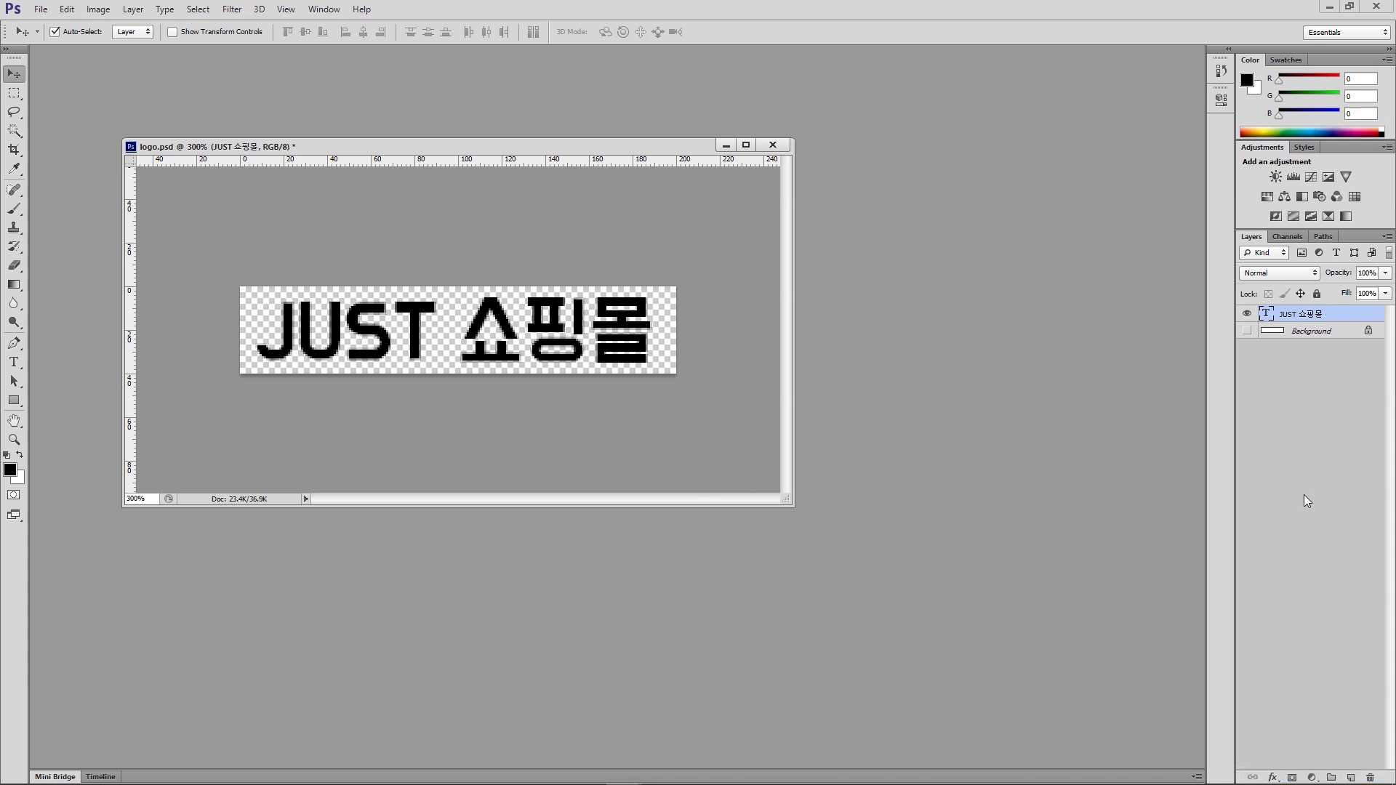
Duplicate the "JUST 쇼핑몰" text layer and hide the original text layer
click(1308, 329)
click(1306, 313)
key(ctrl+j)
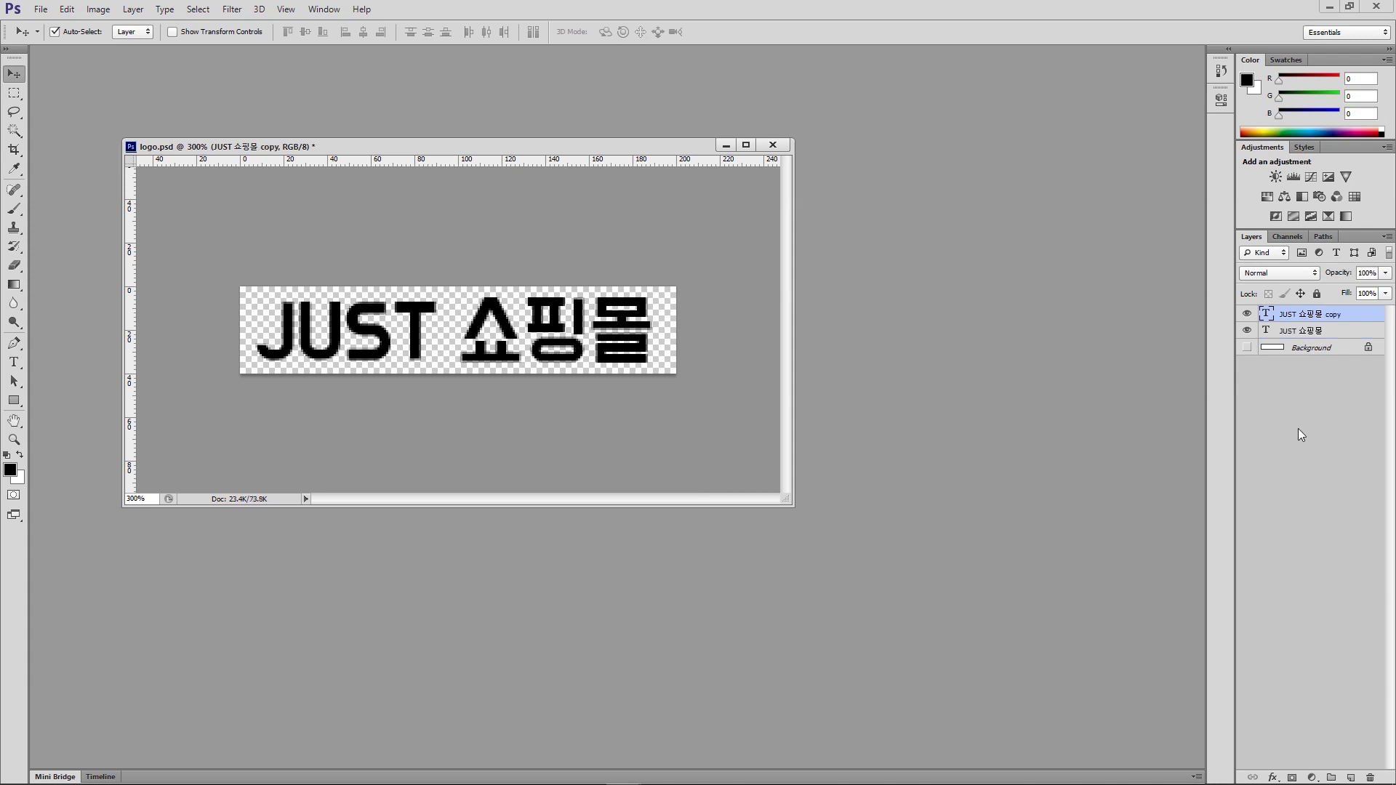
click(1248, 332)
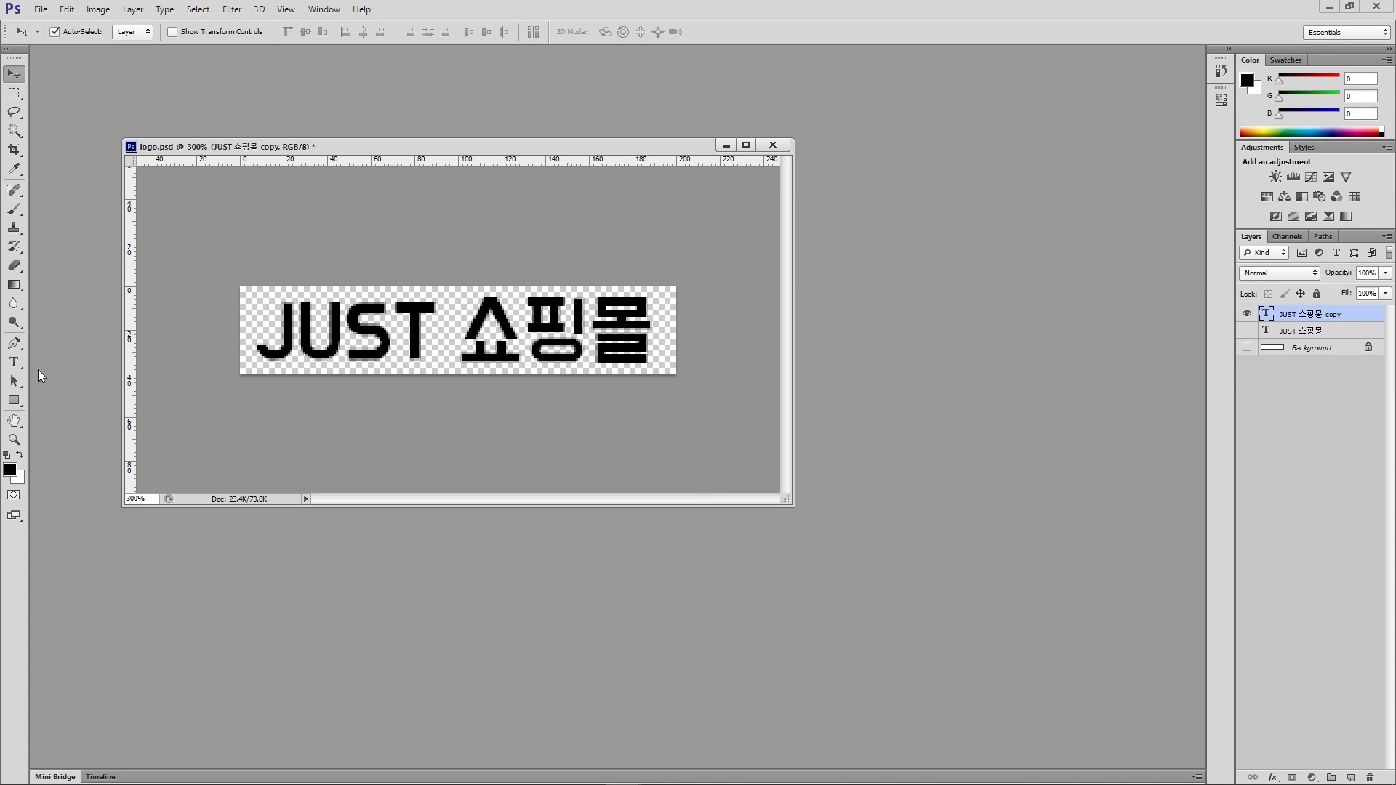
Change the duplicated text's colour to light grey #dedede
click(10, 363)
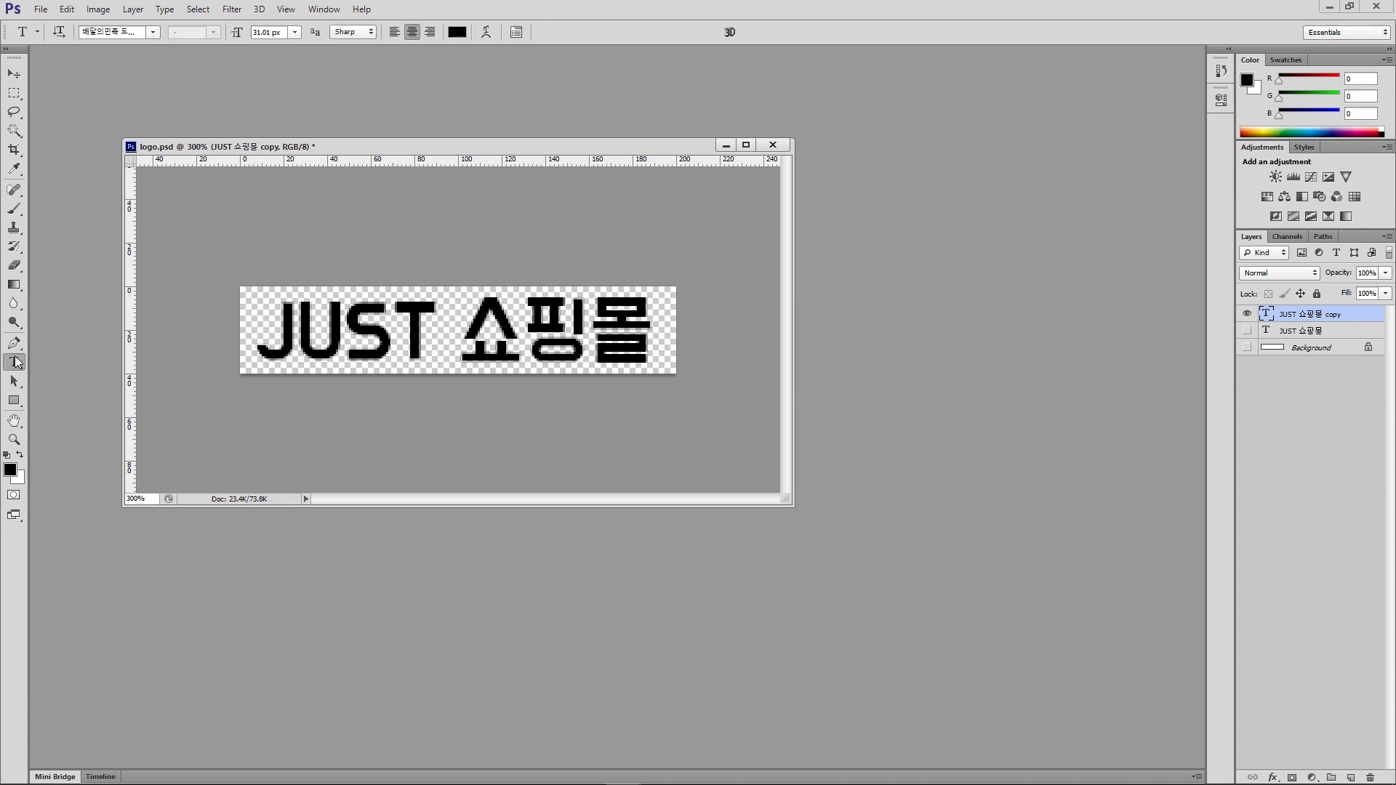
click(458, 33)
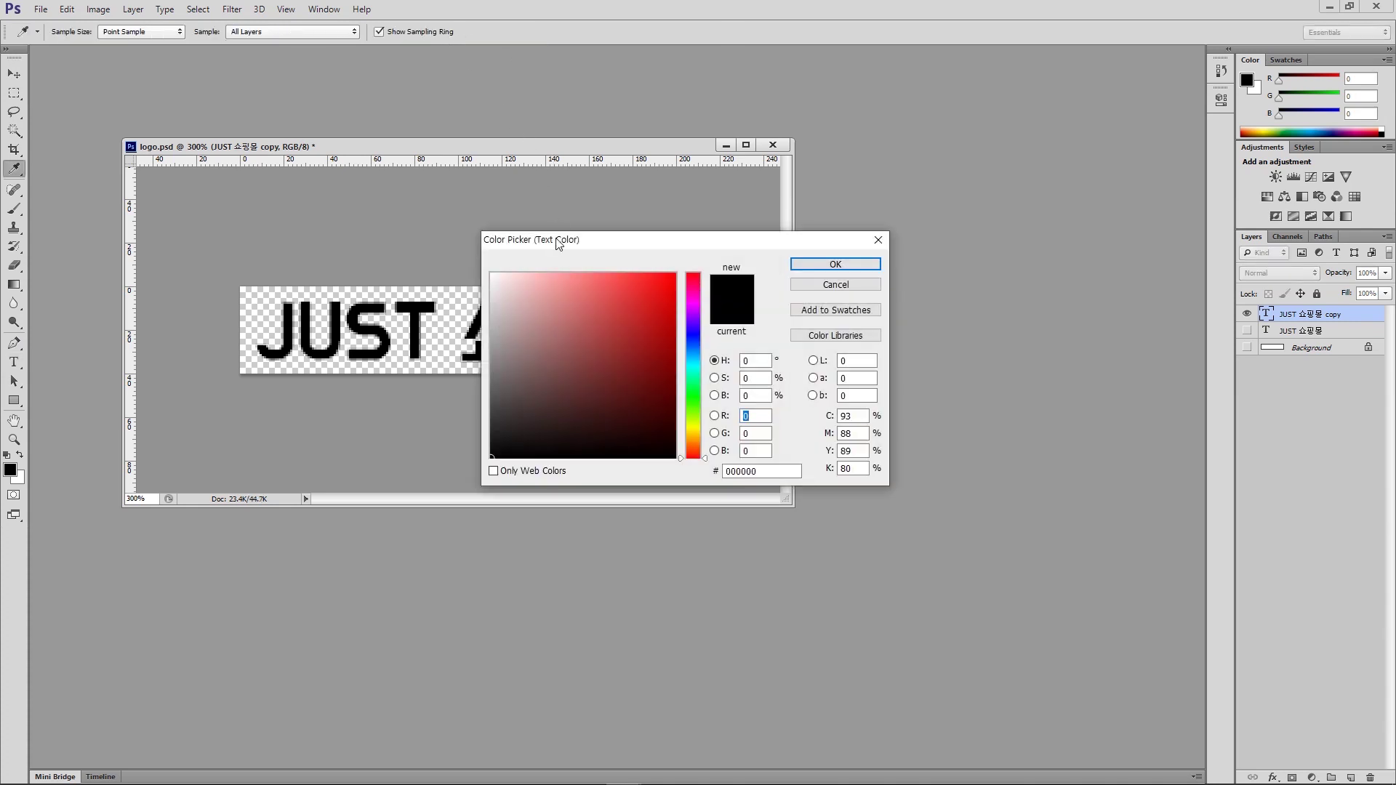
drag(558, 240, 850, 164)
mouse_move(816, 253)
mouse_down()
mouse_move(757, 251)
mouse_move(757, 237)
mouse_move(749, 305)
mouse_move(709, 291)
mouse_move(688, 219)
mouse_up()
mouse_move(913, 231)
mouse_down()
mouse_move(739, 228)
mouse_move(831, 236)
mouse_move(784, 256)
mouse_move(767, 211)
mouse_up()
mouse_move(869, 265)
mouse_down()
mouse_move(722, 226)
mouse_move(833, 235)
mouse_move(755, 221)
mouse_up()
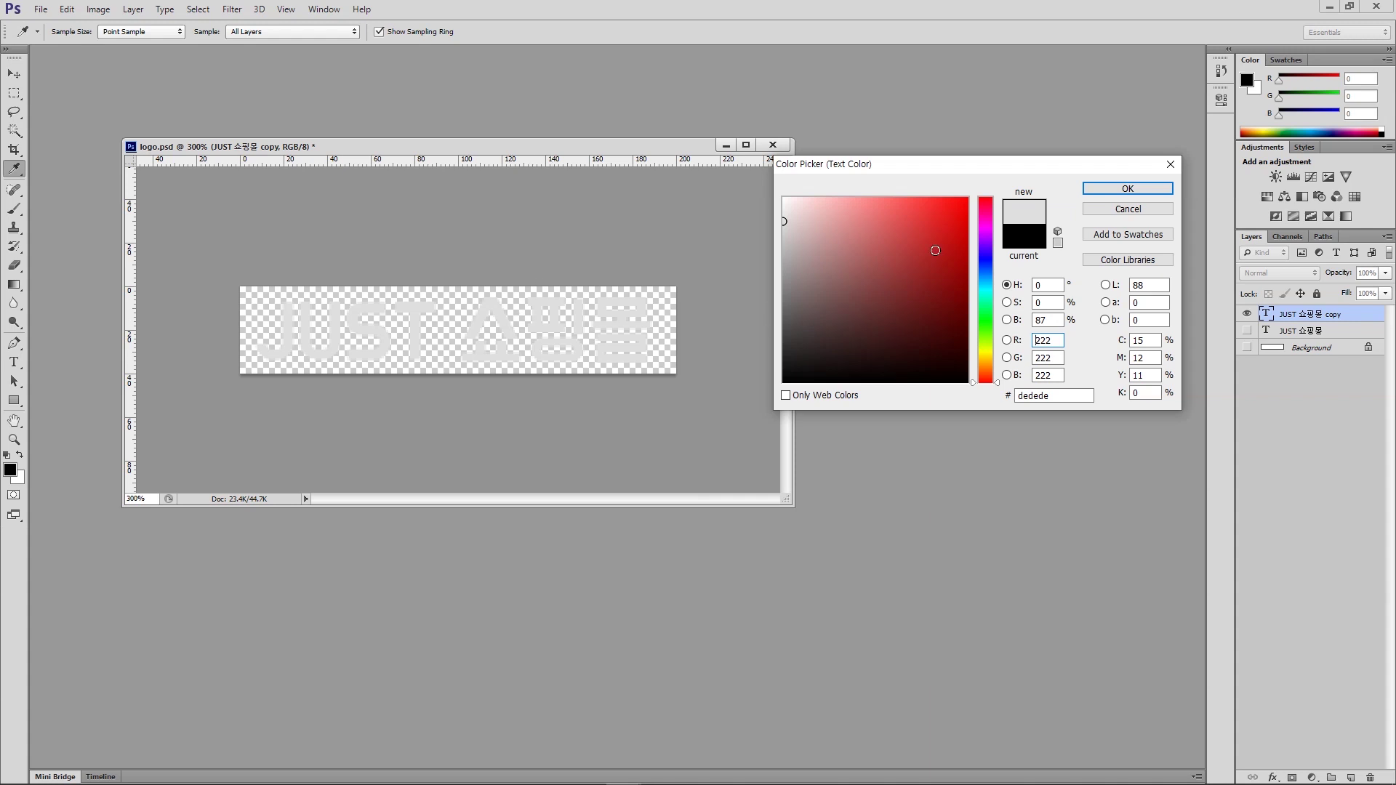
click(1128, 190)
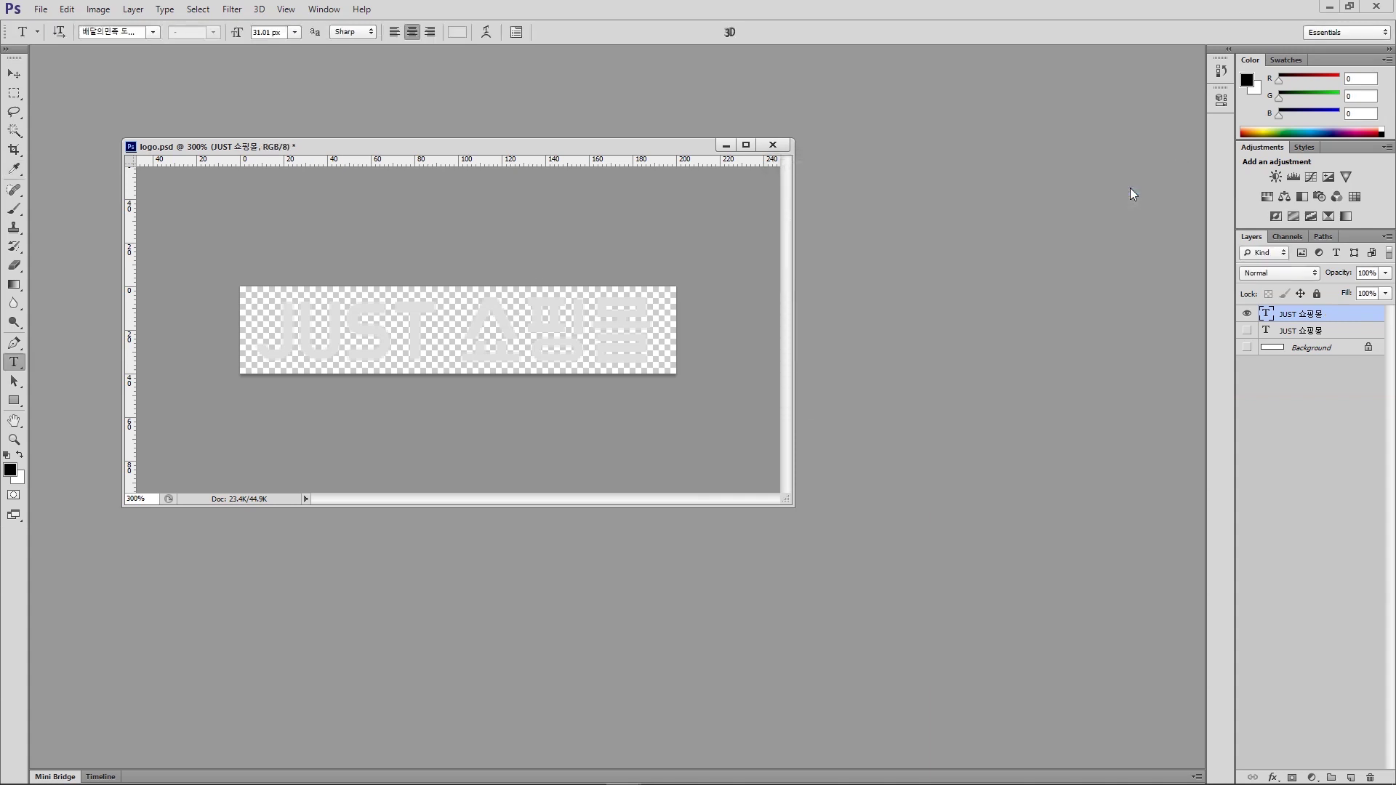
Export the grey logo for web as a transparent PNG-24 named logo-footer in the images folder
click(42, 10)
click(65, 211)
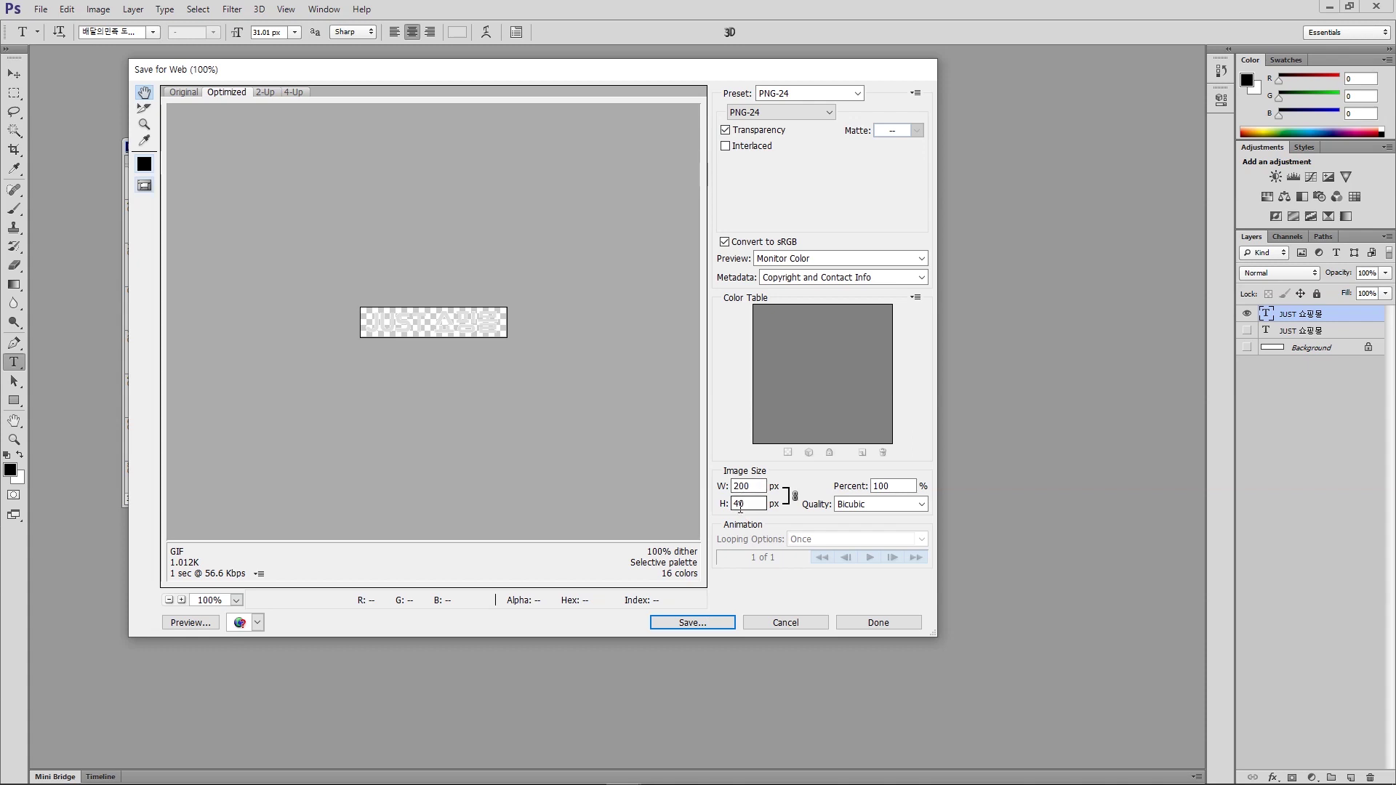
click(692, 622)
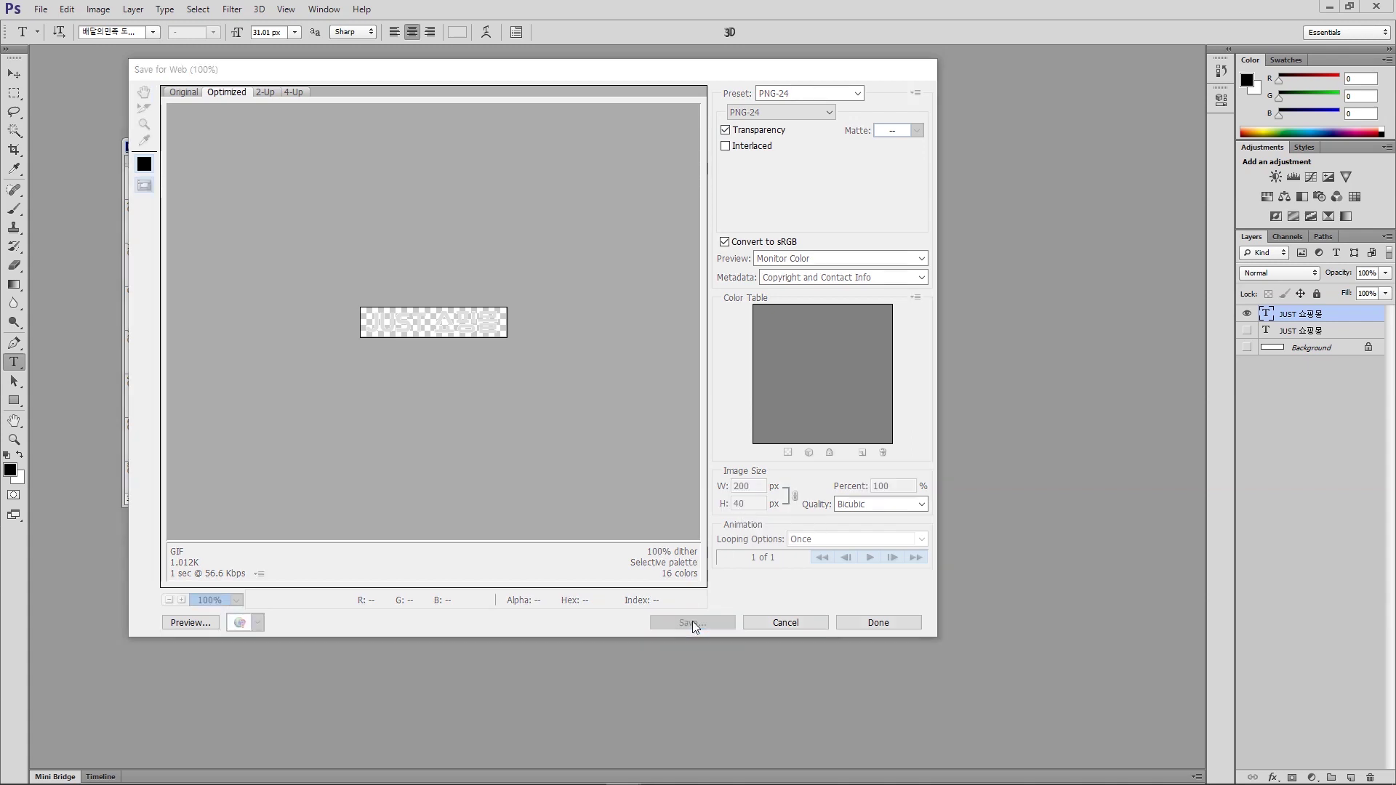
click(415, 485)
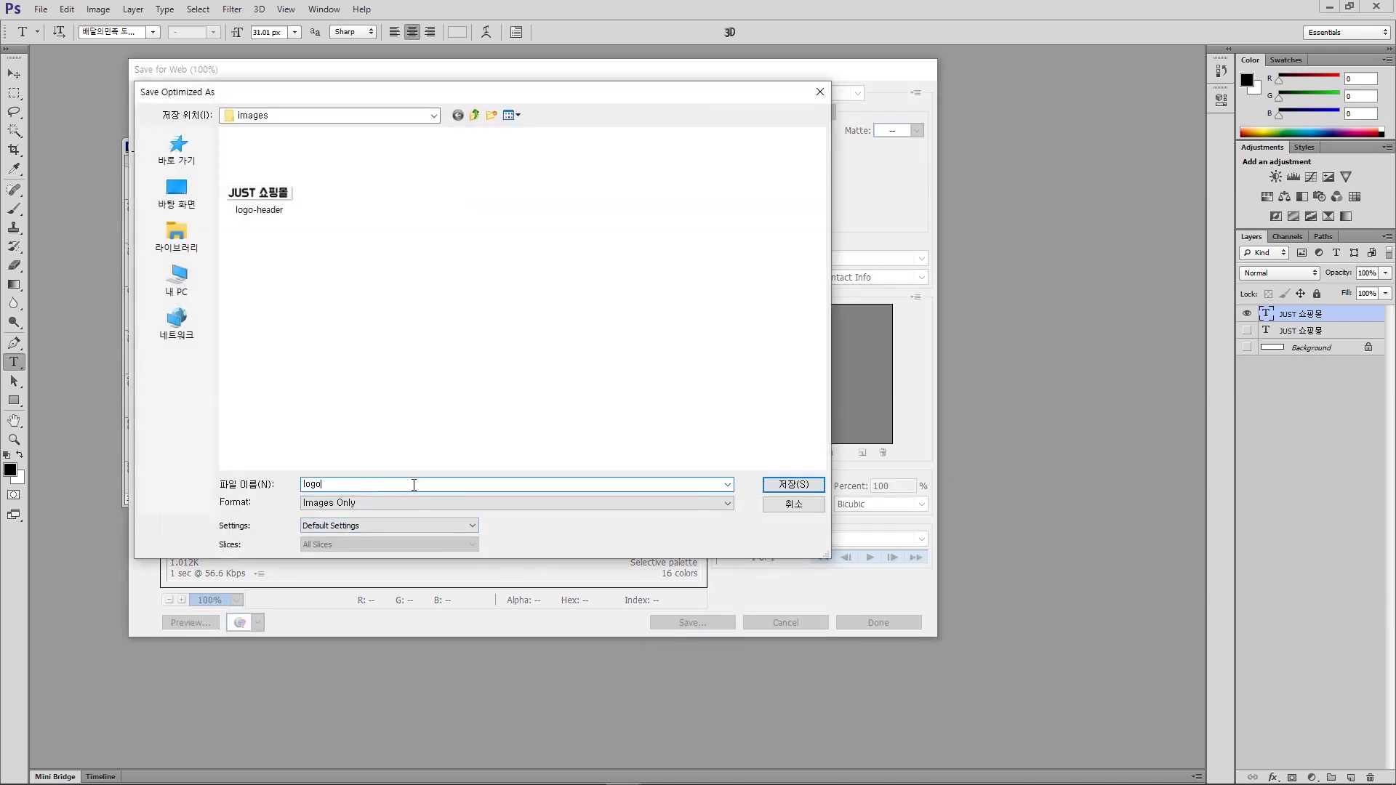
text(-footer)
click(791, 487)
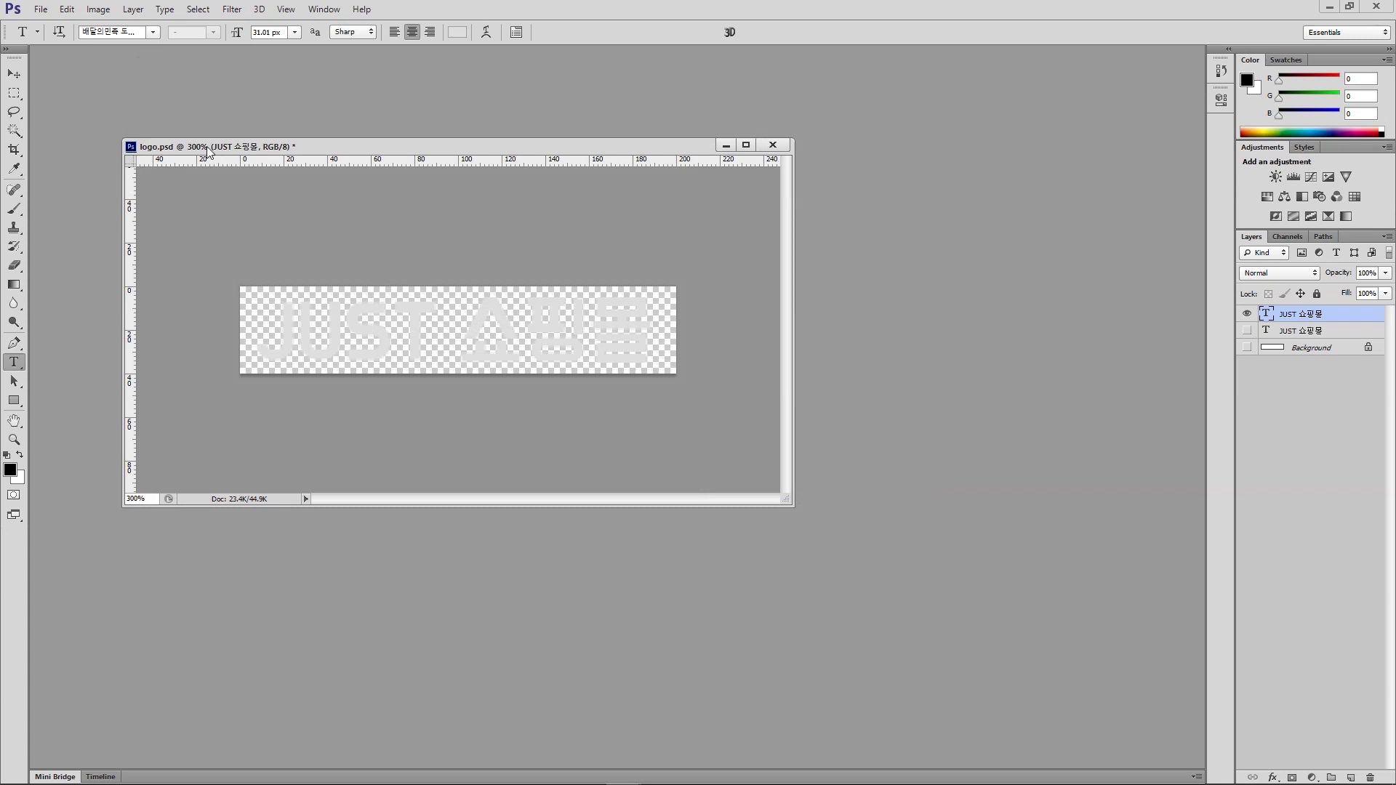
Save the changes to logo.psd and close the document
drag(207, 147, 190, 141)
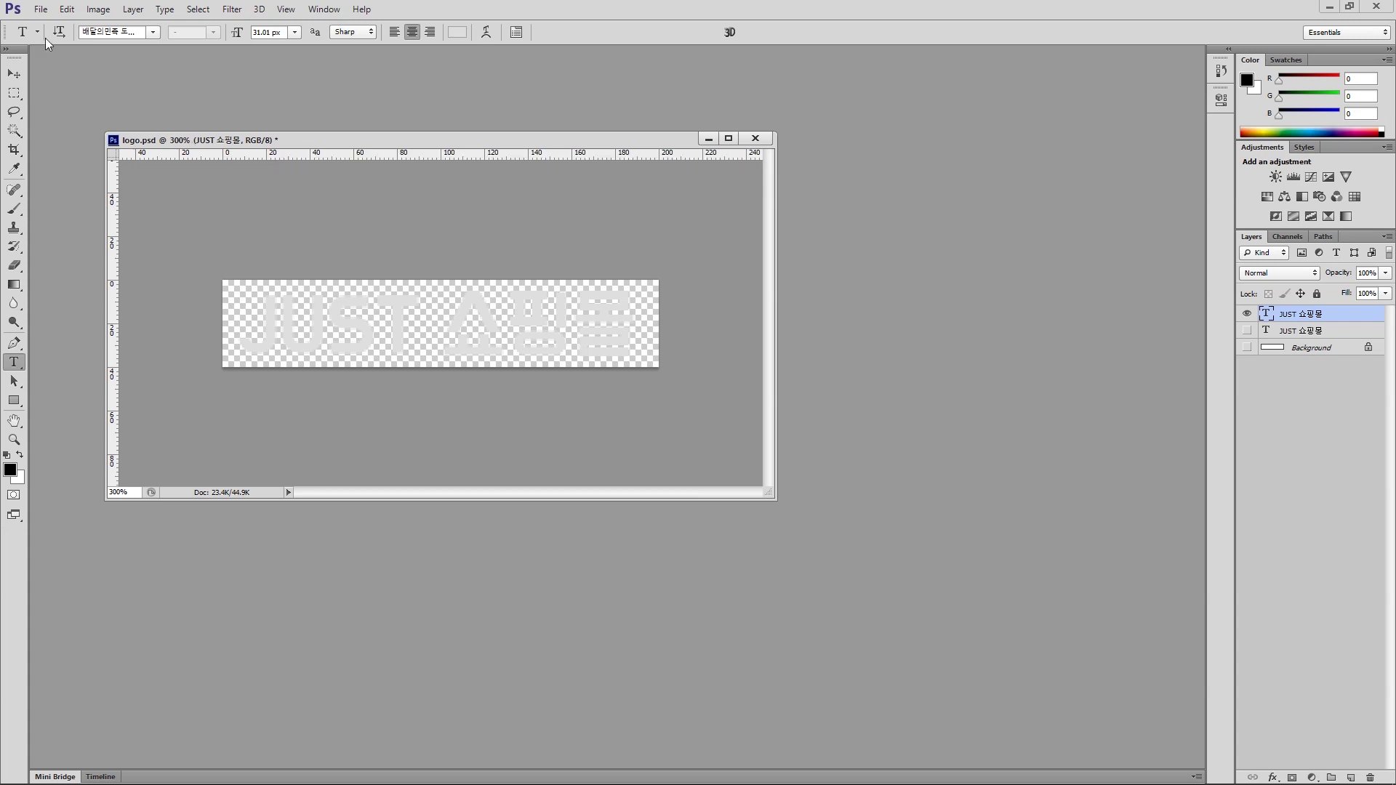
click(40, 9)
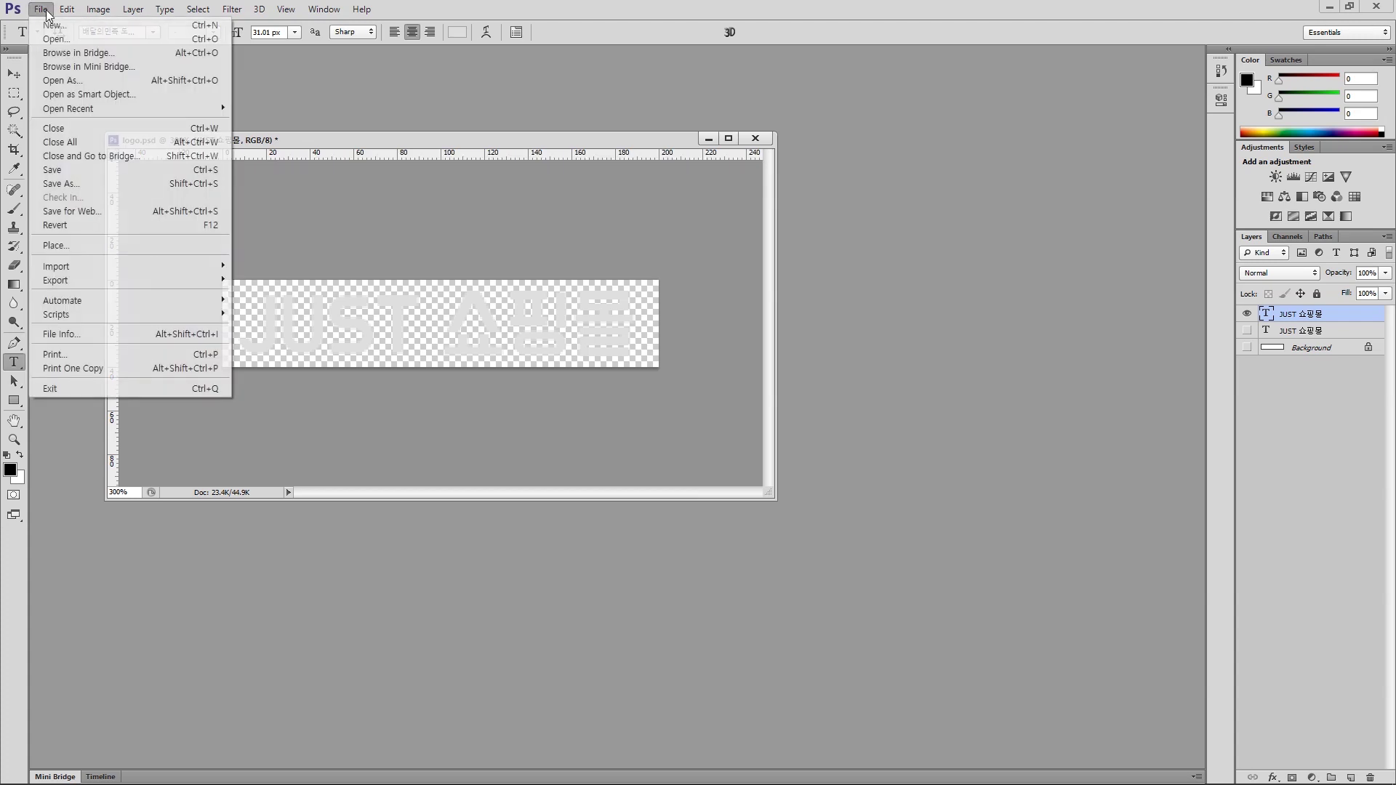
click(48, 171)
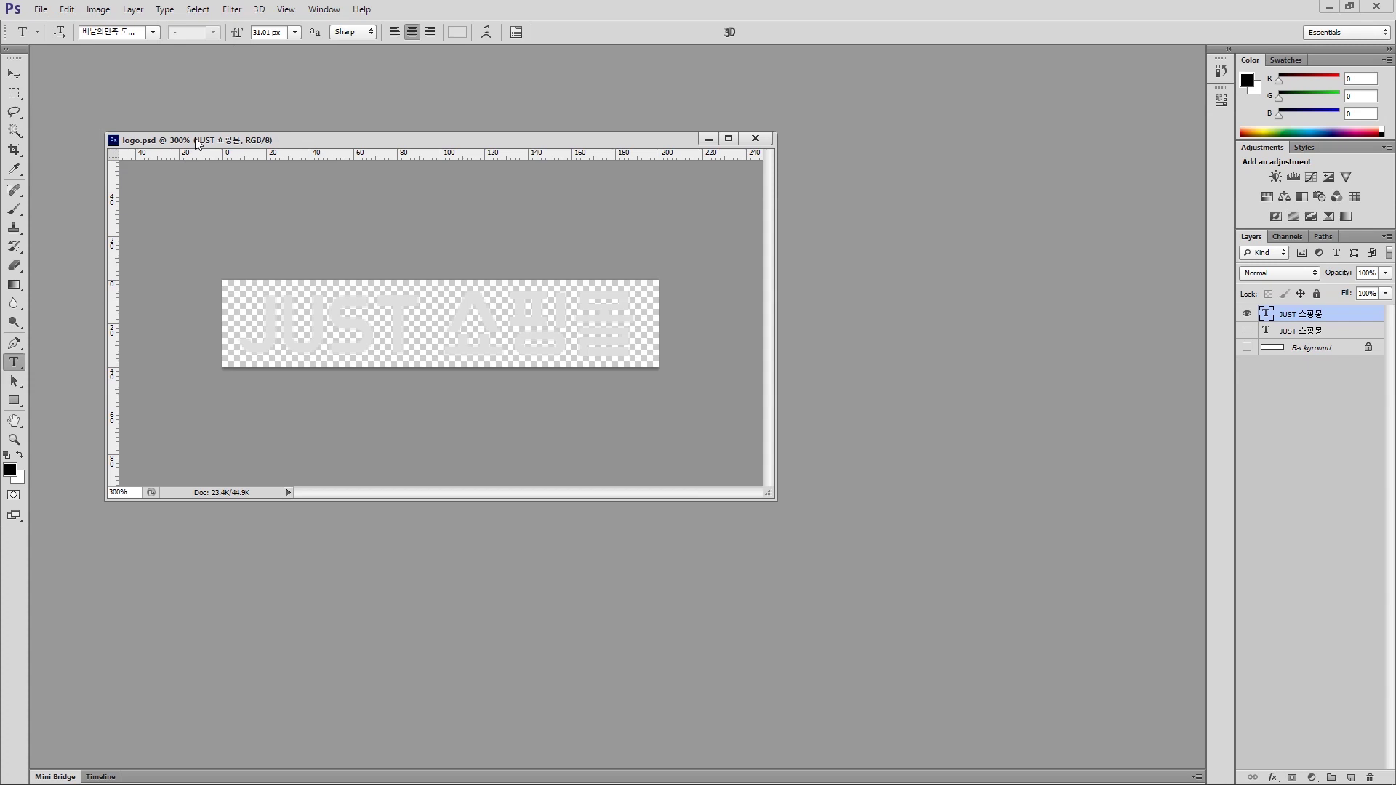
click(755, 138)
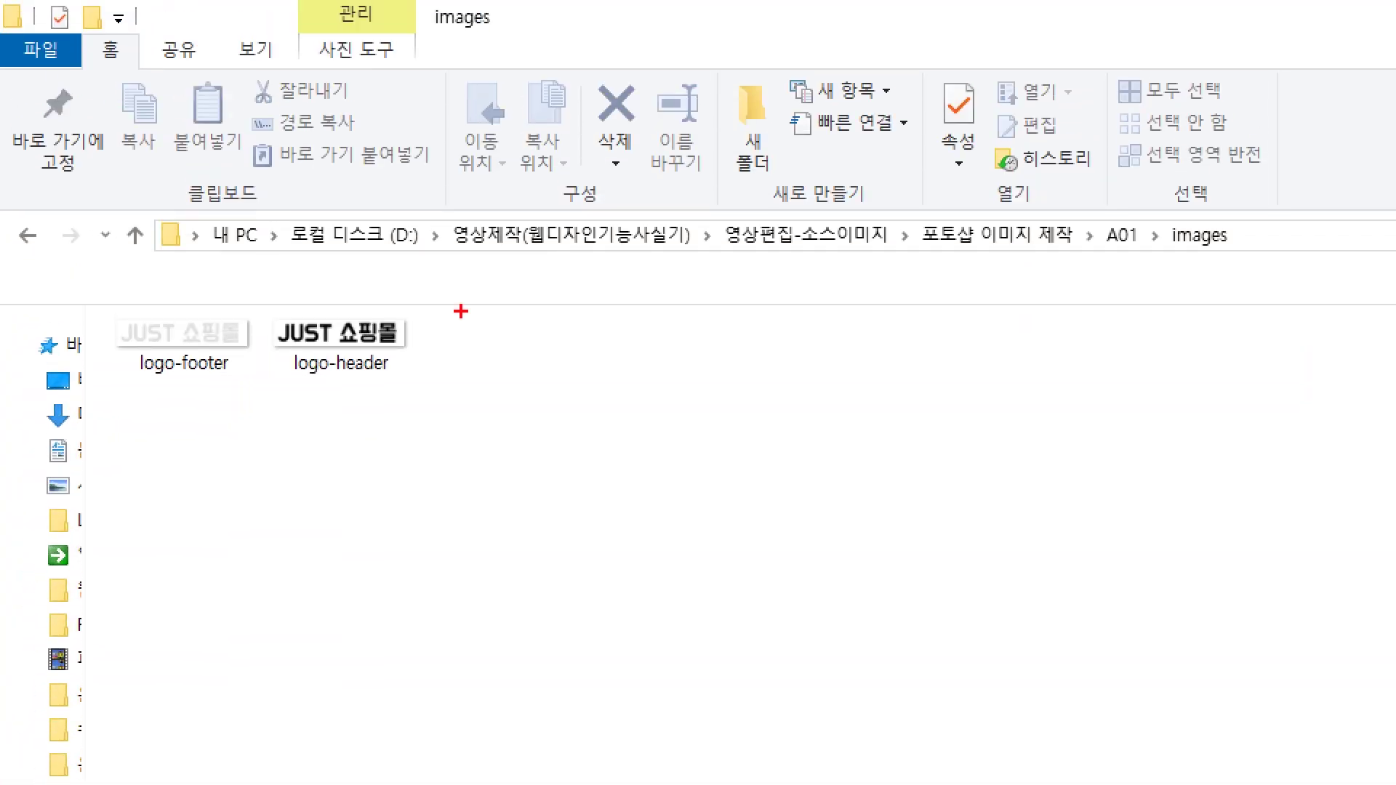
In File Explorer, check the logo-footer and logo-header images in the images folder, and review the footer's SNS requirement in the exam brief
mouse_move(55, 317)
mouse_down()
mouse_move(73, 336)
mouse_move(105, 314)
mouse_up()
drag(76, 390, 254, 394)
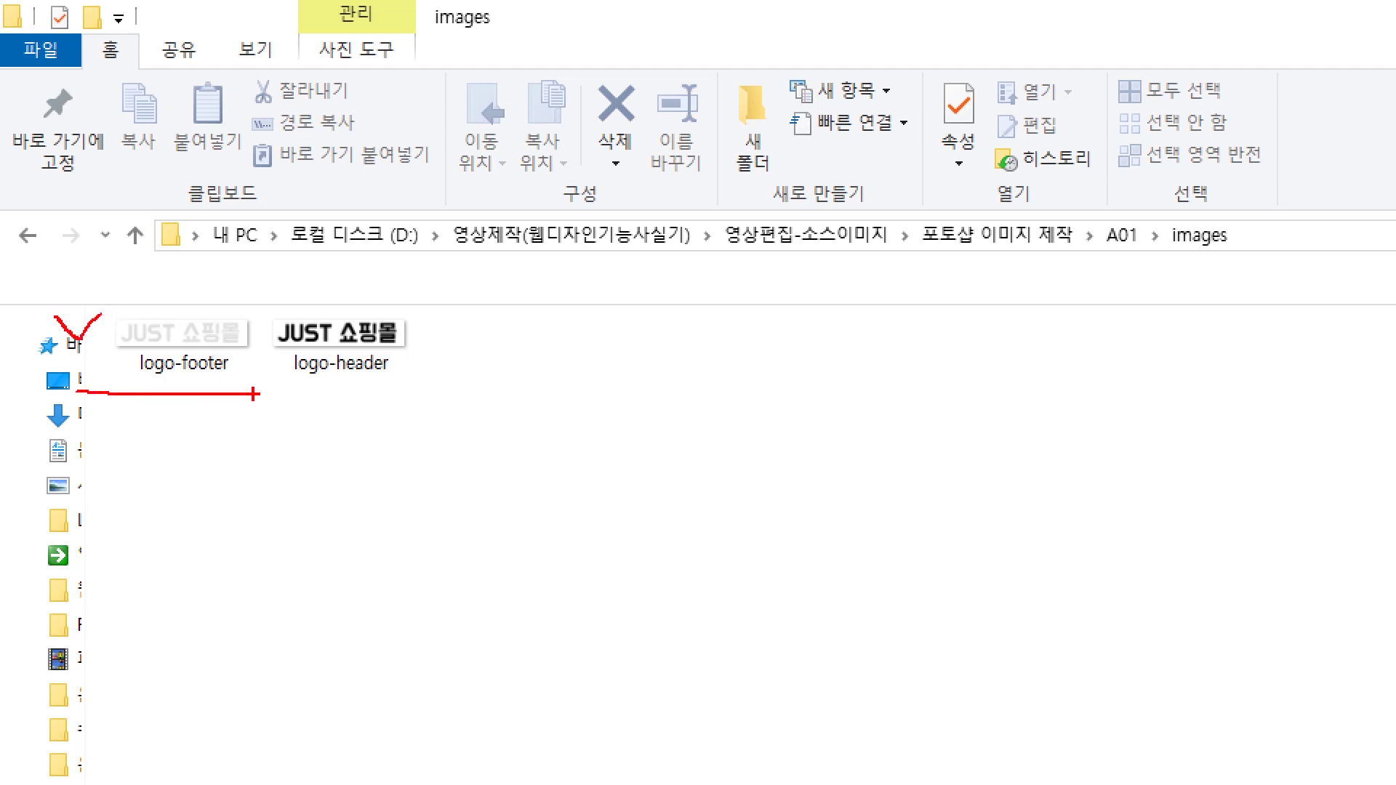
mouse_move(263, 295)
mouse_down()
mouse_move(282, 317)
mouse_move(288, 299)
mouse_up()
drag(298, 387, 480, 390)
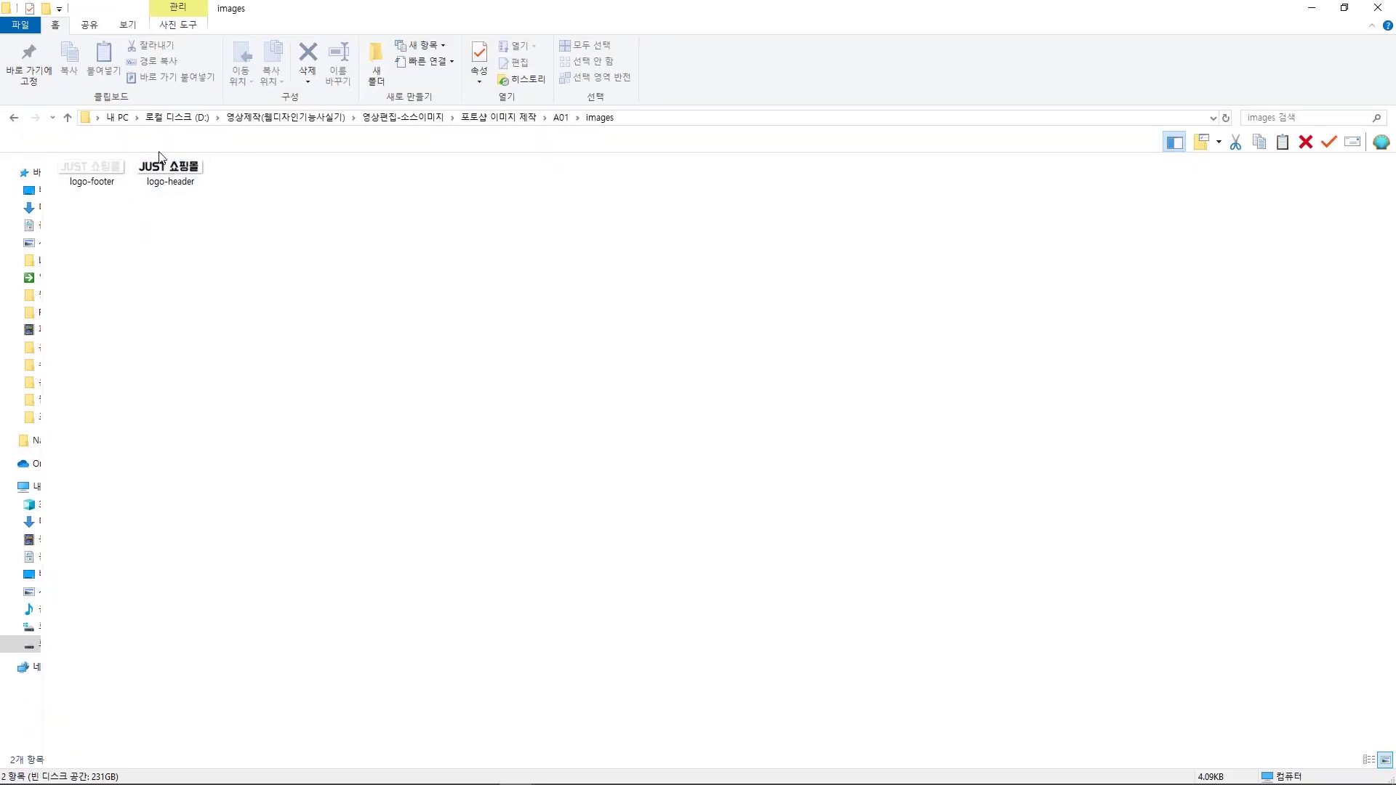
double_click(155, 175)
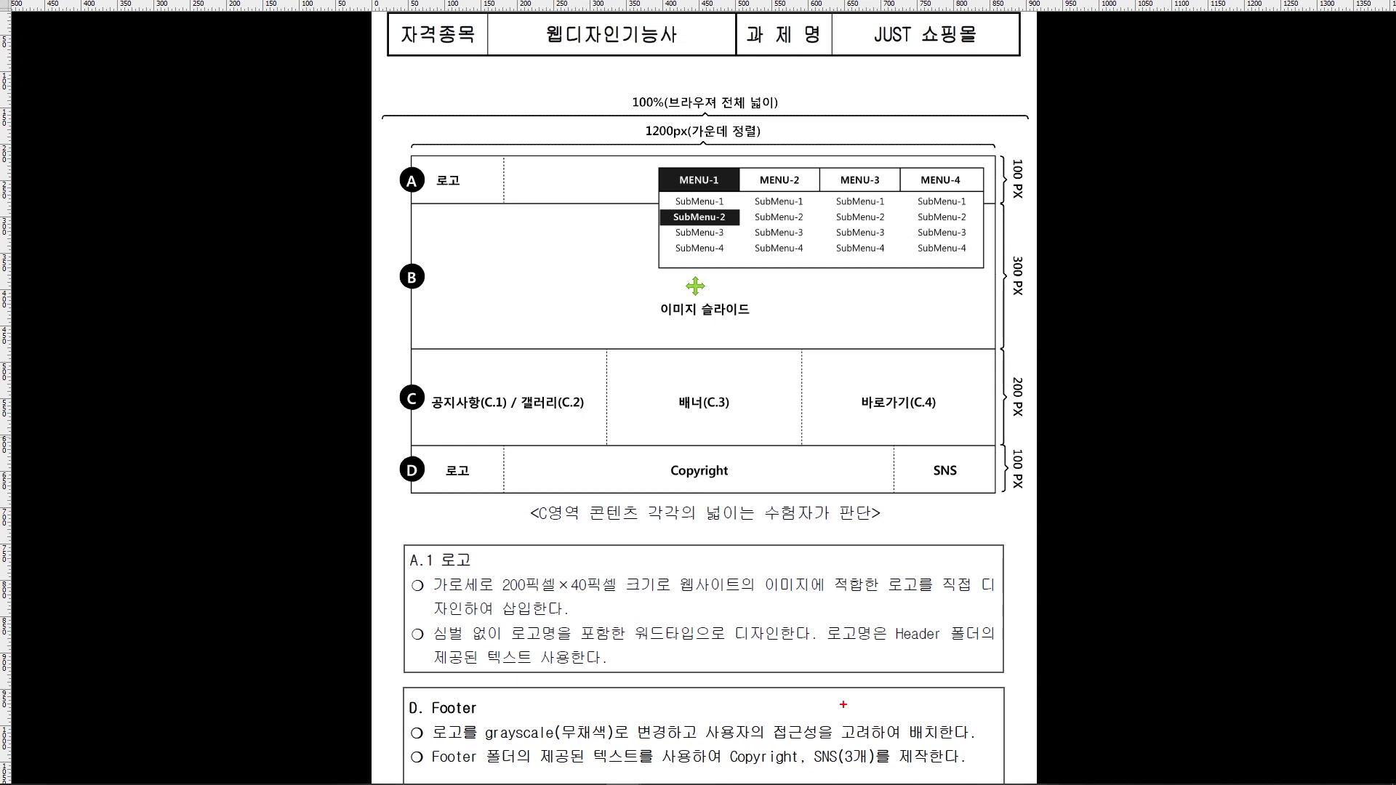
drag(804, 741, 964, 772)
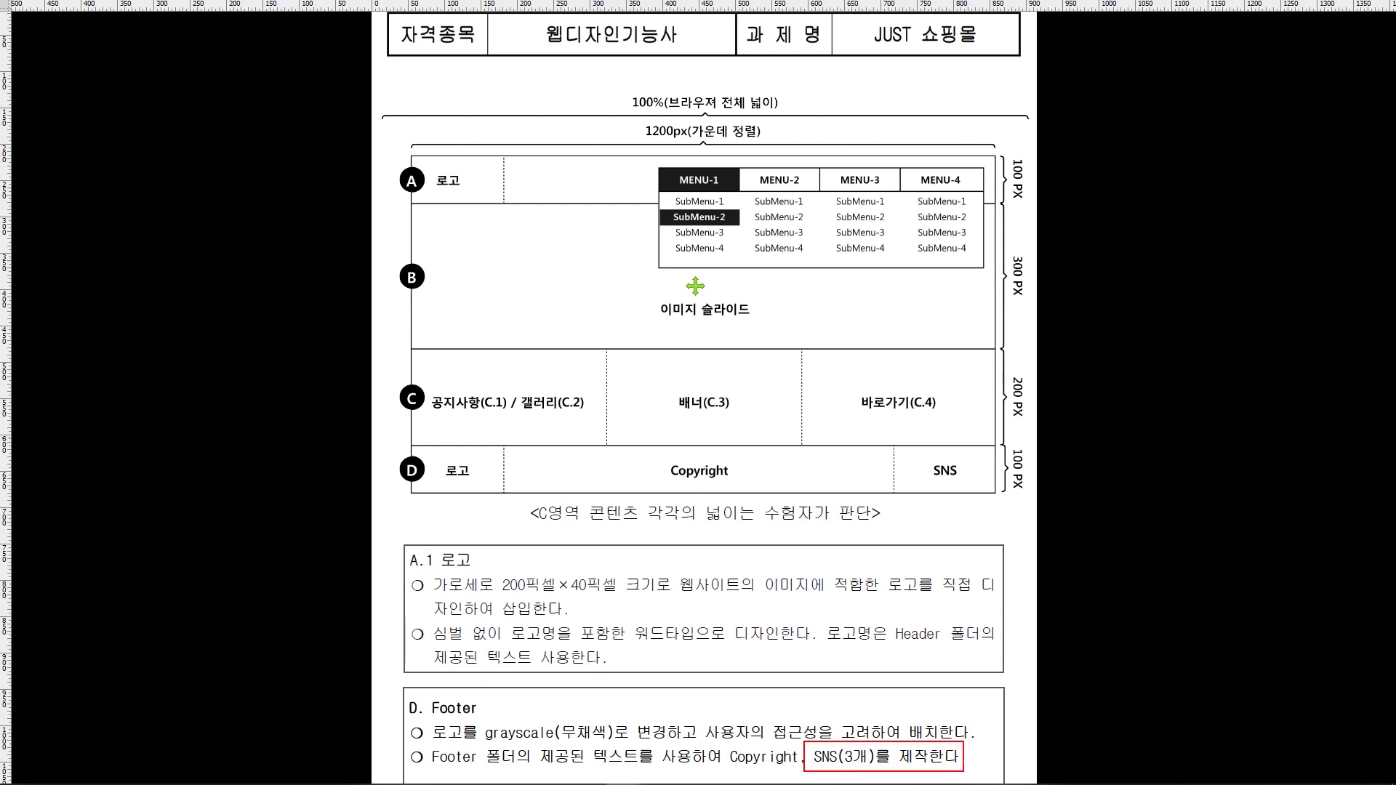
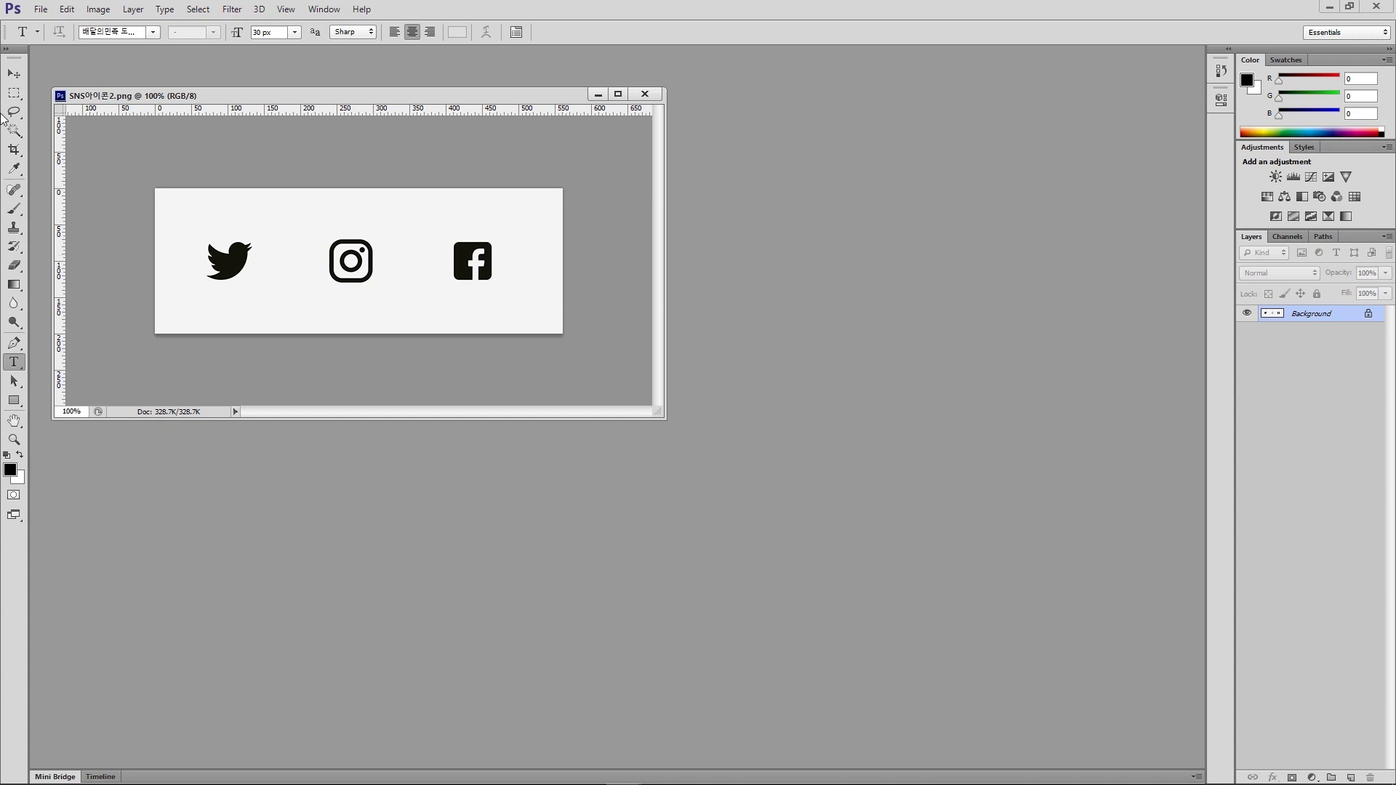
Draw a square marquee selection about 113 px wide centred around the Twitter icon
click(14, 92)
drag(124, 96, 152, 105)
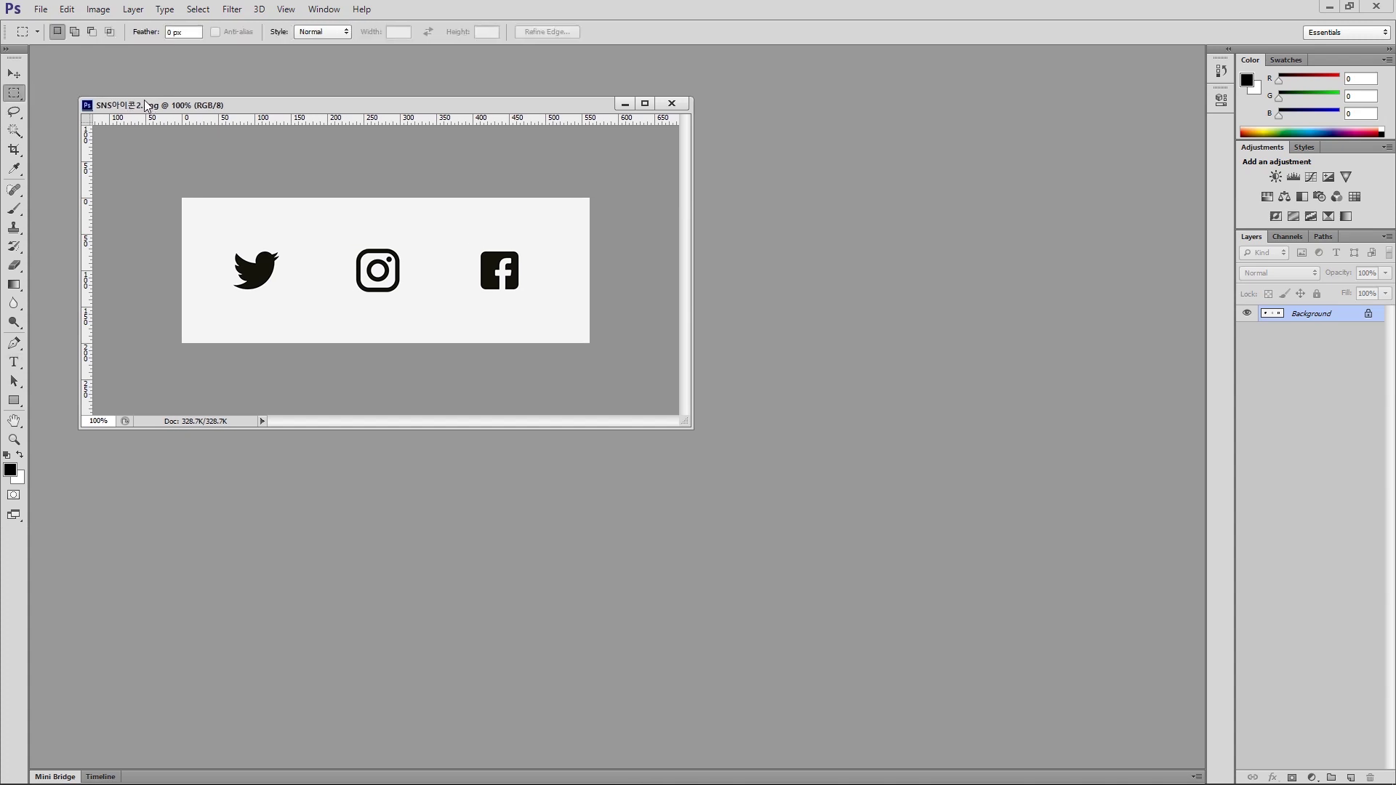
drag(222, 227, 298, 302)
click(355, 329)
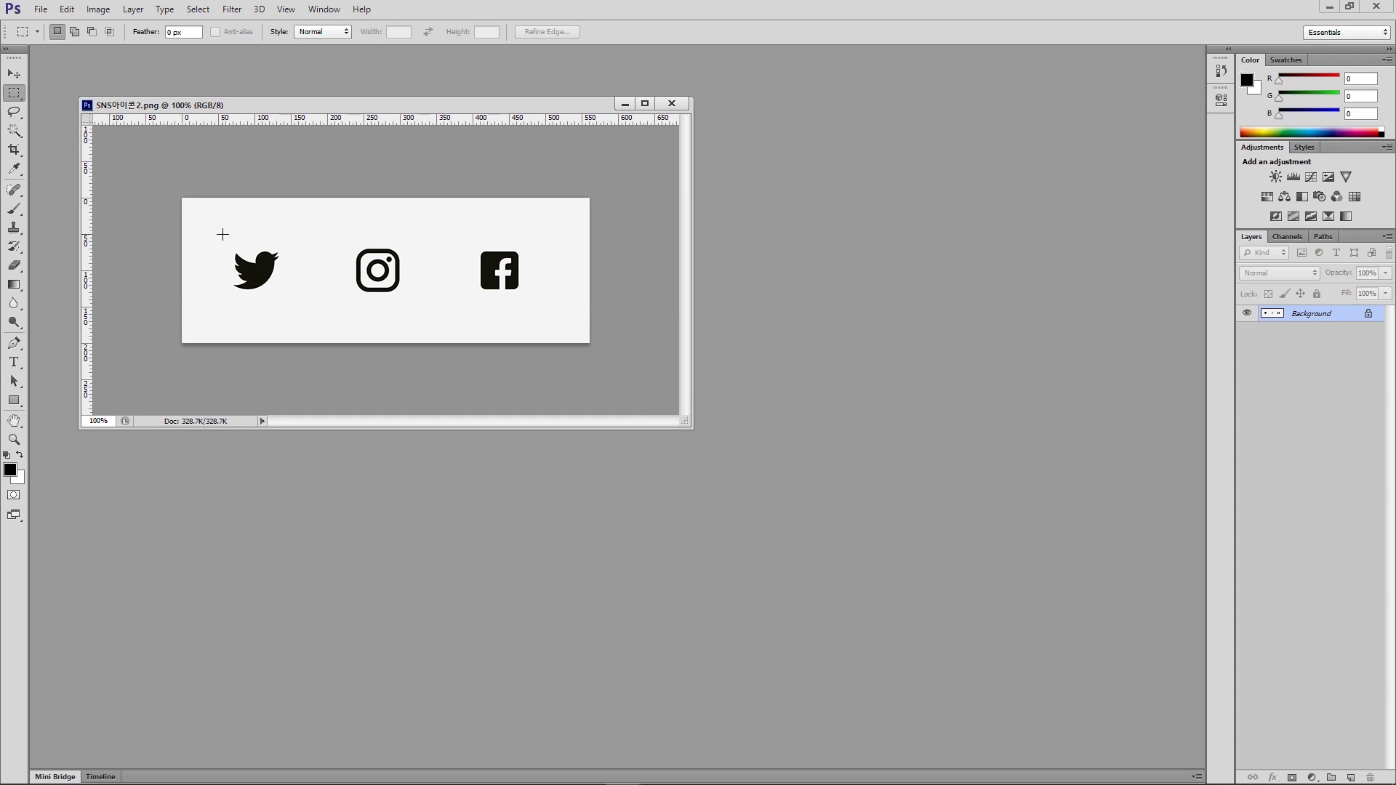
drag(223, 234, 305, 324)
click(280, 275)
drag(211, 219, 295, 309)
click(277, 264)
drag(216, 228, 295, 307)
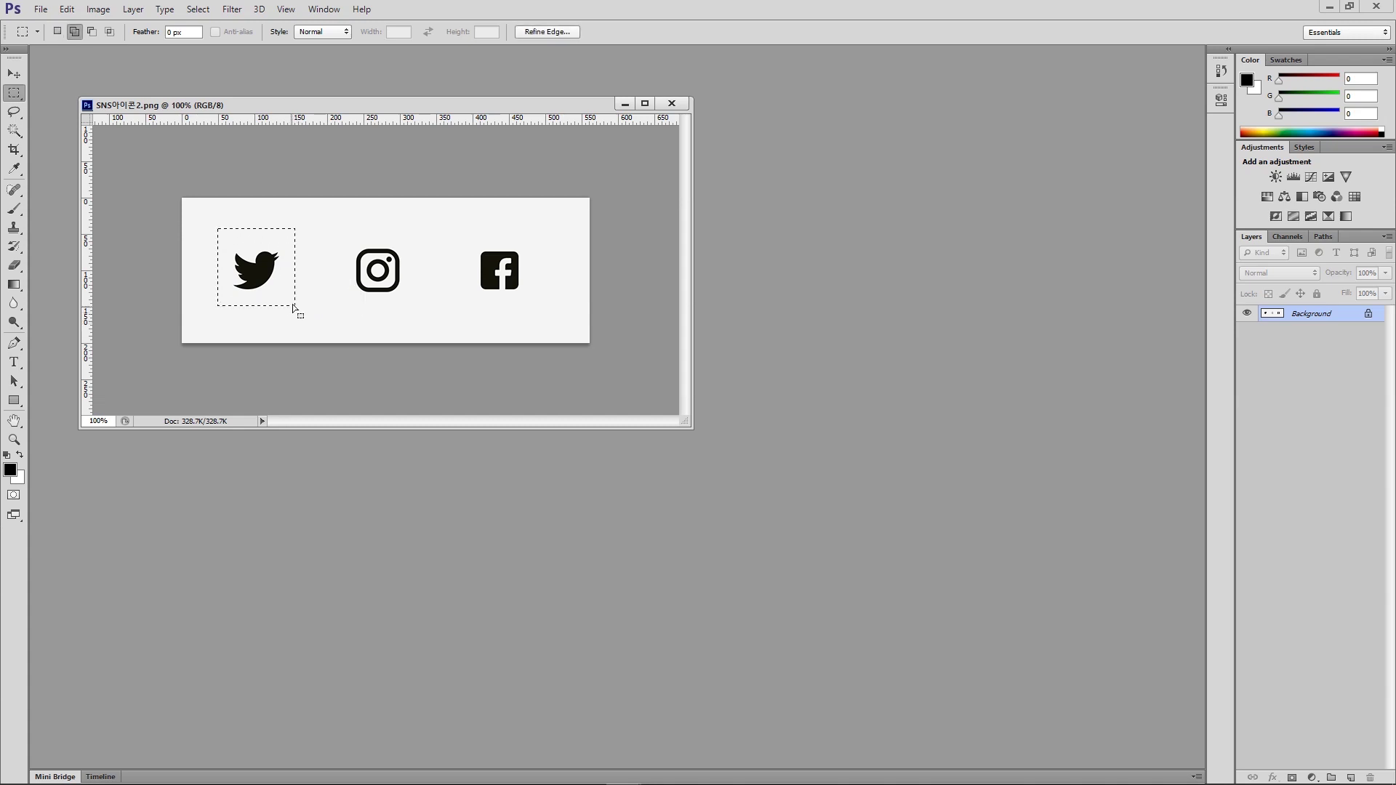
drag(217, 224, 280, 312)
drag(218, 225, 268, 280)
drag(217, 232, 303, 334)
drag(217, 231, 285, 297)
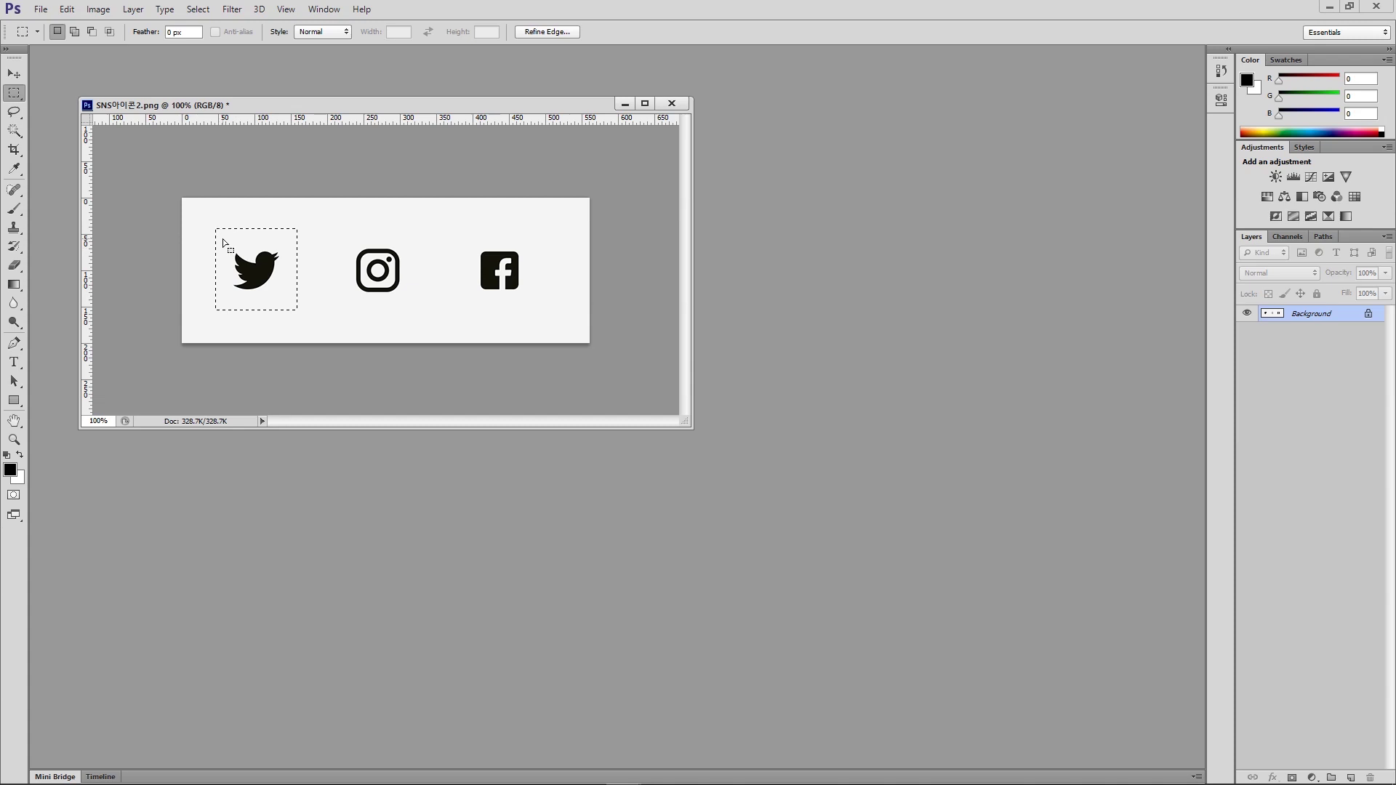
Show the Info readout to check the selection's width and height, and collapse it again
click(323, 9)
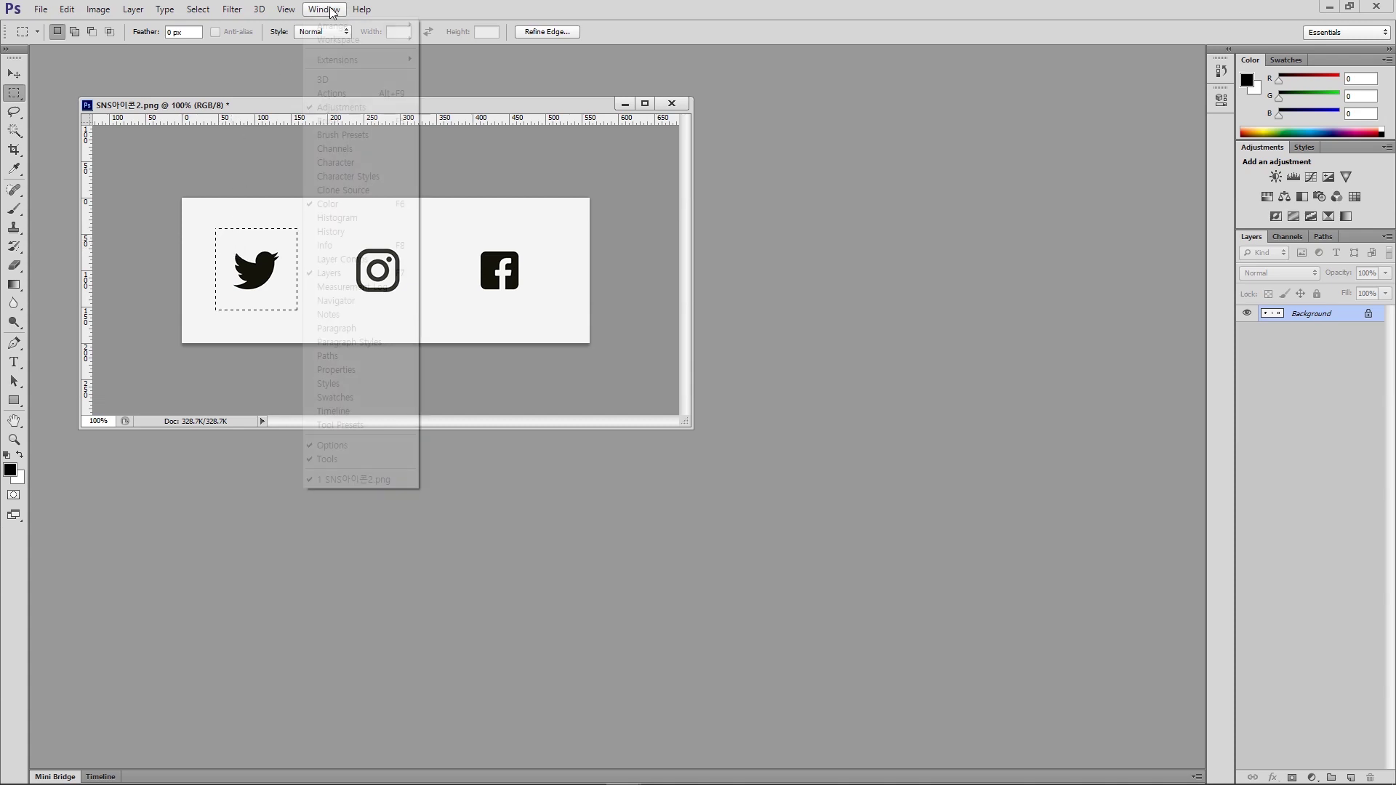
click(329, 248)
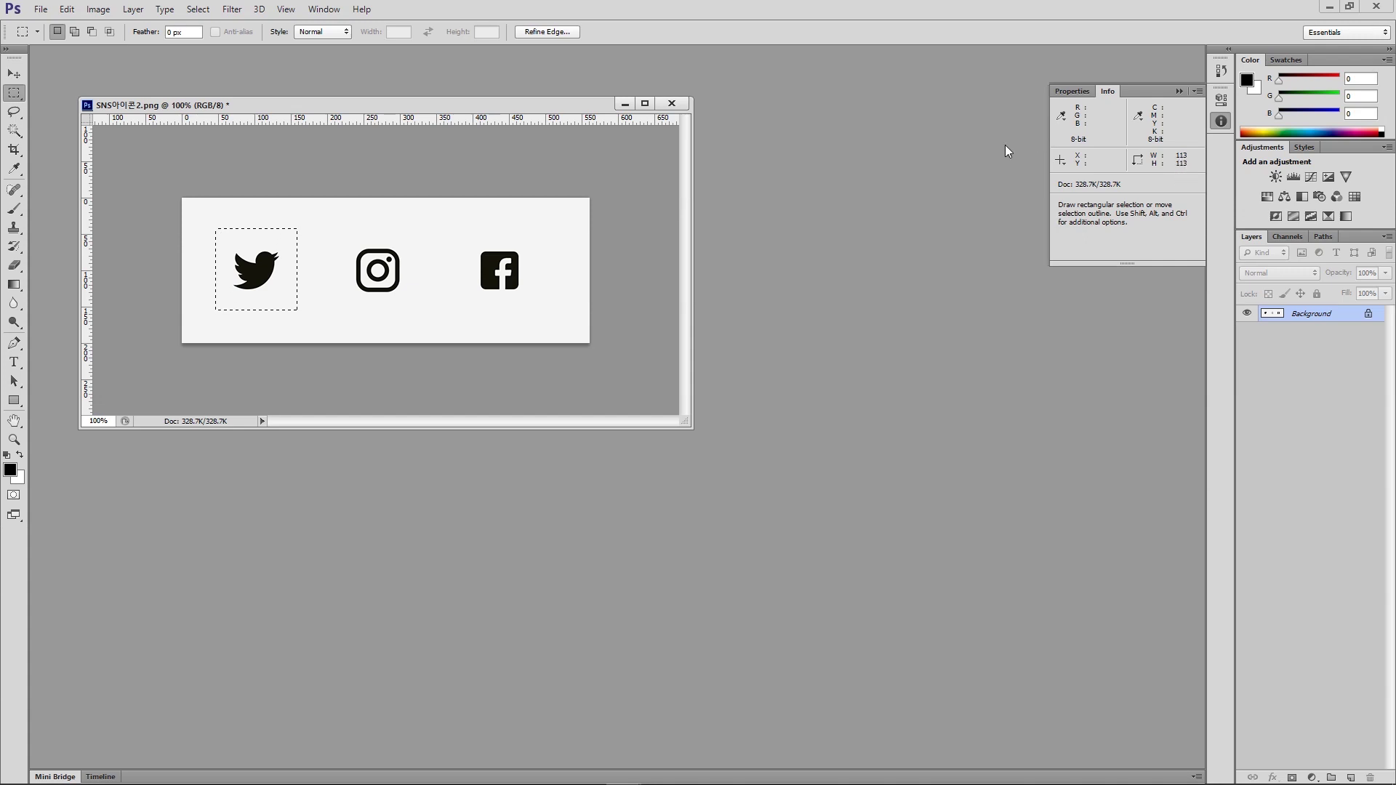
click(1222, 122)
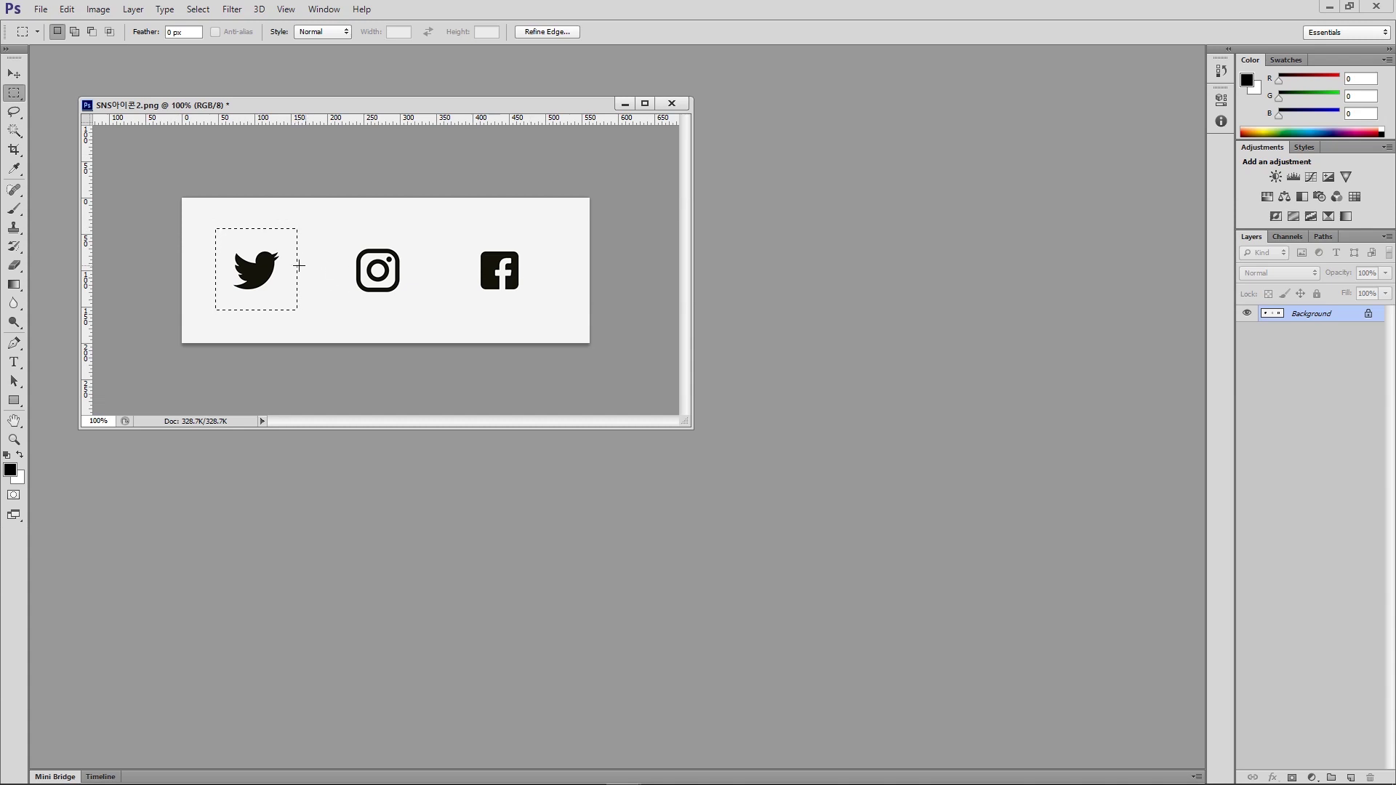
Place two horizontal and two vertical guides along the Twitter selection's edges, and check that Snap is enabled
drag(160, 111, 186, 113)
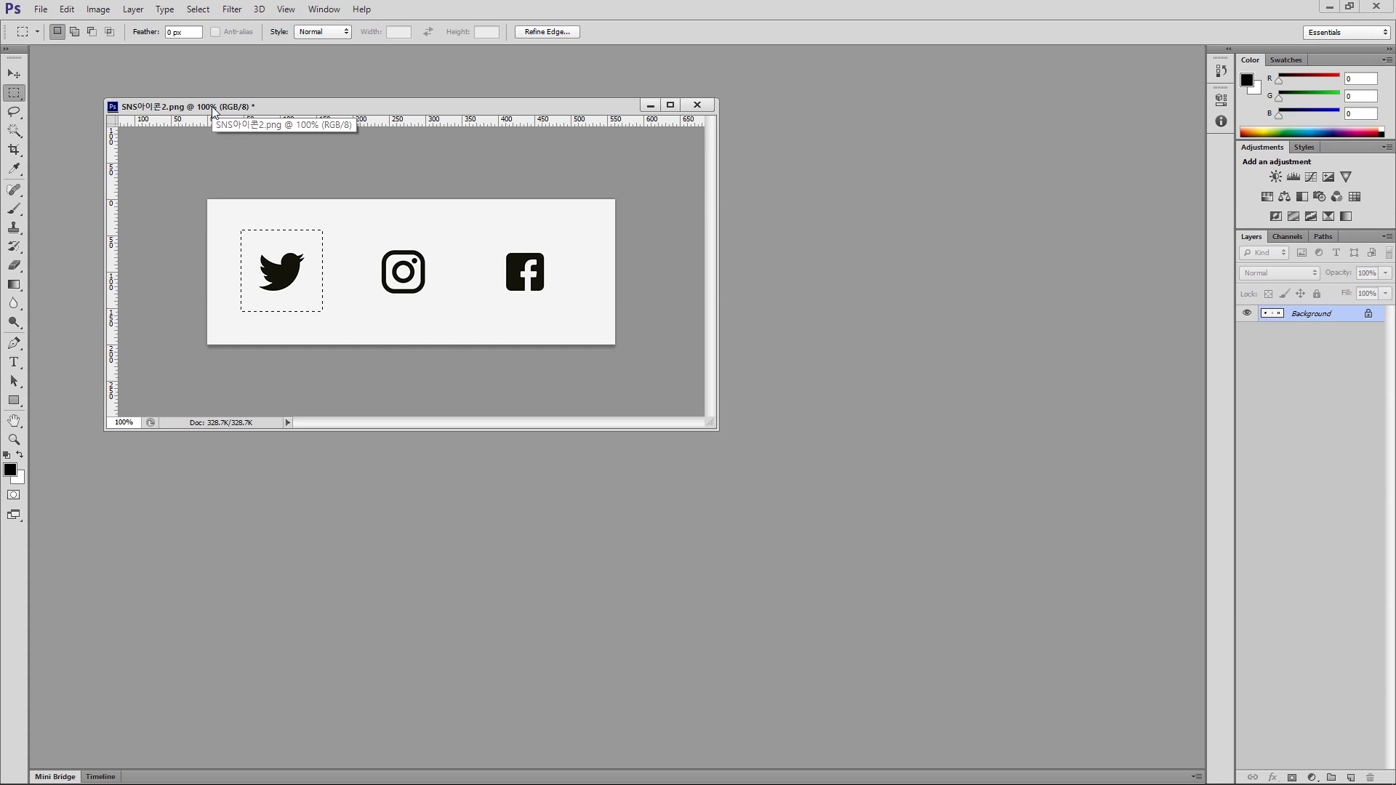
drag(213, 110, 218, 97)
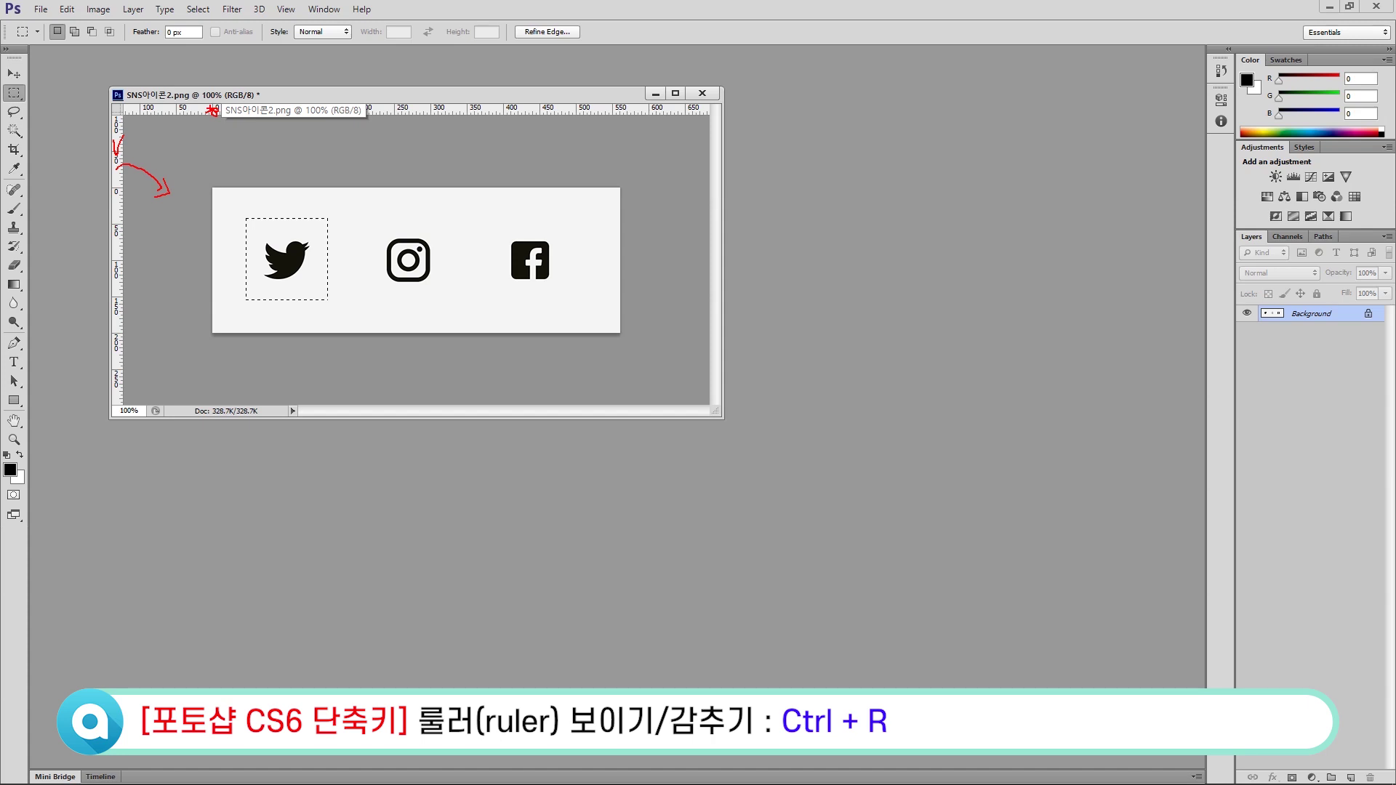
drag(214, 144, 216, 185)
drag(262, 108, 268, 215)
drag(118, 231, 246, 270)
drag(305, 111, 318, 298)
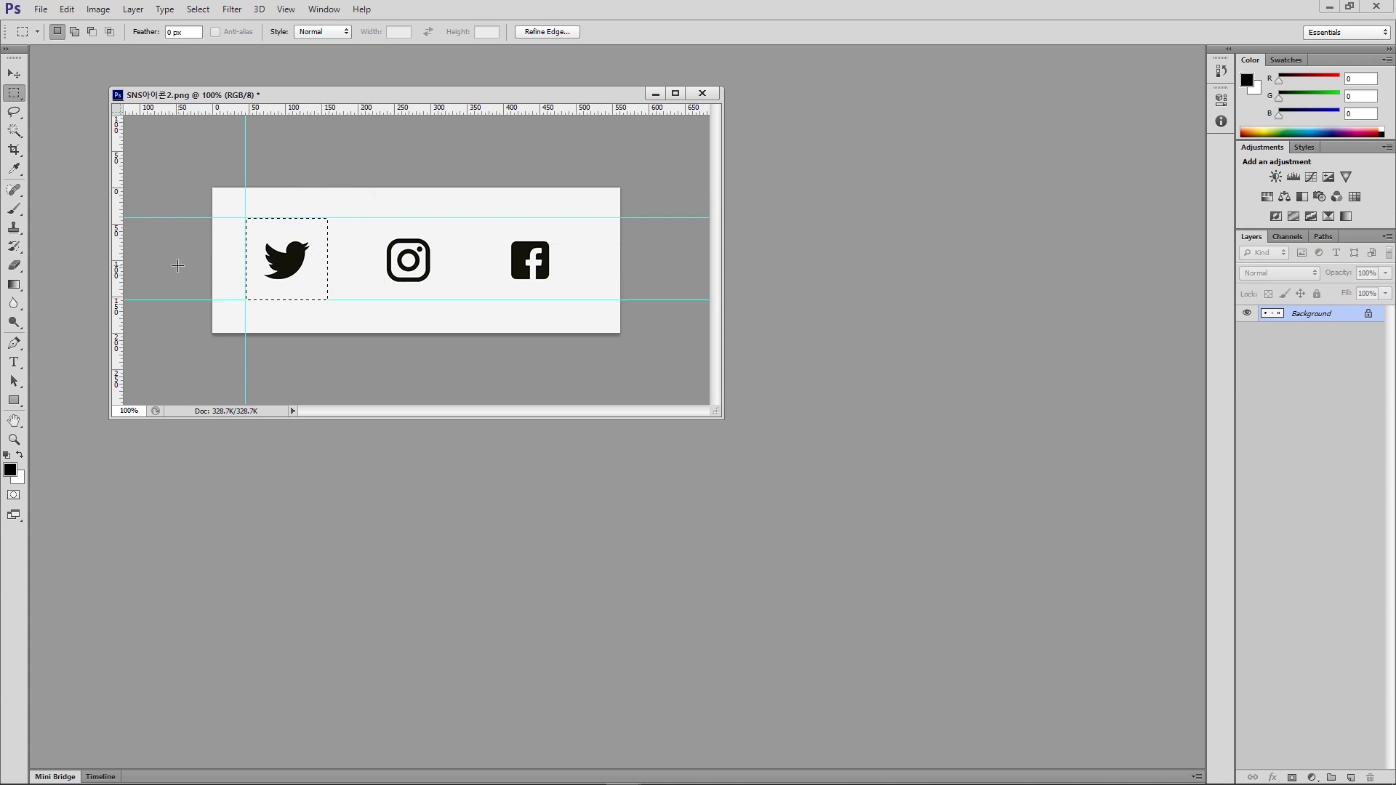
drag(118, 269, 327, 313)
click(286, 9)
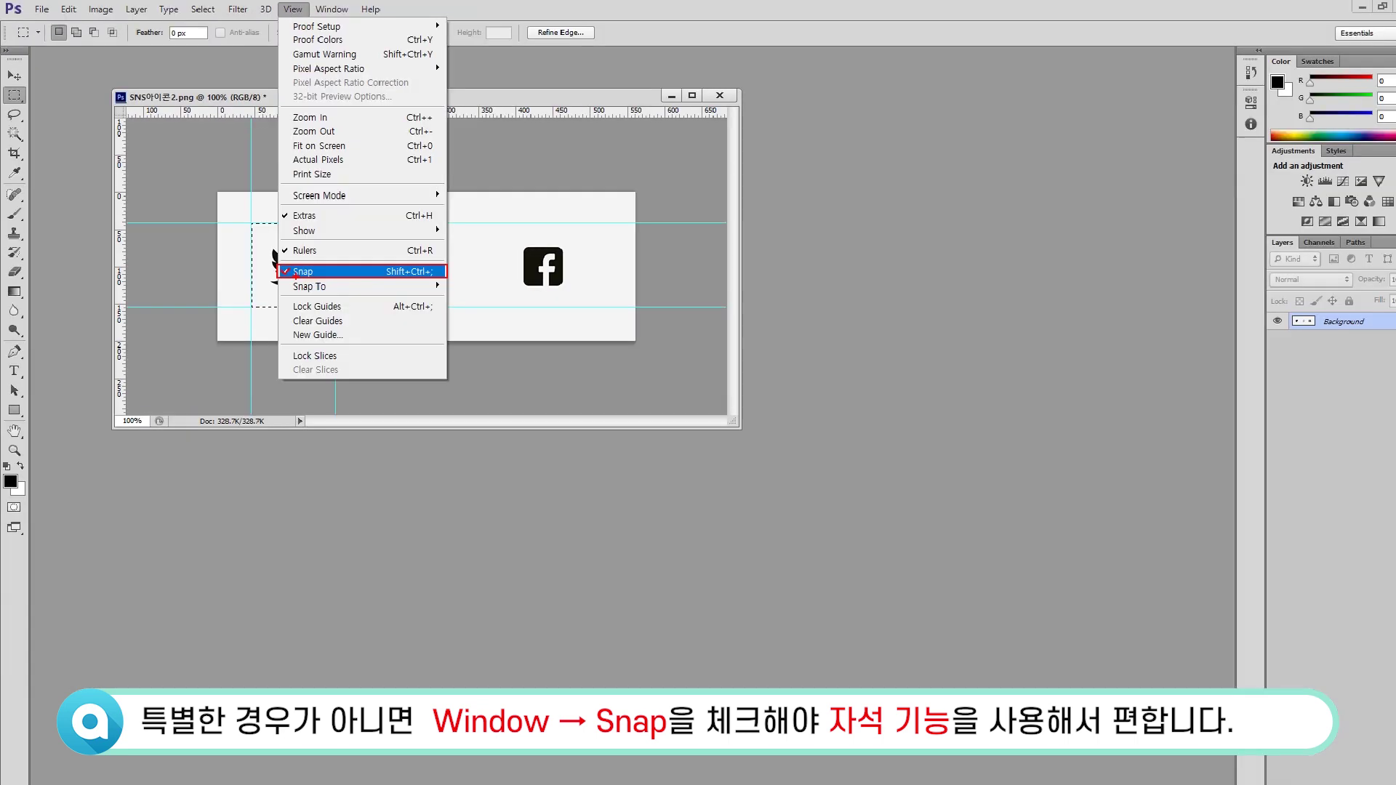
click(348, 392)
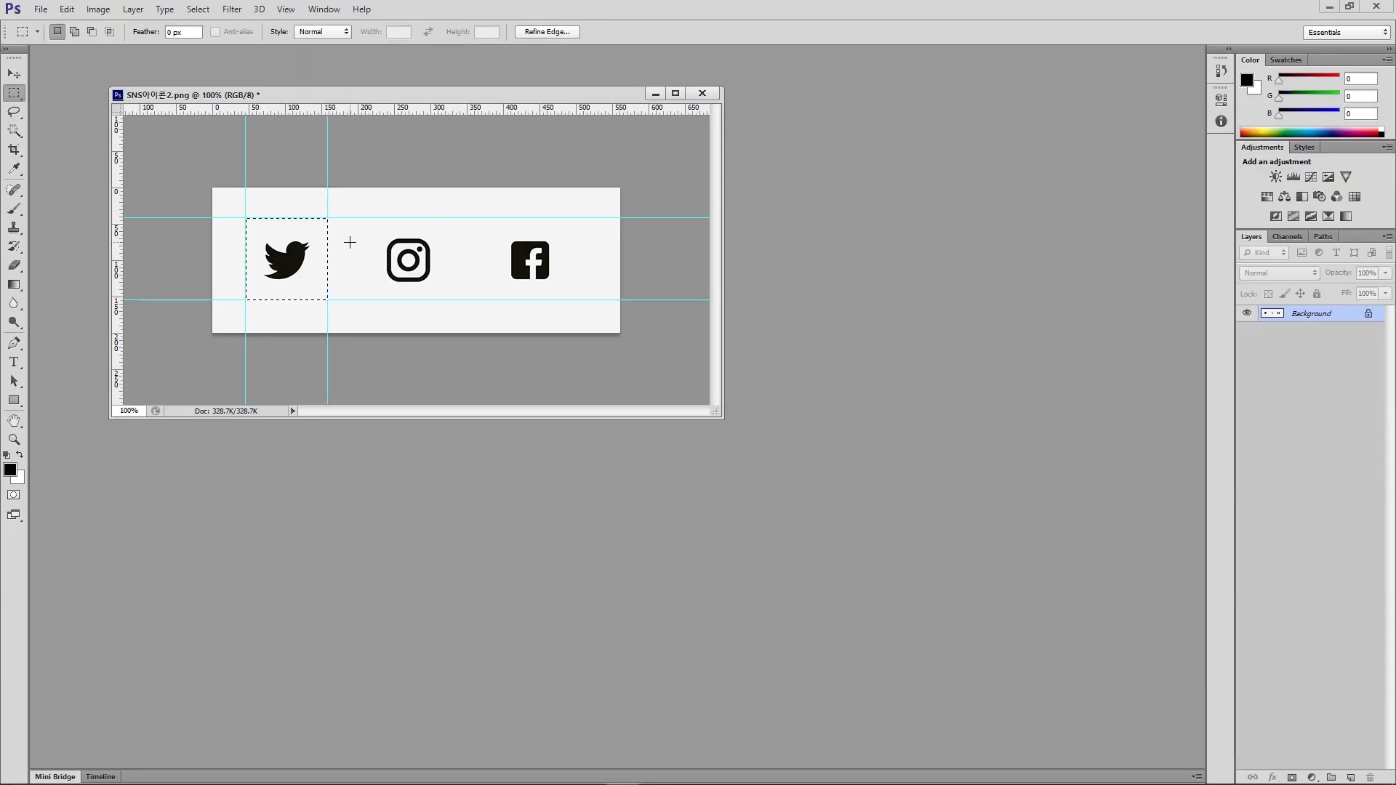
Move the square selection over the Instagram icon and place vertical guides along both of its sides
drag(279, 254, 396, 254)
drag(119, 265, 366, 270)
drag(120, 280, 449, 291)
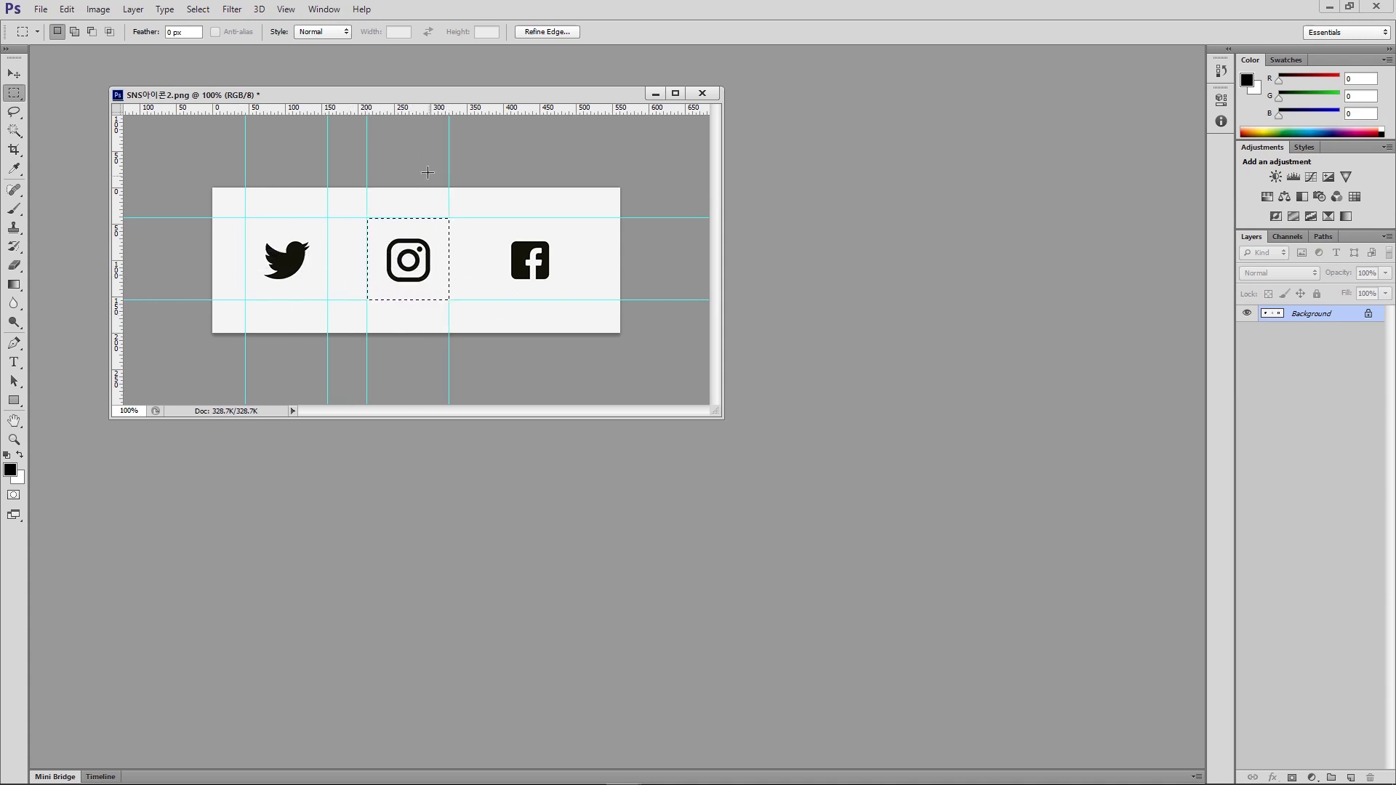
Move the square selection over the Facebook icon, place vertical guides along both sides, and deselect
drag(405, 254, 527, 254)
drag(118, 315, 573, 359)
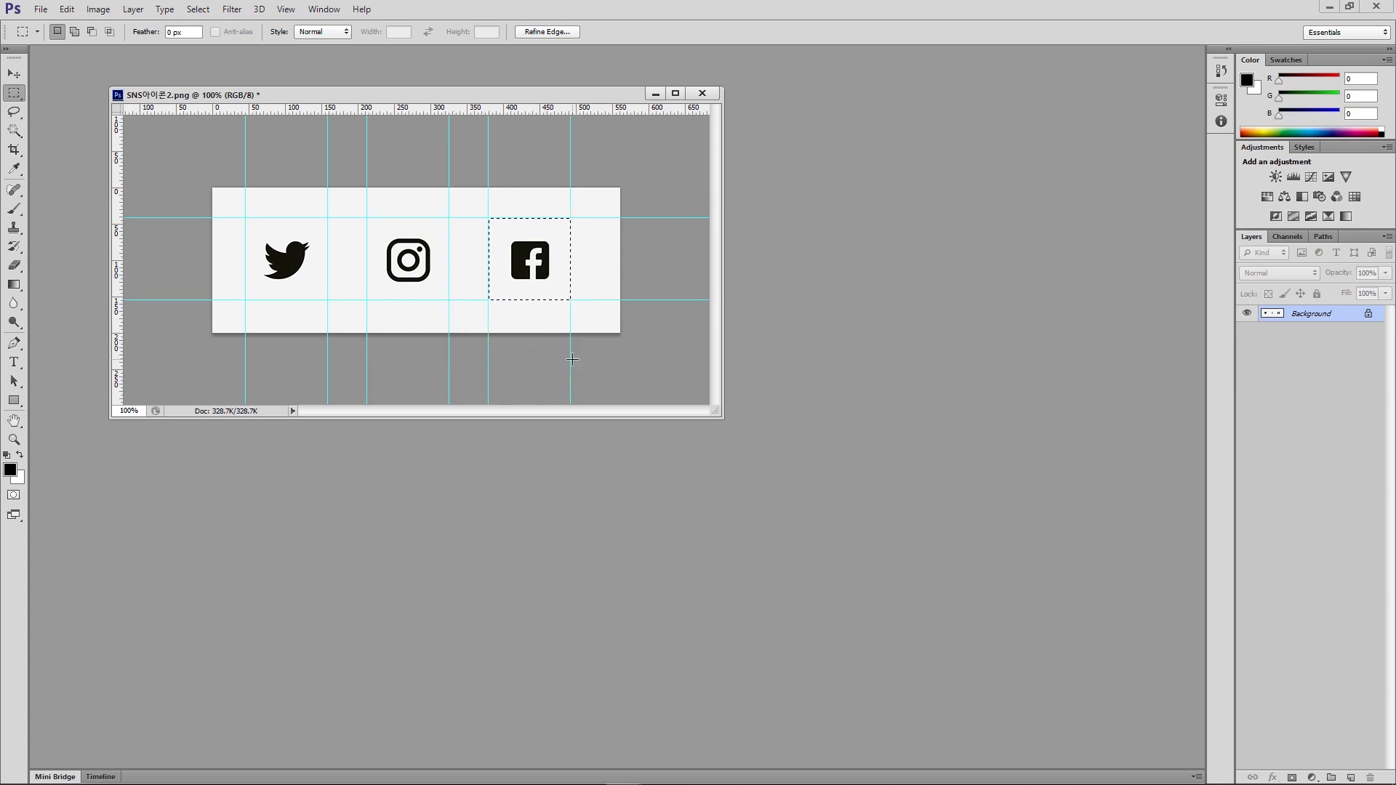
key(ctrl+d)
Try cropping the image to the outermost guides around the three icons with the Crop tool
drag(246, 216, 581, 305)
key(ctrl+d)
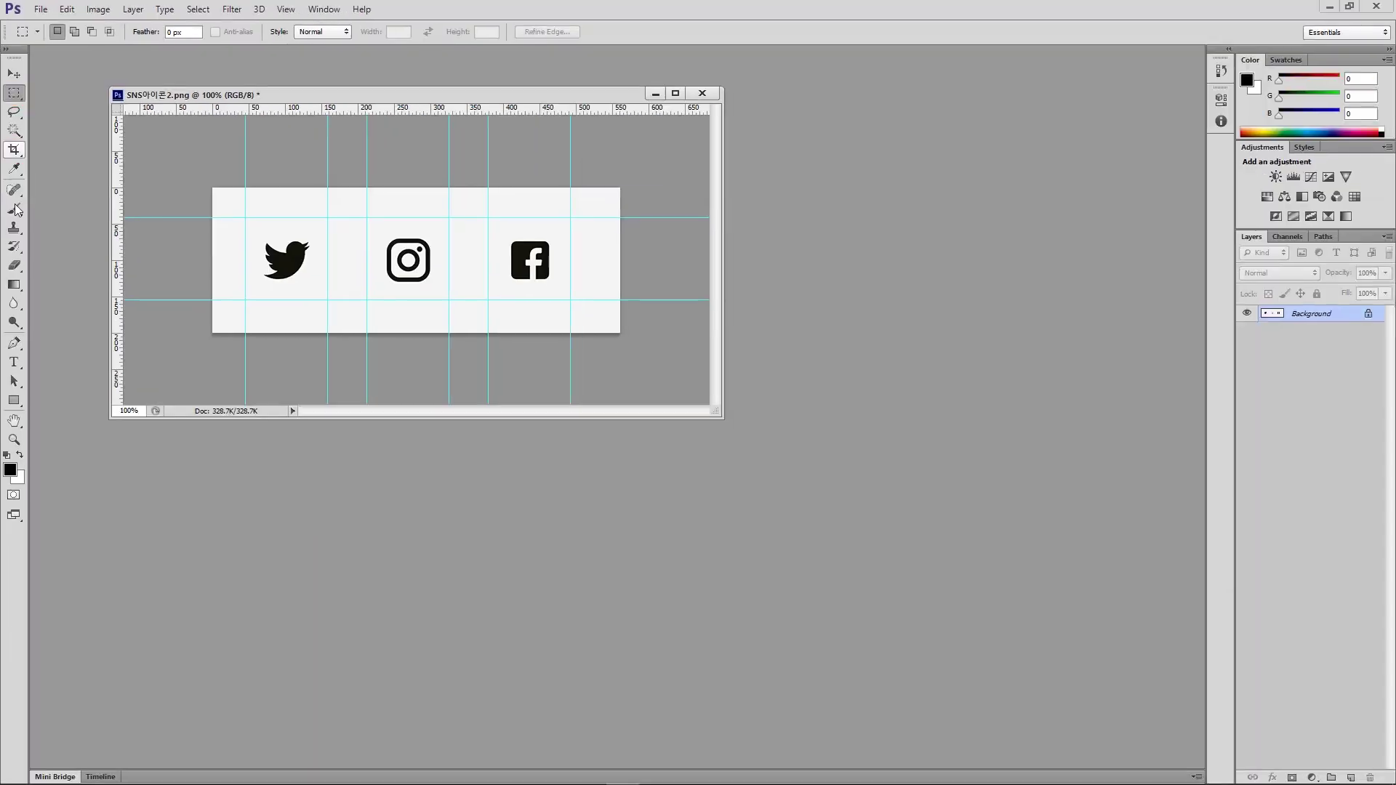
click(27, 287)
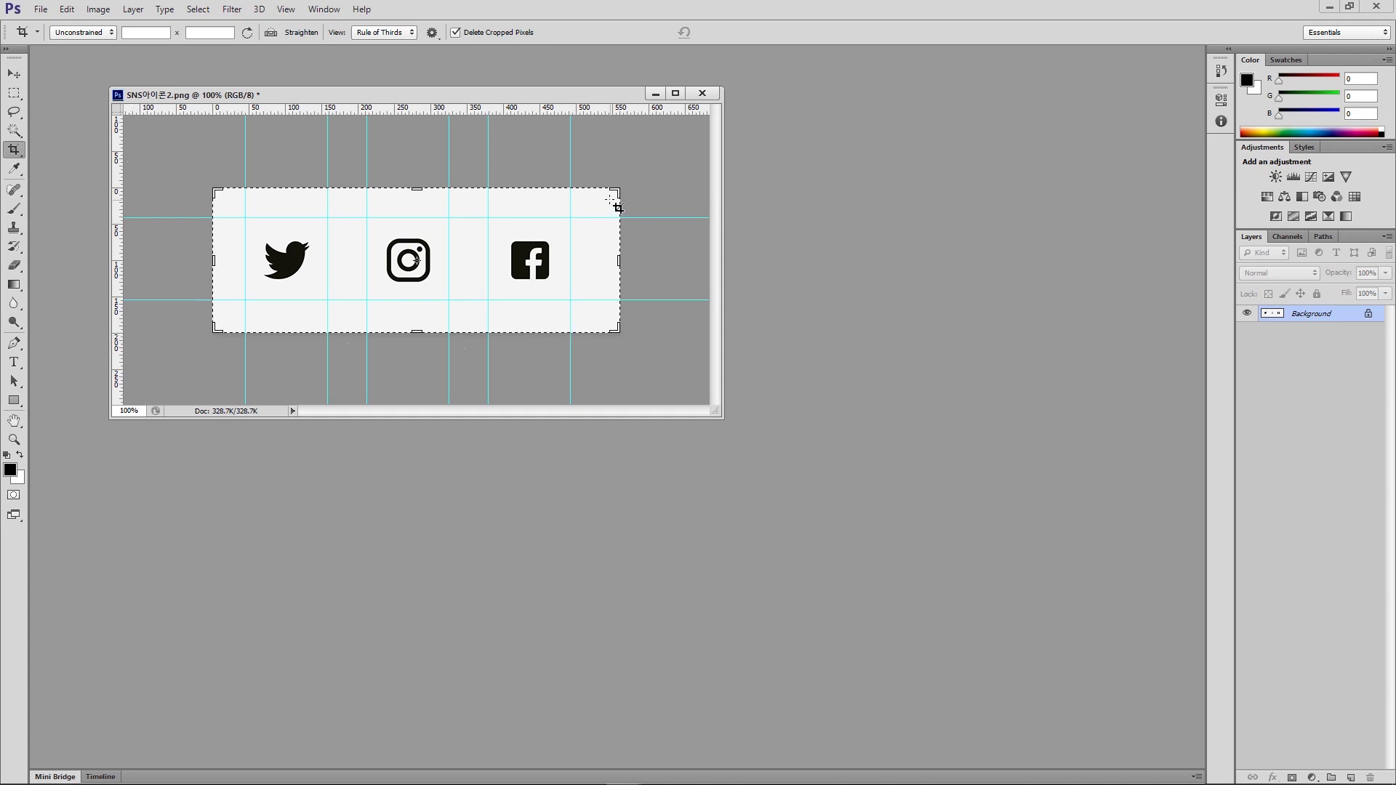
drag(215, 190, 230, 204)
drag(229, 205, 230, 204)
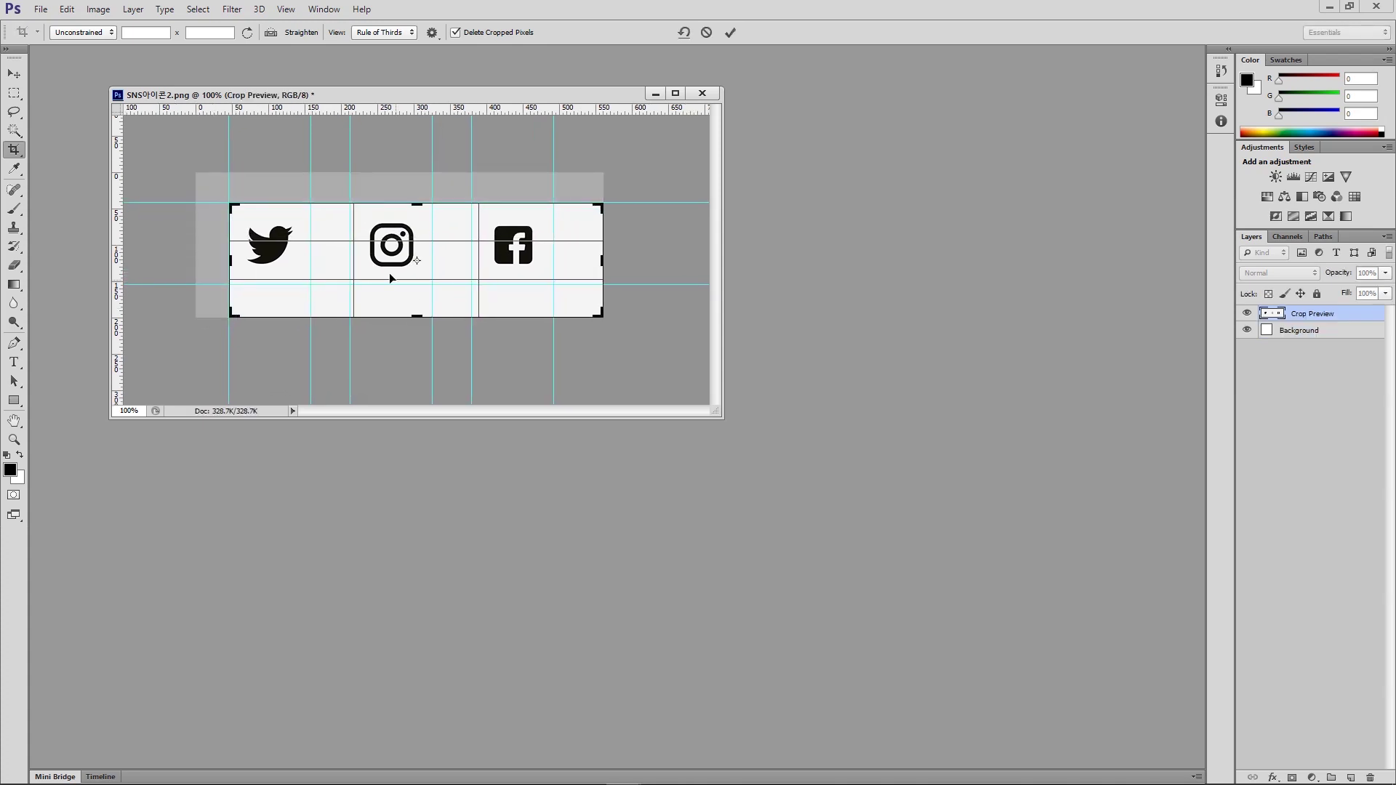
drag(601, 315, 573, 301)
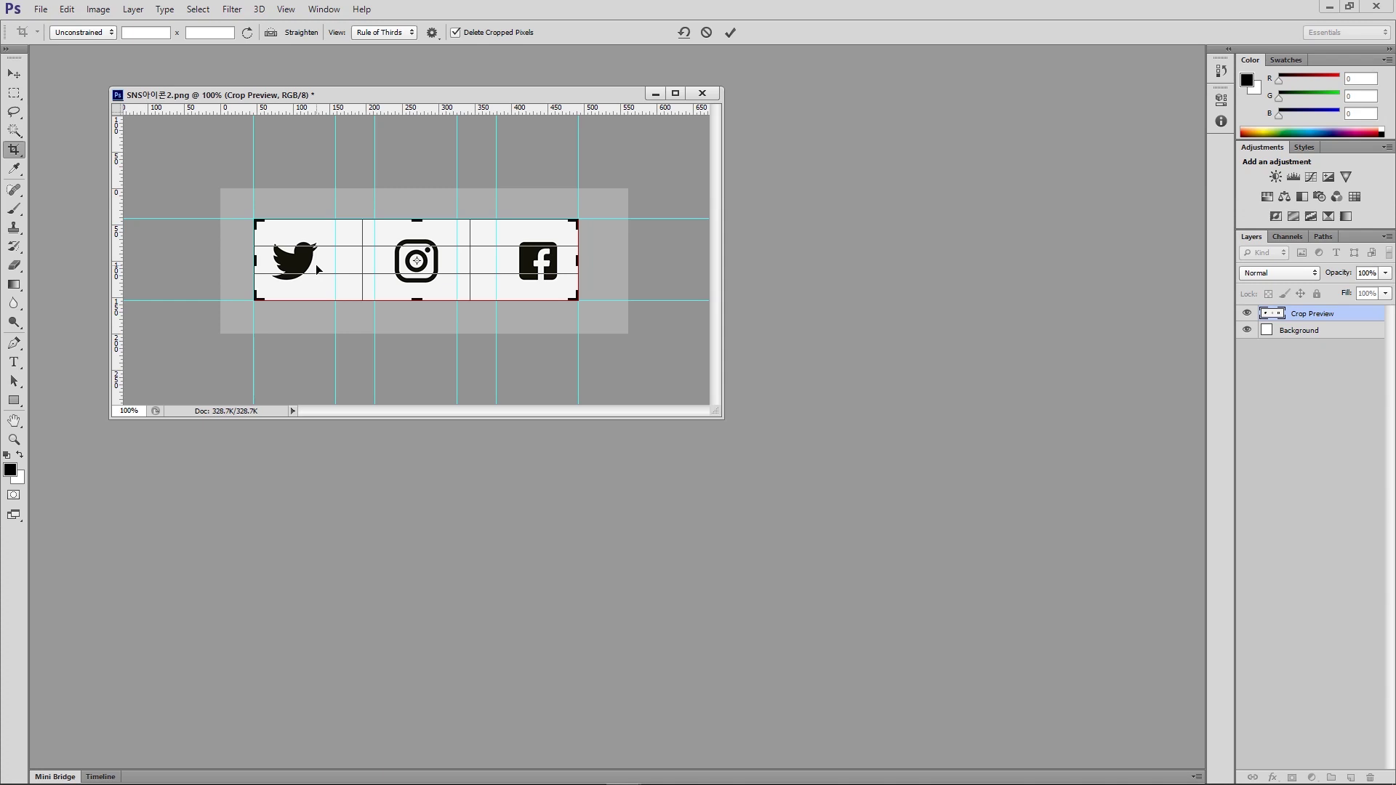
key(Return)
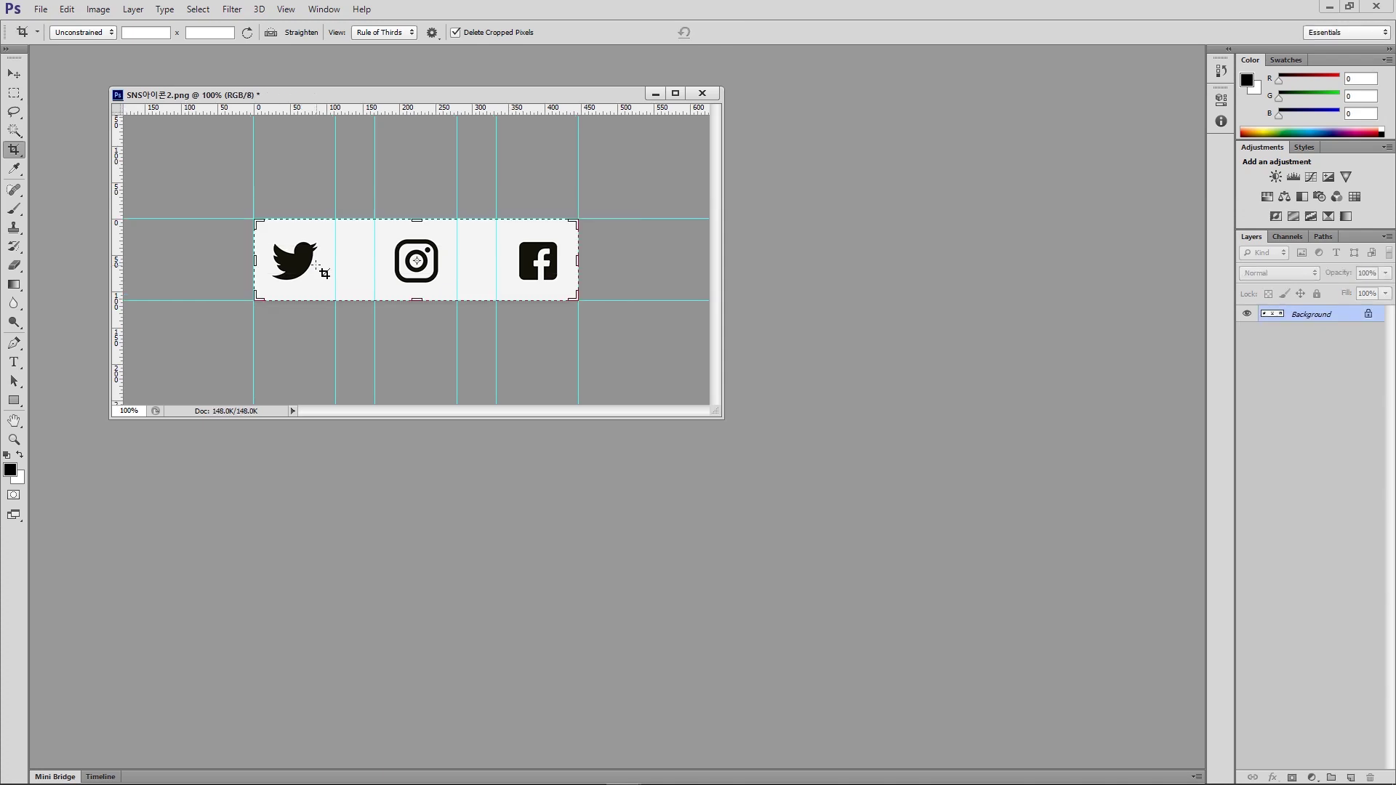
Select the rectangle bounded by the outermost guides around all three icons, crop the image to that selection, and deselect
click(14, 94)
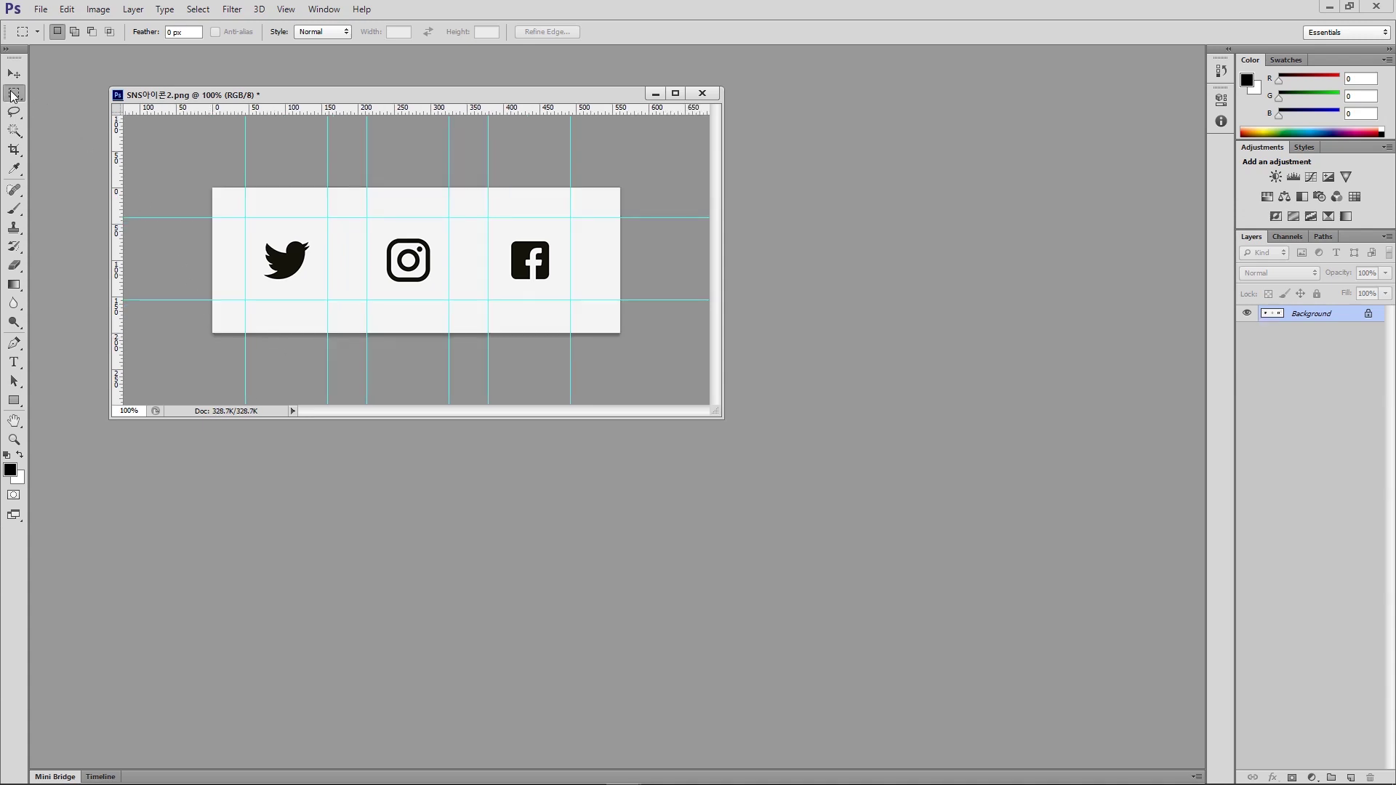
drag(245, 218, 569, 303)
click(569, 303)
click(434, 315)
drag(247, 219, 570, 299)
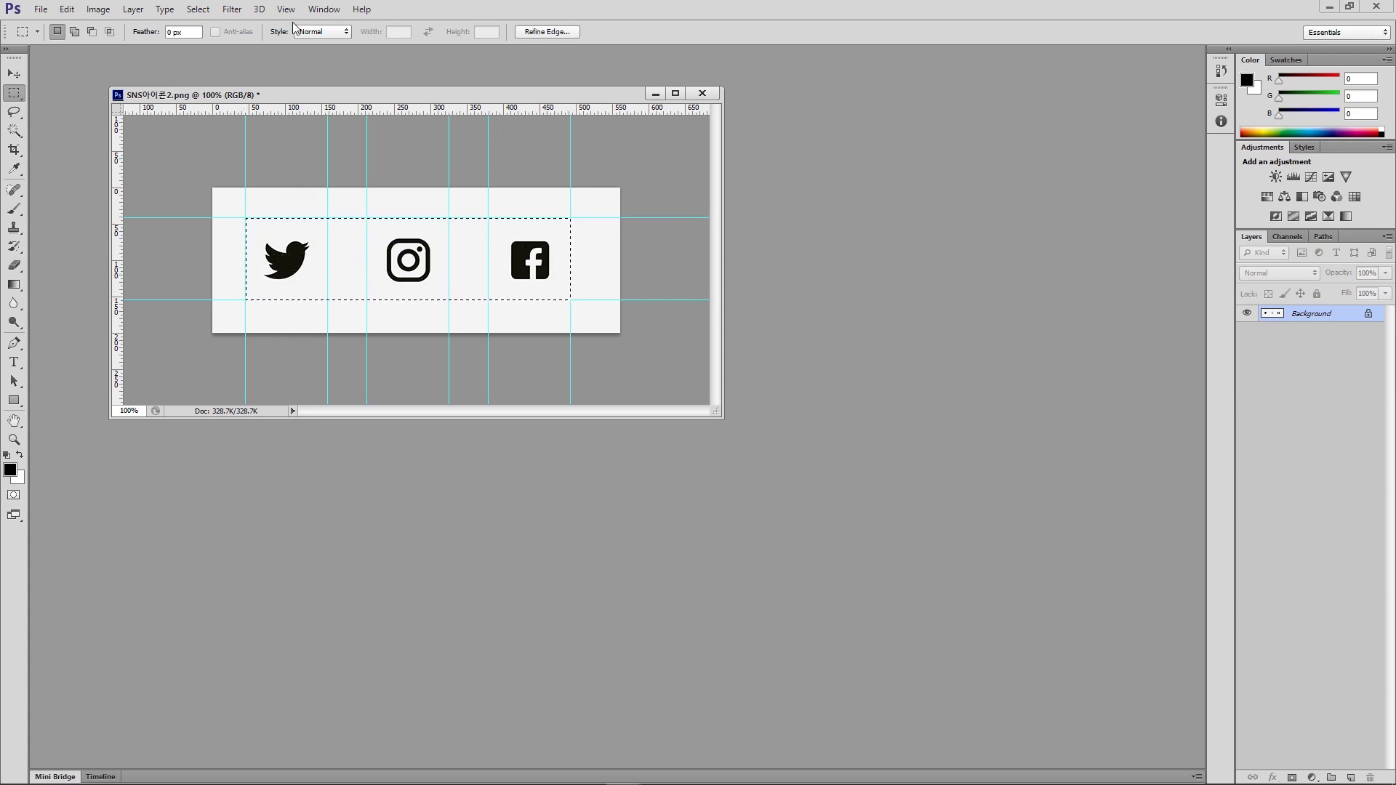
click(285, 9)
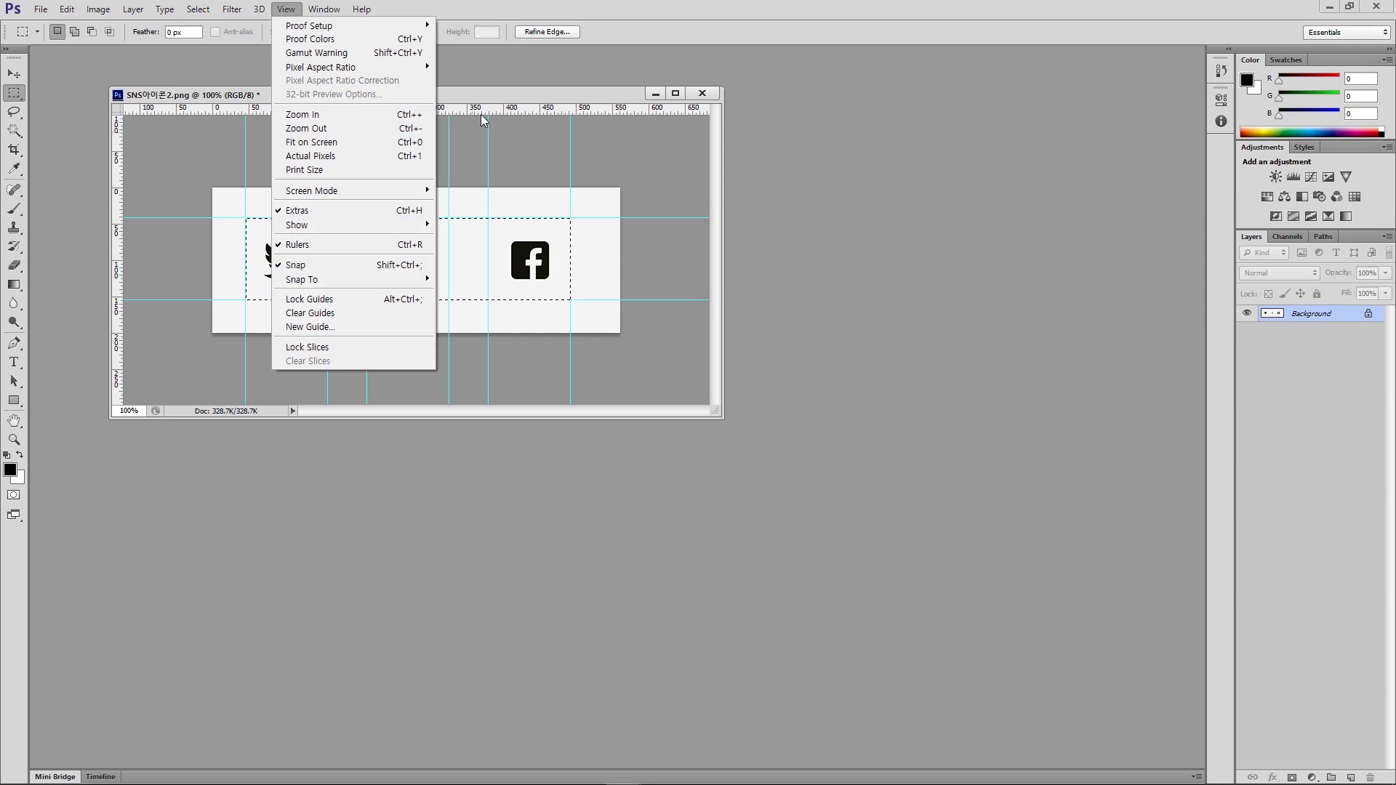
click(487, 93)
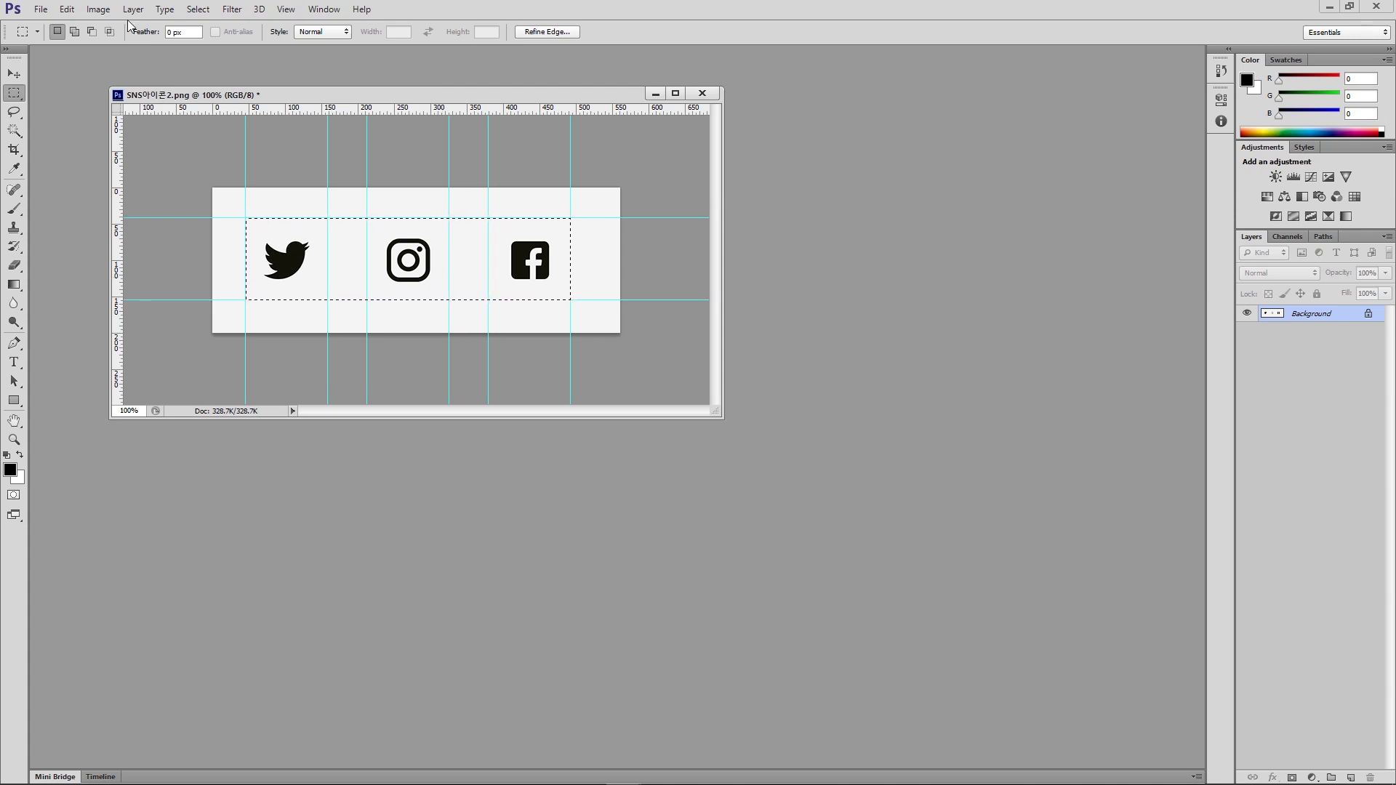
click(97, 9)
click(107, 155)
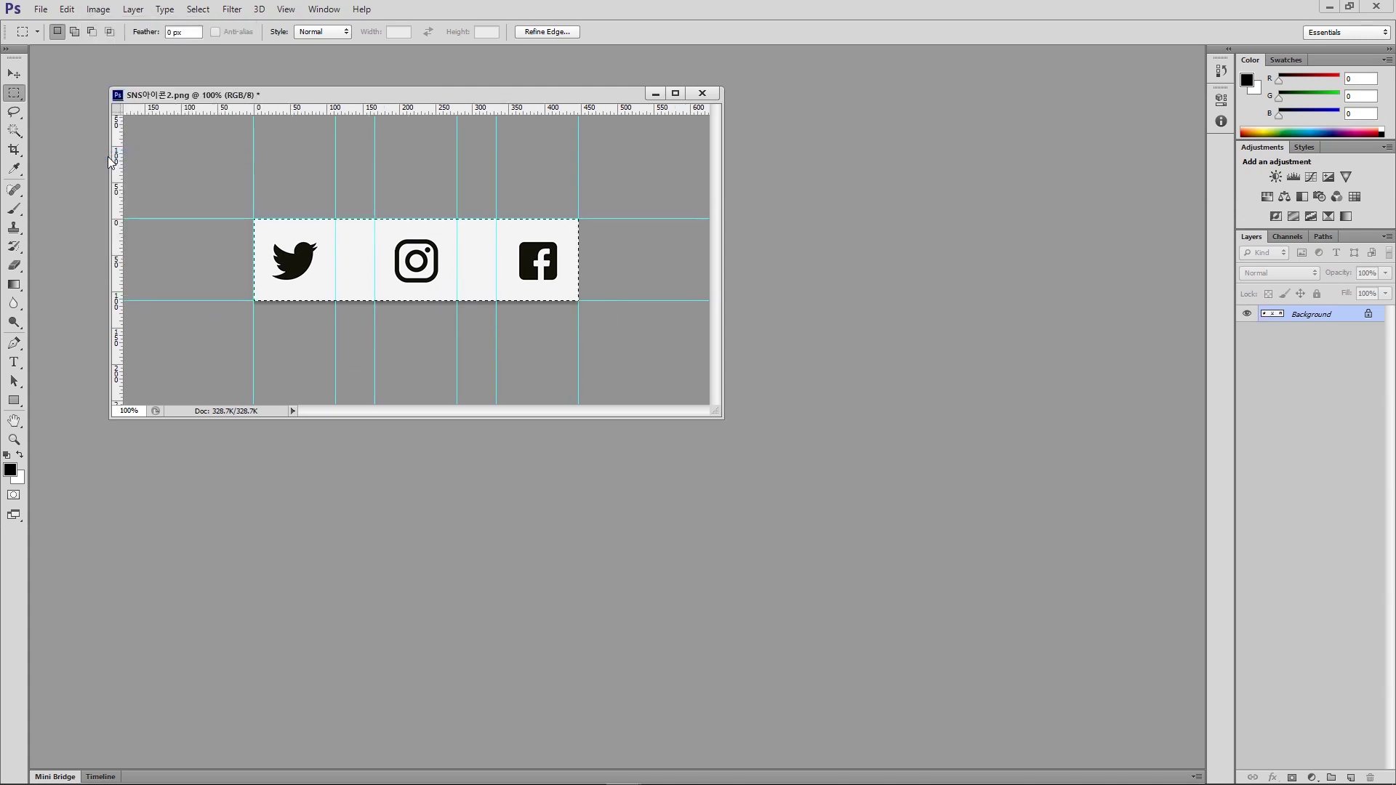
key(ctrl+d)
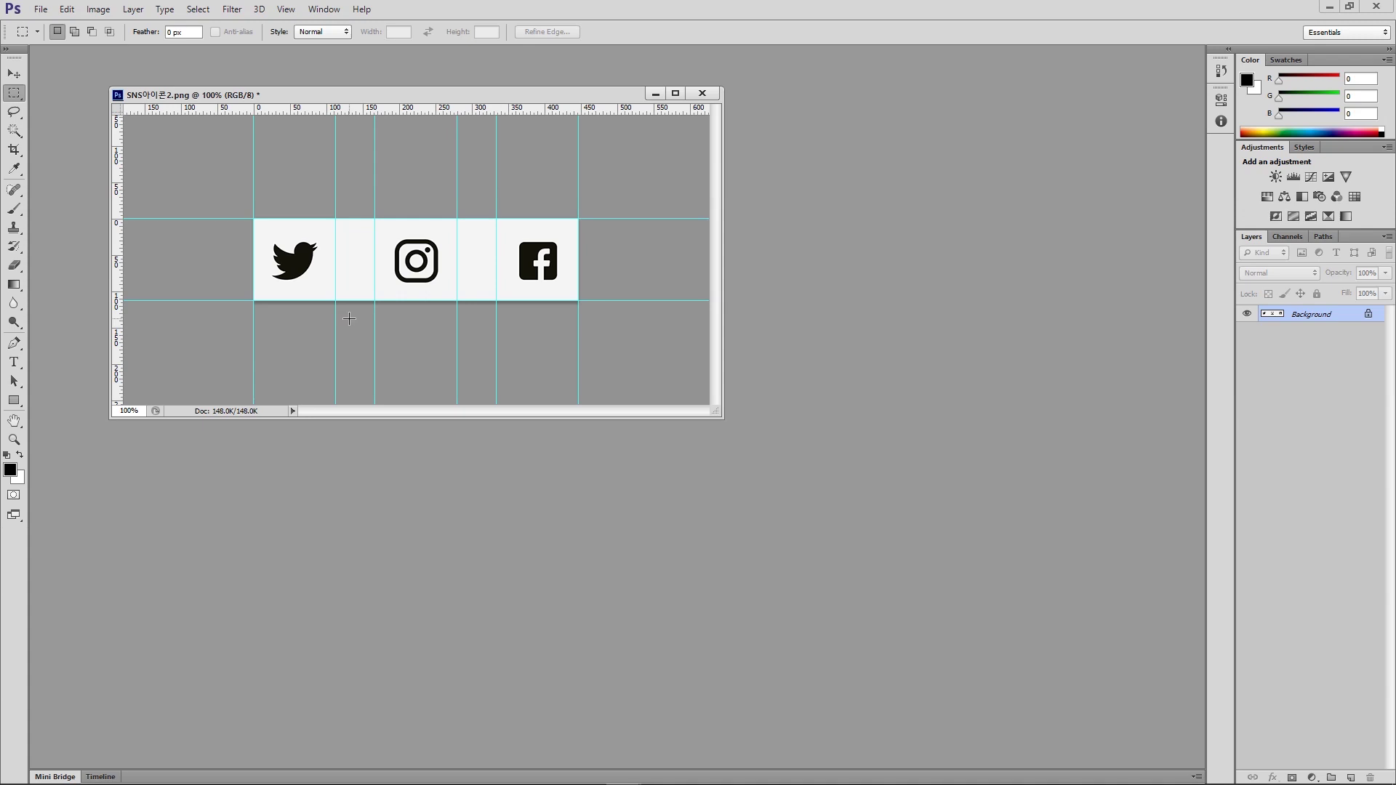
click(14, 149)
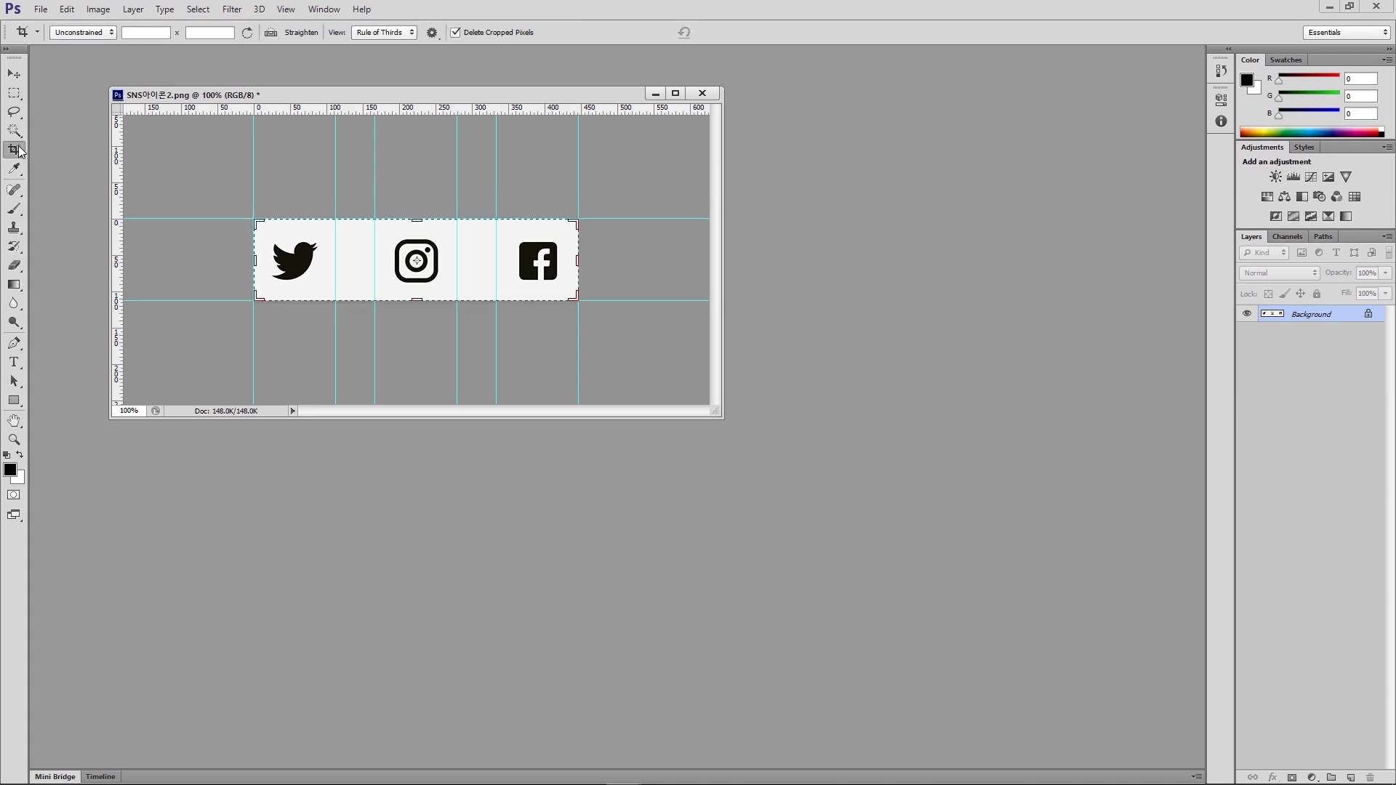
click(14, 93)
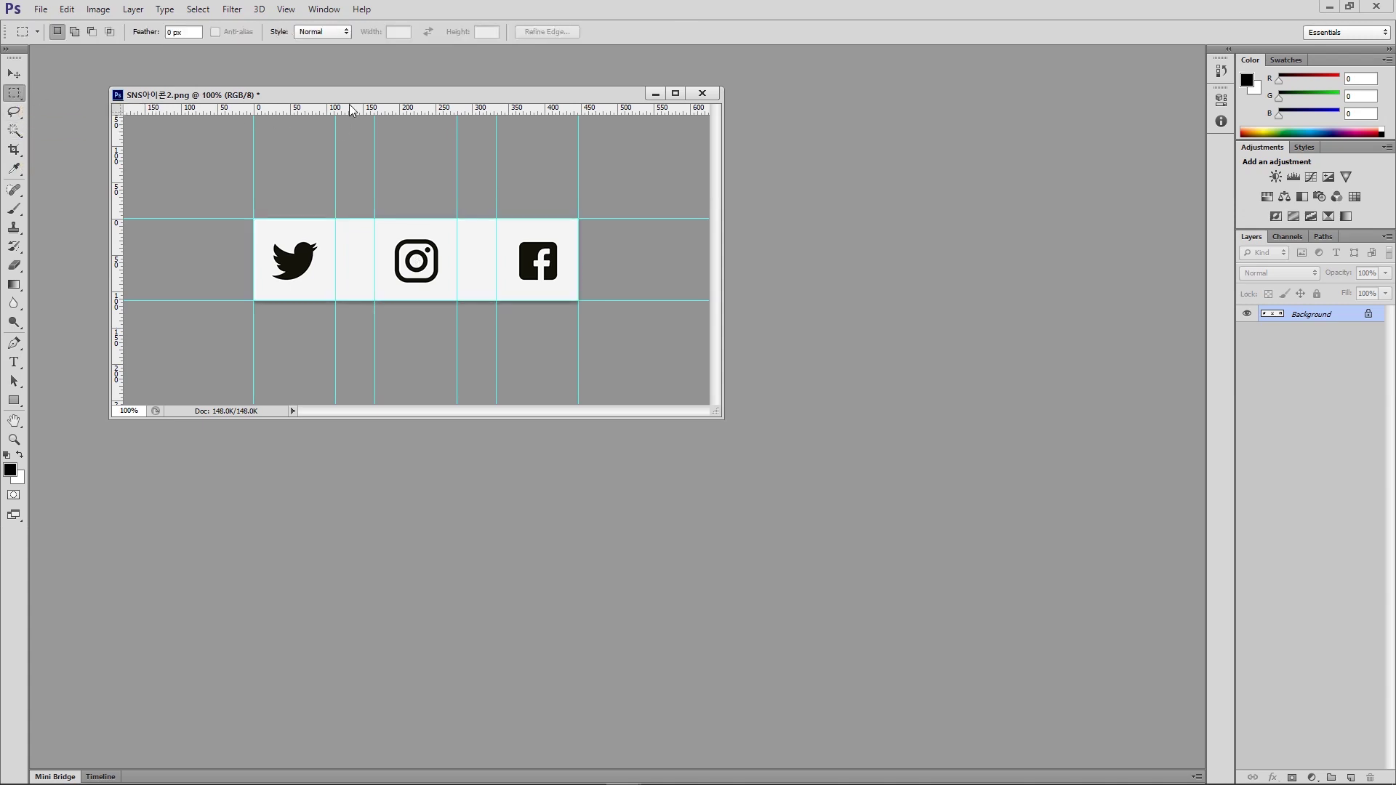
drag(349, 93, 367, 104)
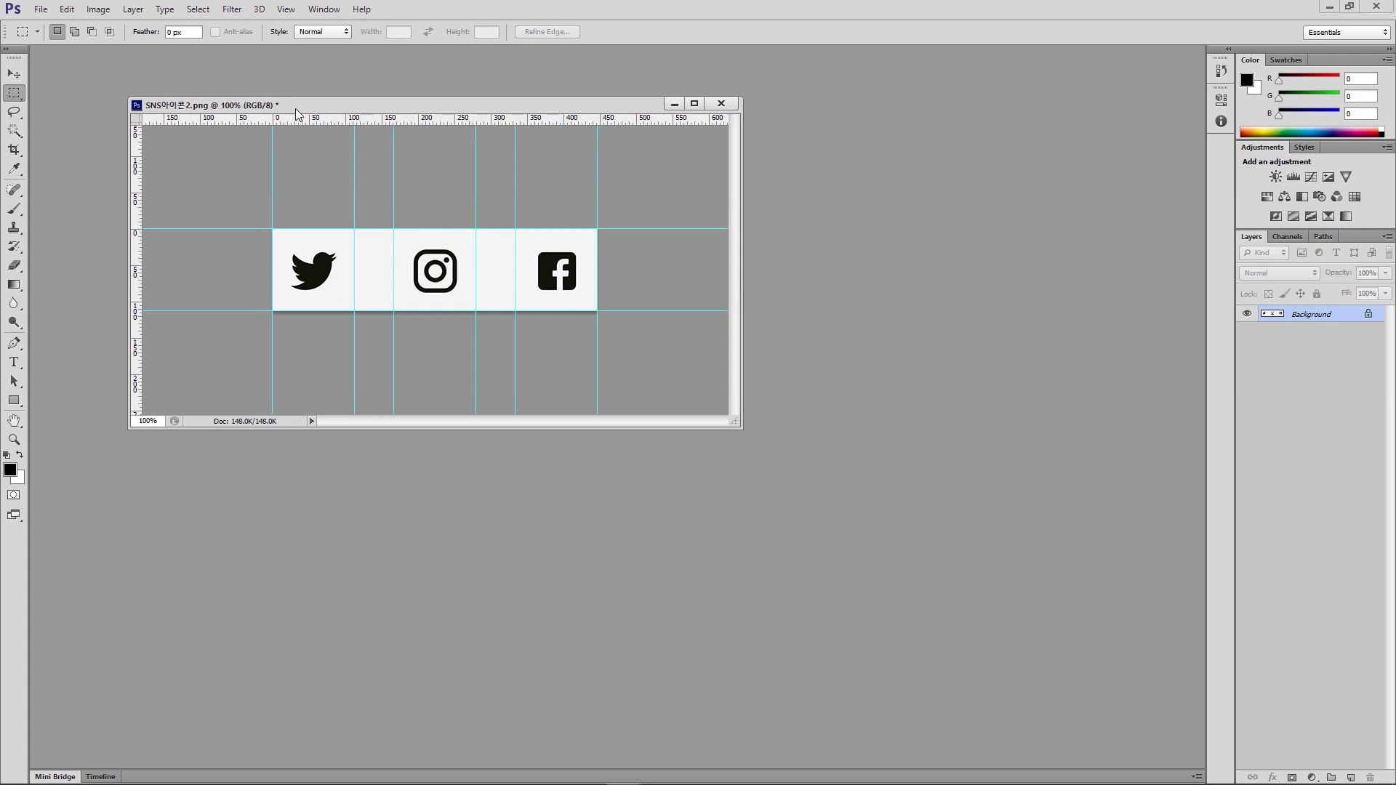
drag(290, 105, 277, 103)
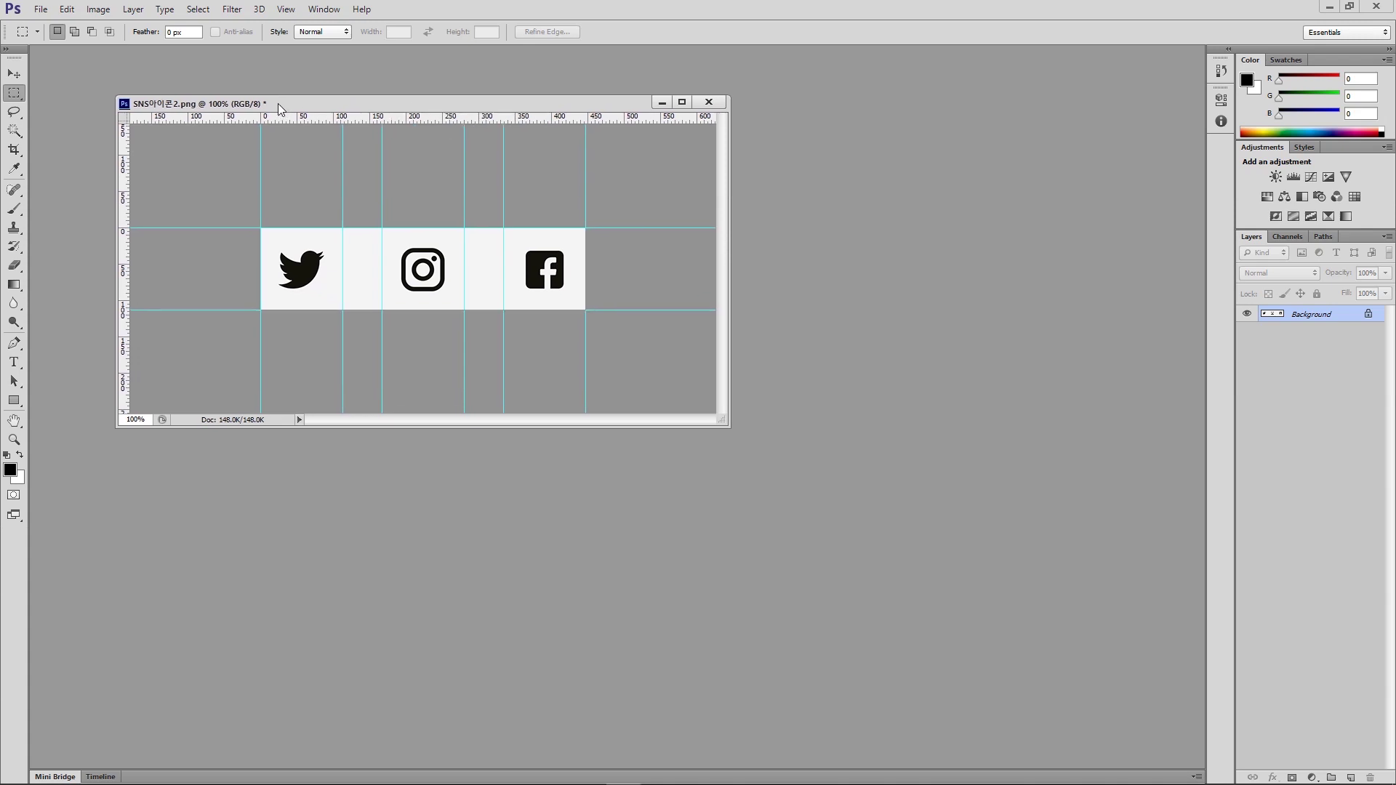
click(102, 9)
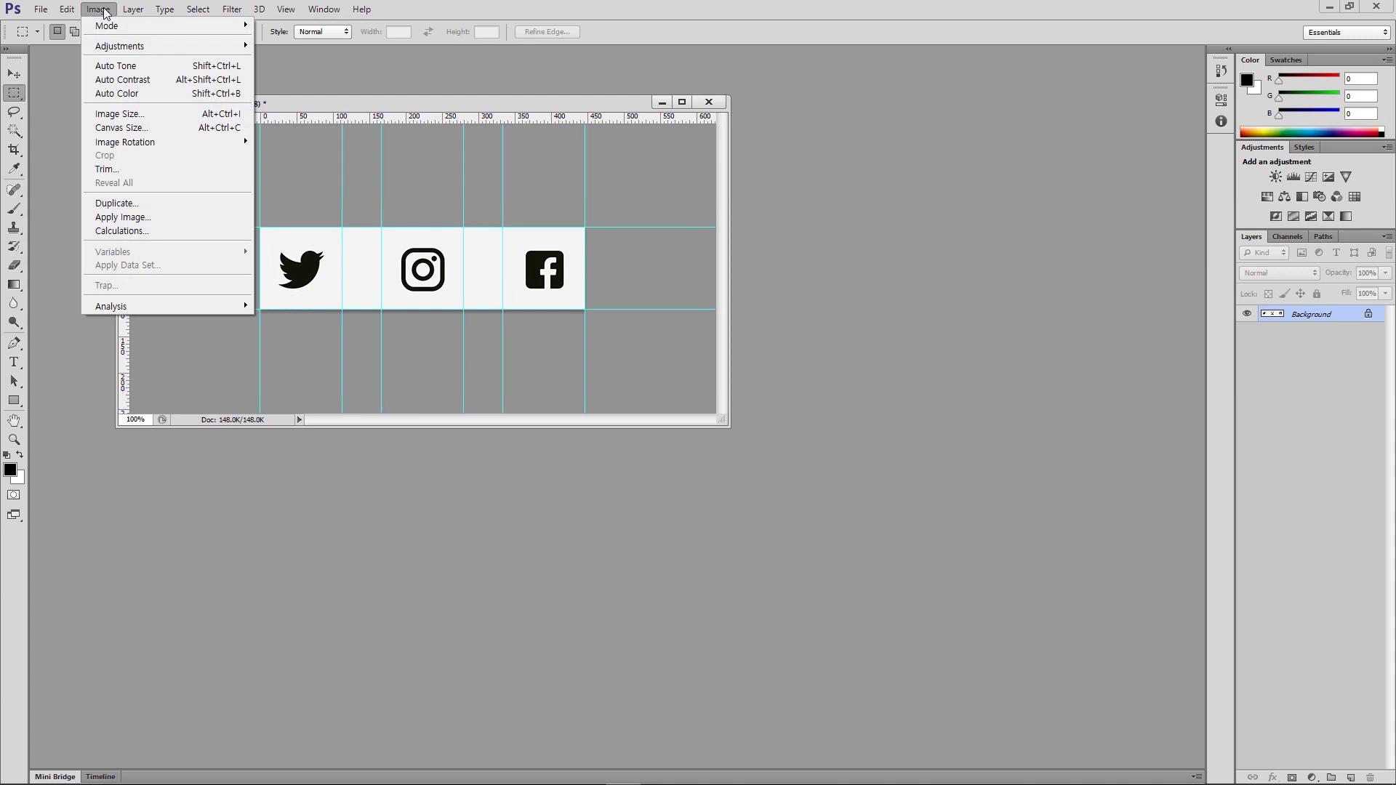
click(324, 59)
drag(270, 103, 289, 112)
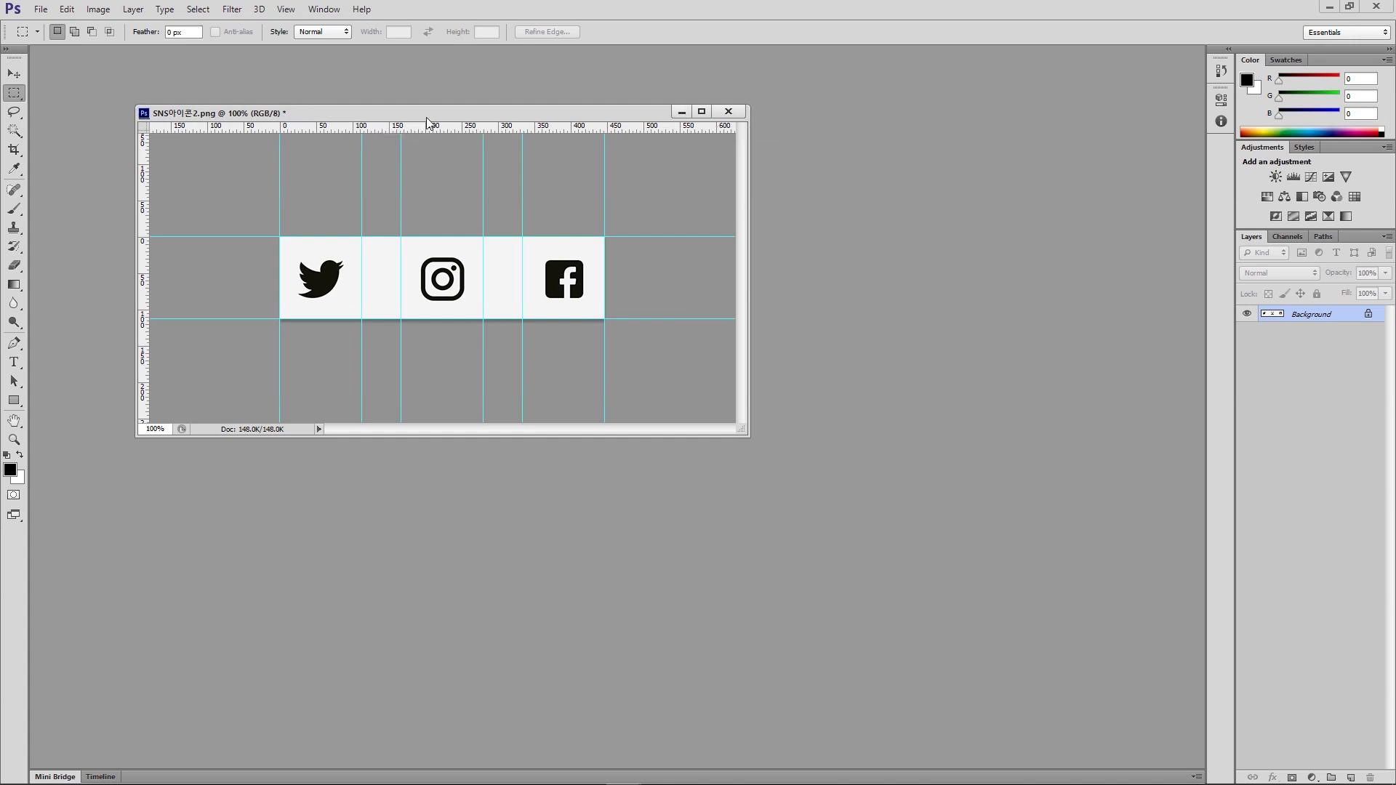
Resize the icon strip image to a height of 70 pixels with Constrain Proportions enabled
right_click(287, 114)
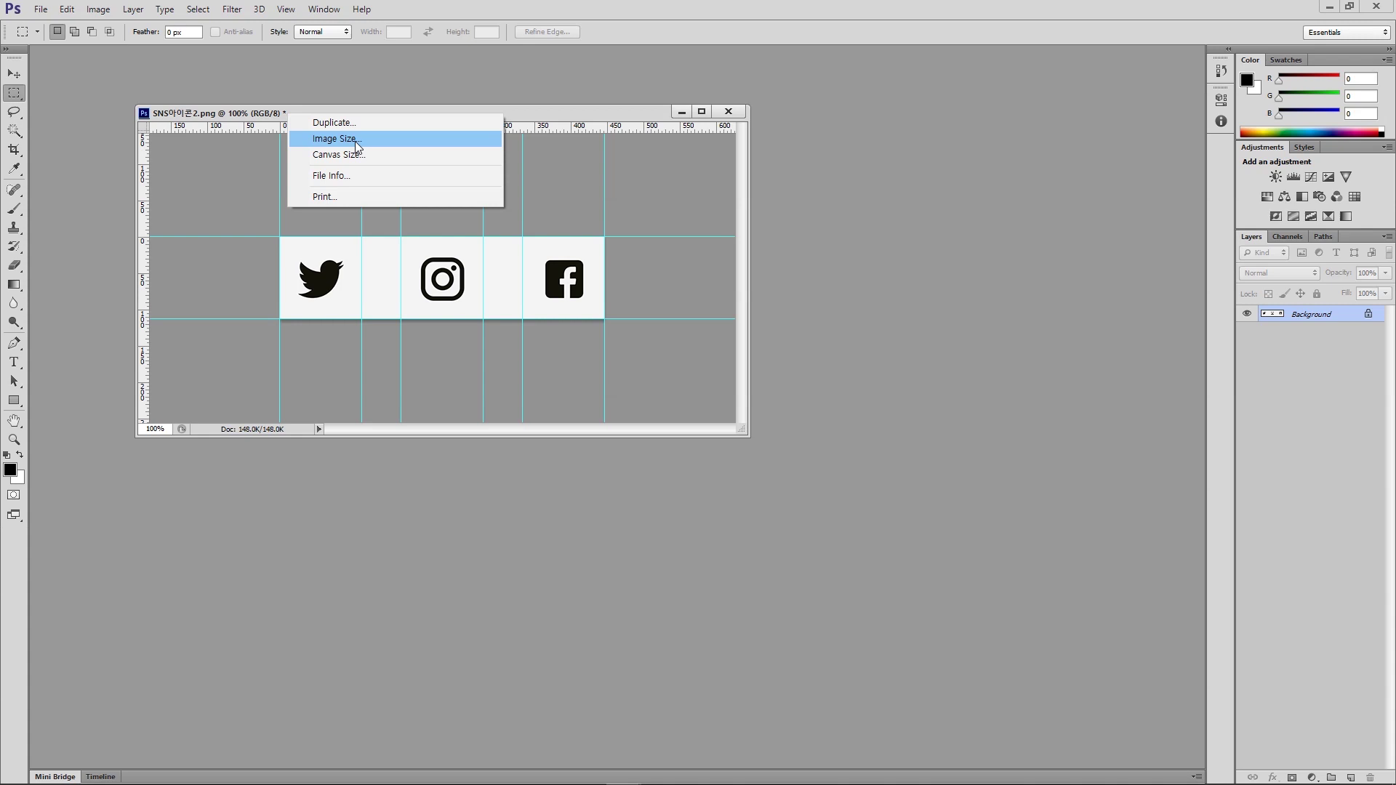
click(355, 141)
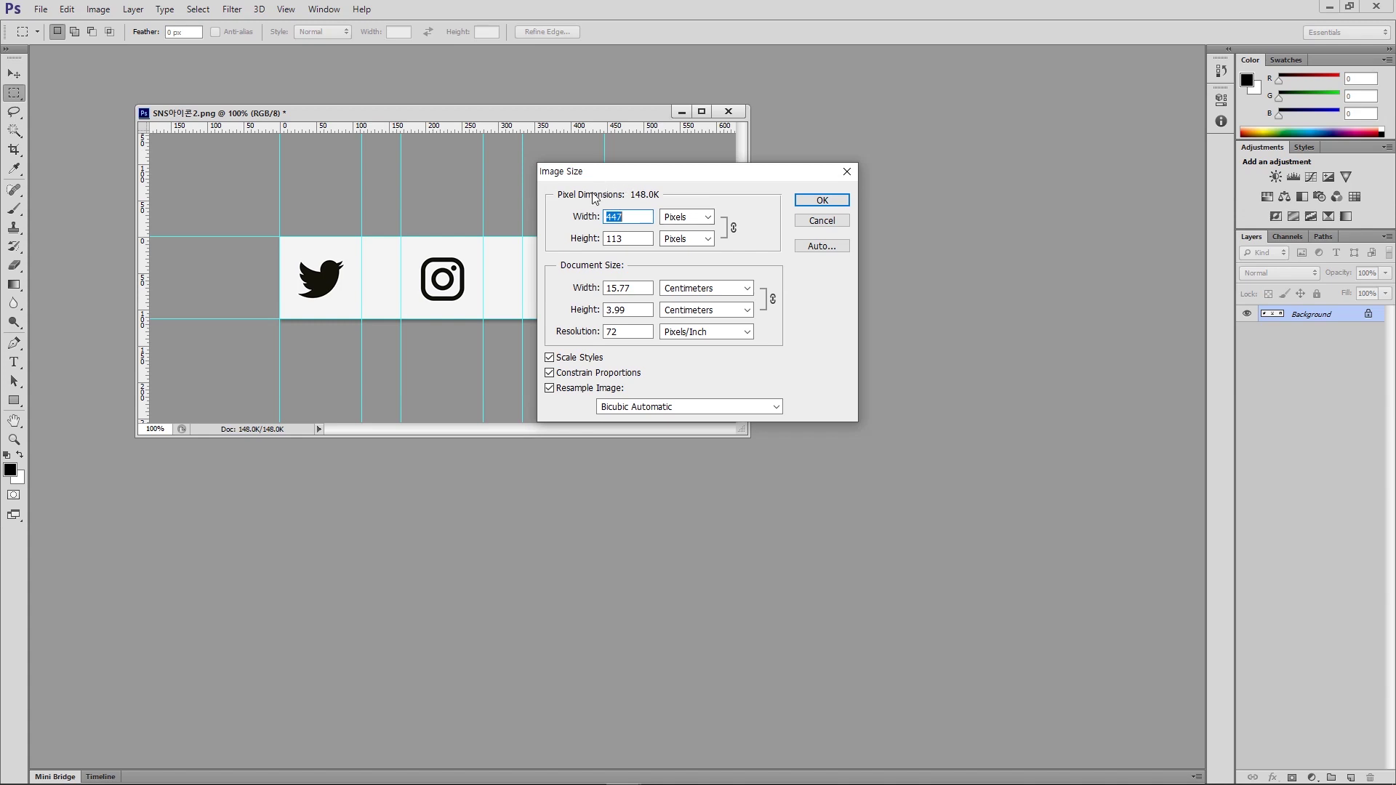
double_click(618, 238)
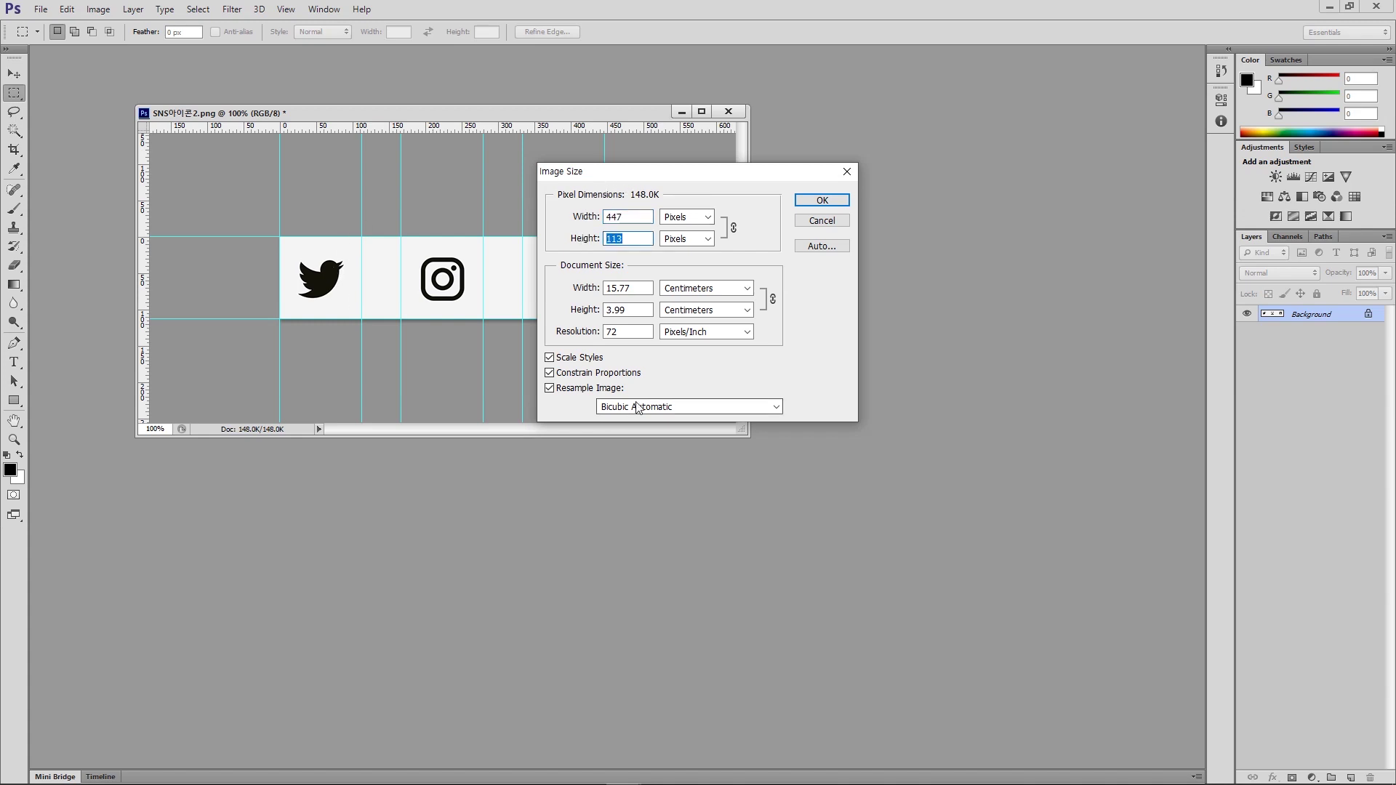
text(70)
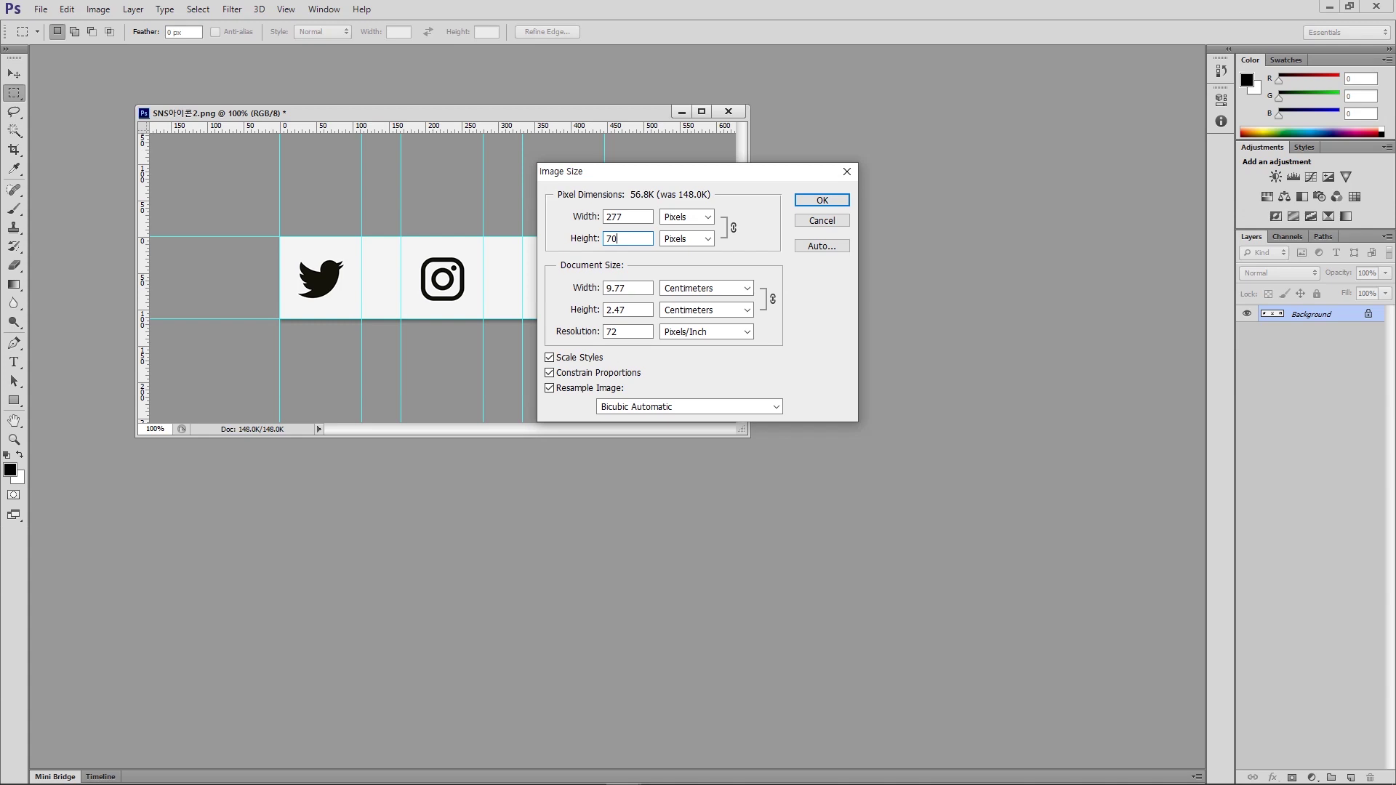
key(Tab)
key(shift+Tab)
click(586, 377)
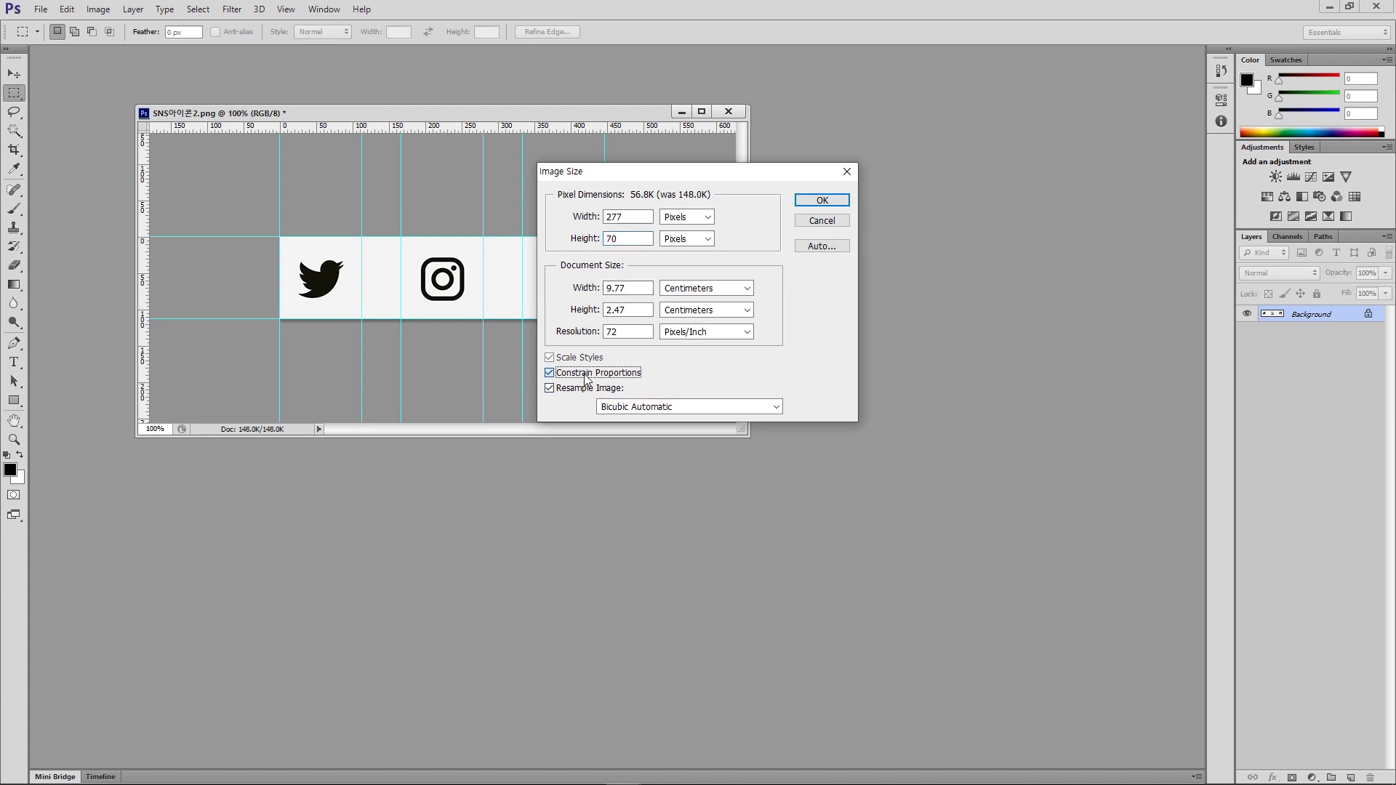
click(586, 378)
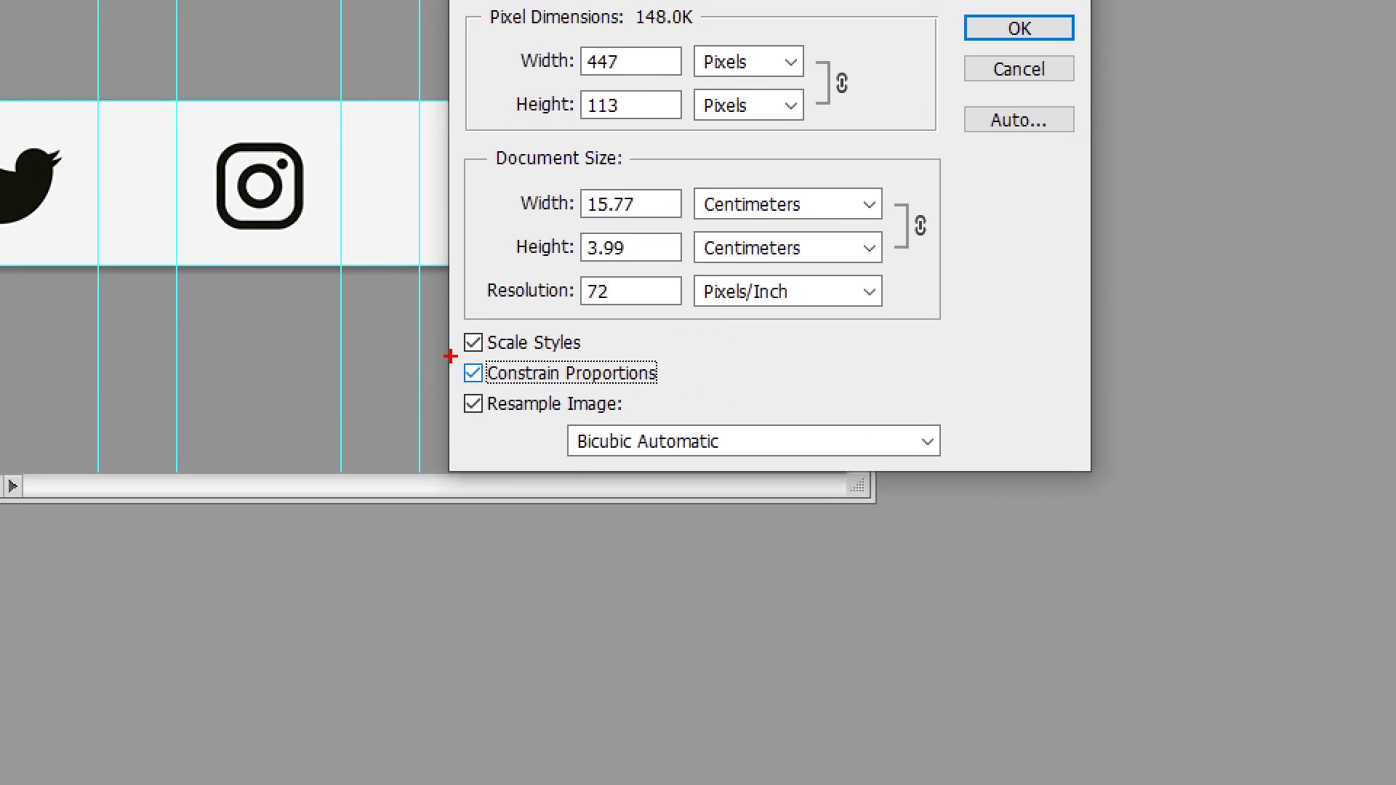
drag(456, 356, 670, 388)
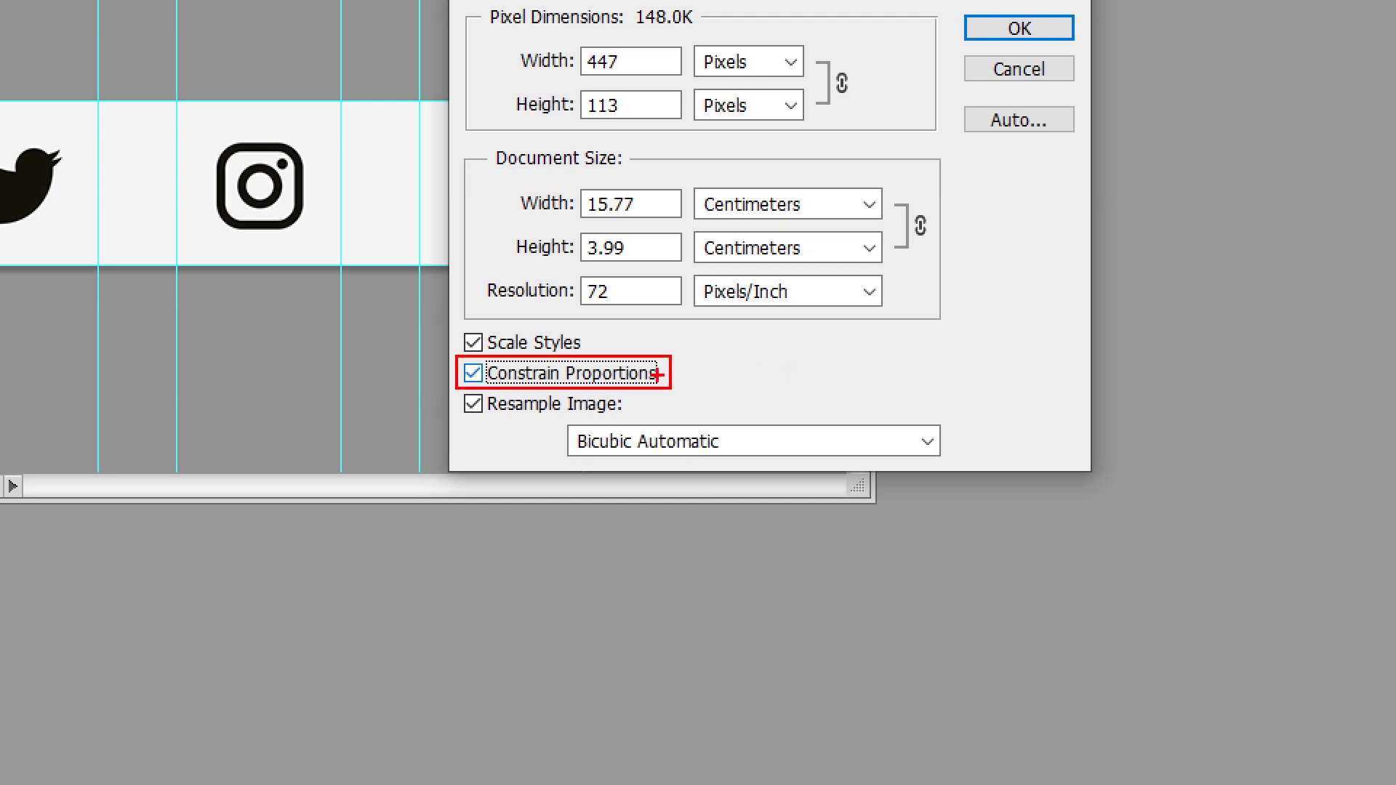
key(Escape)
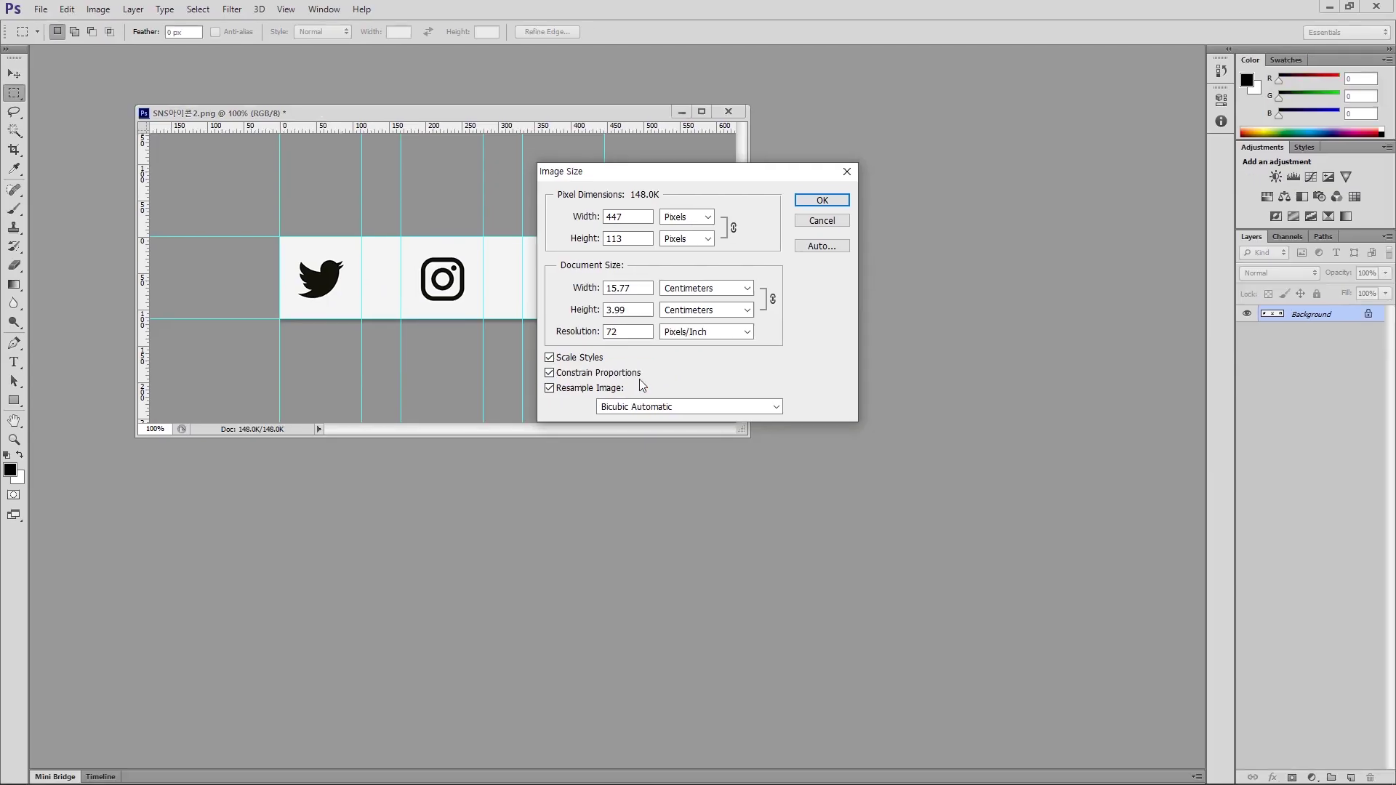
double_click(627, 239)
text(70)
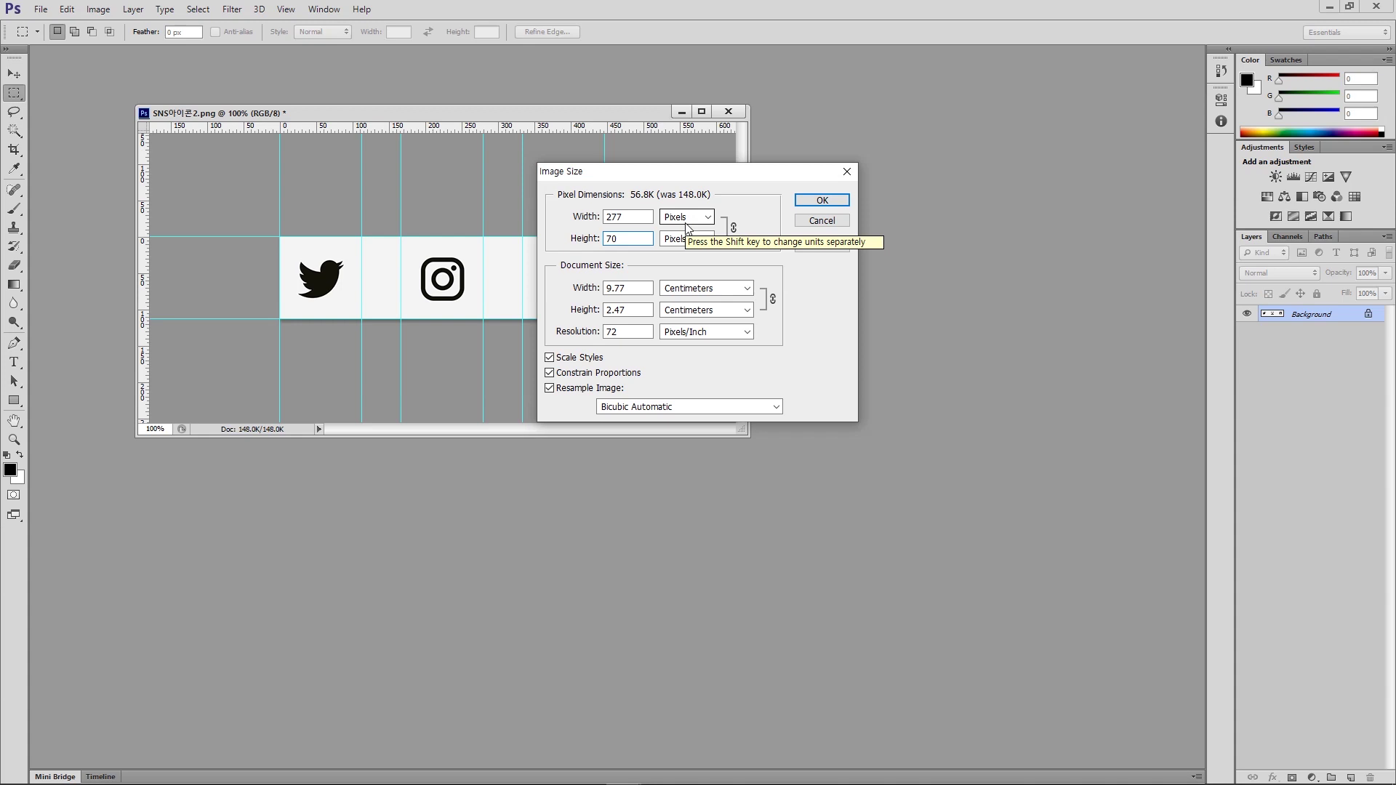
click(815, 203)
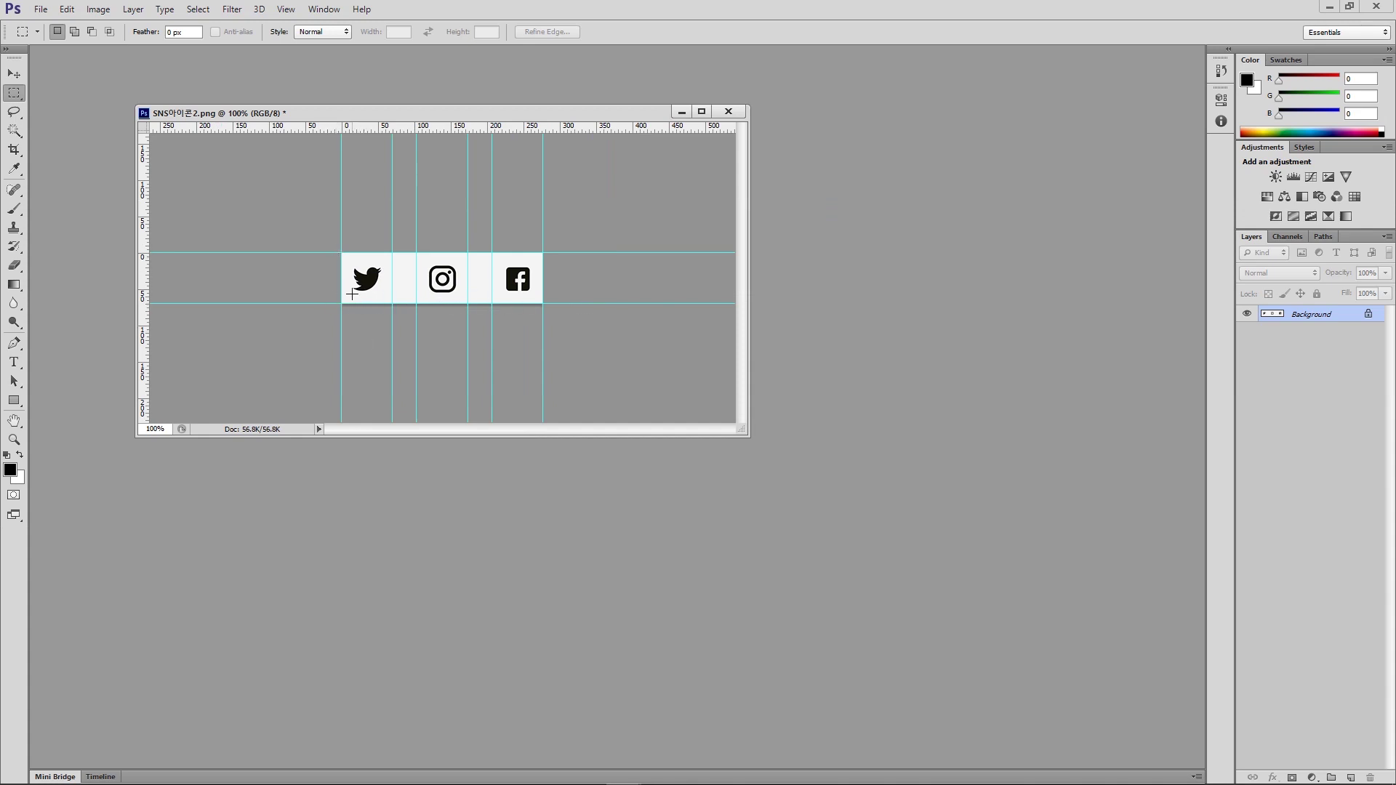
Select the guide-bounded square around the Twitter icon and crop the image to that selection
mouse_move(338, 271)
mouse_down()
mouse_move(353, 282)
mouse_move(372, 255)
mouse_move(445, 280)
mouse_move(462, 263)
mouse_move(523, 266)
mouse_up()
key(Escape)
drag(341, 253, 391, 304)
click(98, 9)
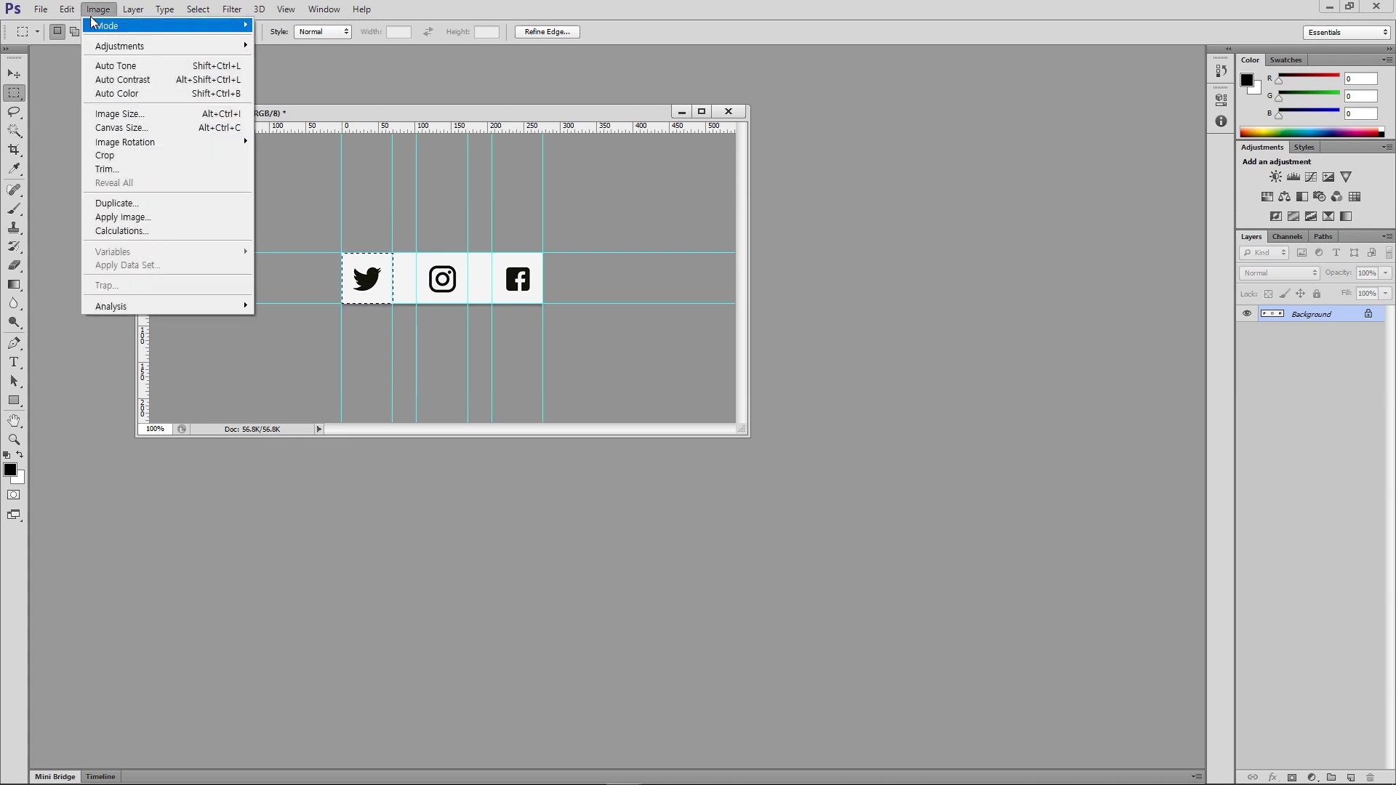
click(101, 153)
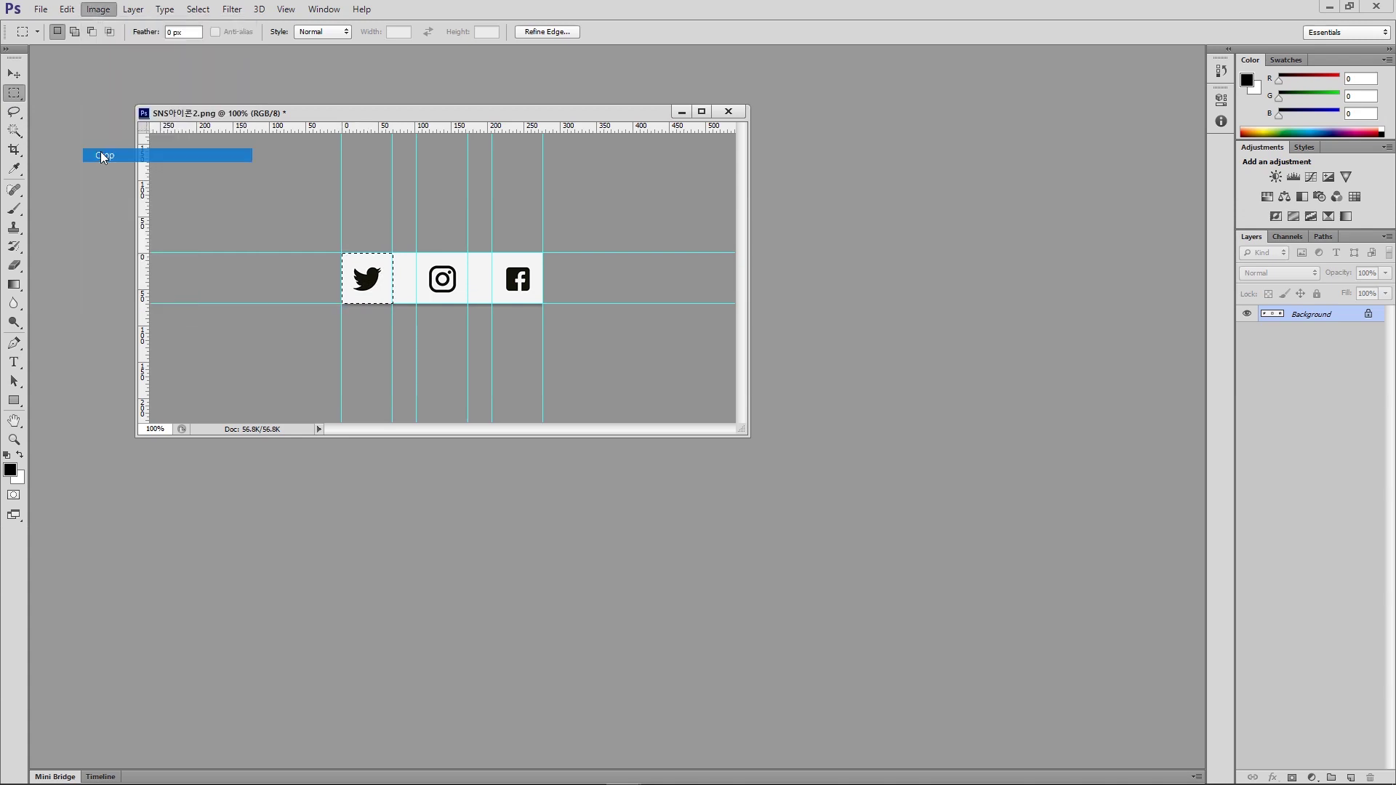
click(42, 9)
click(58, 156)
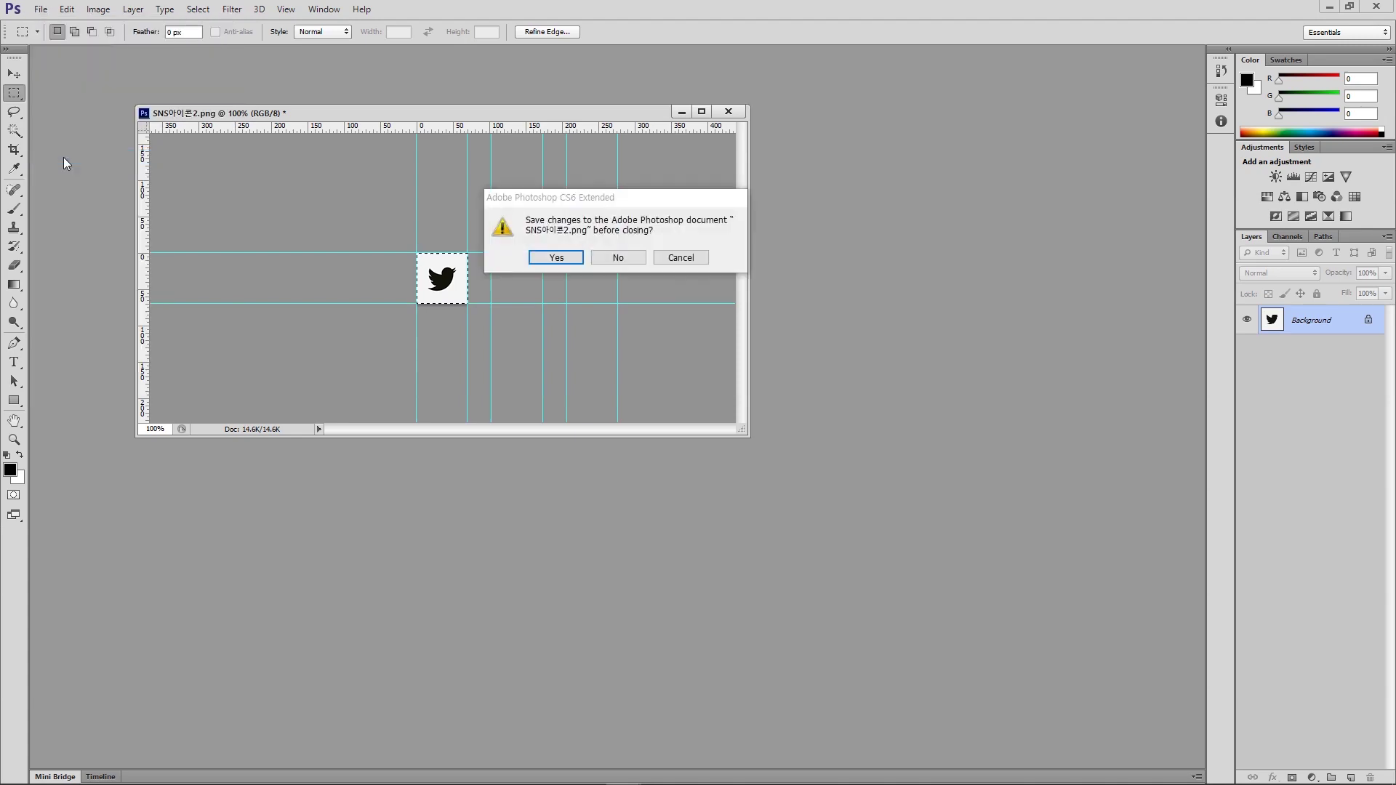
key(Escape)
Export the cropped Twitter icon for web as a PNG-24 named sns-01 in the images folder
click(41, 9)
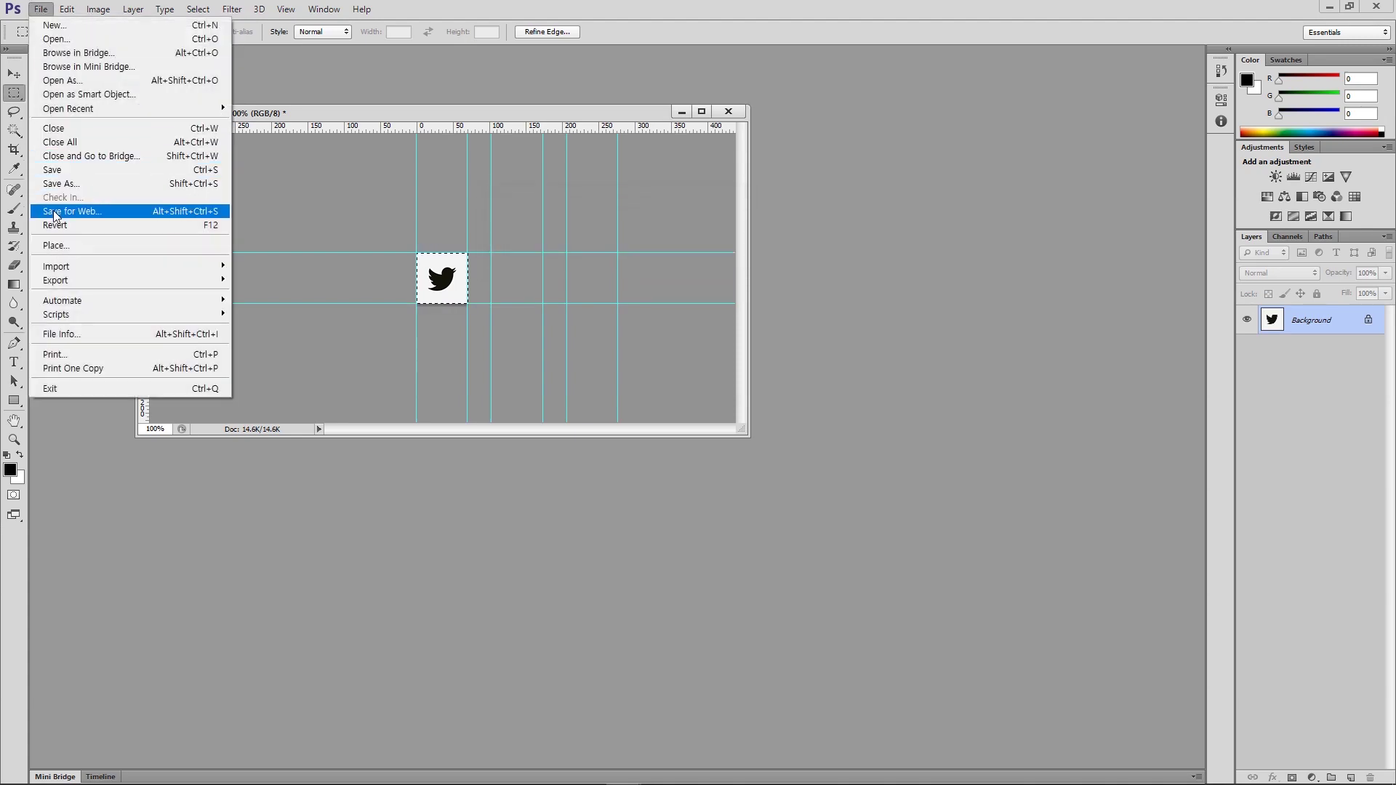
click(53, 209)
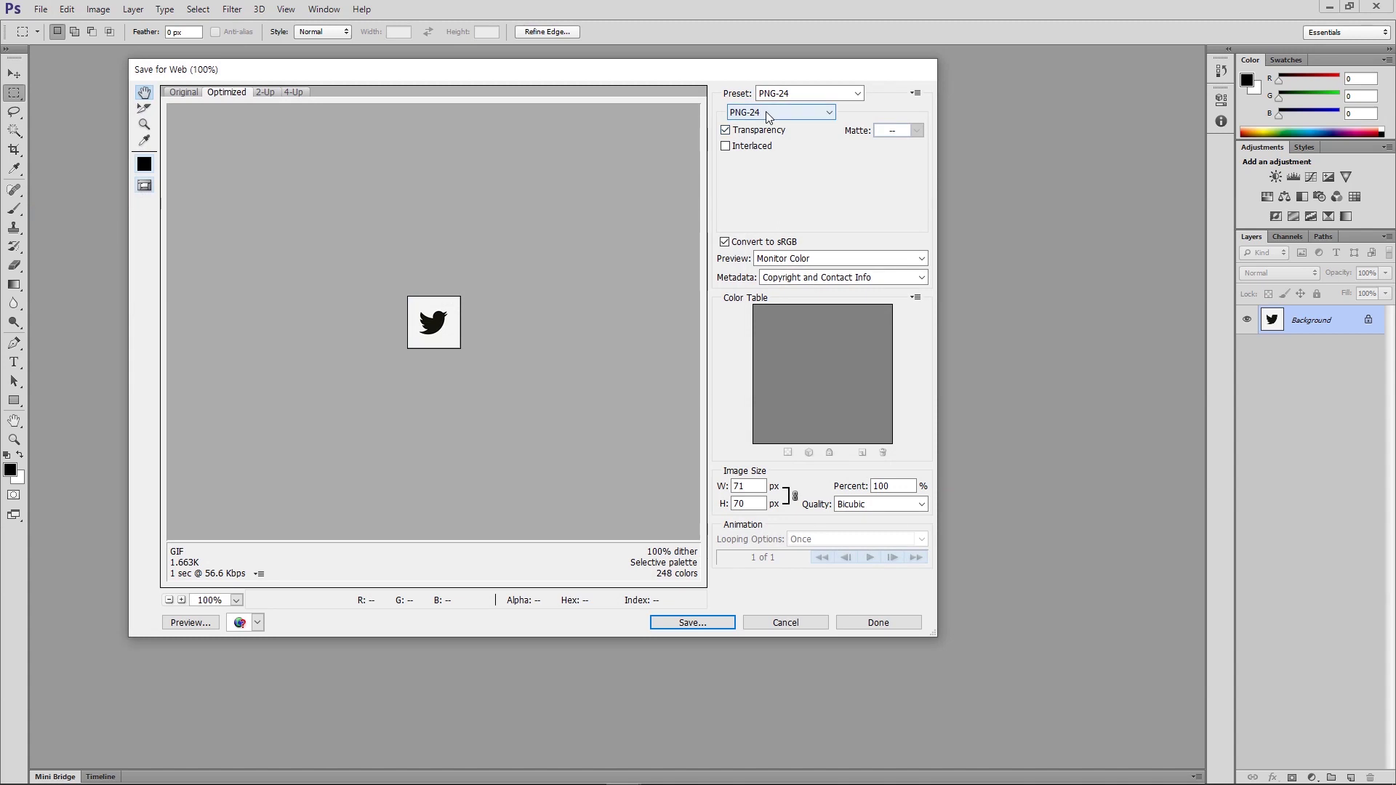
click(691, 623)
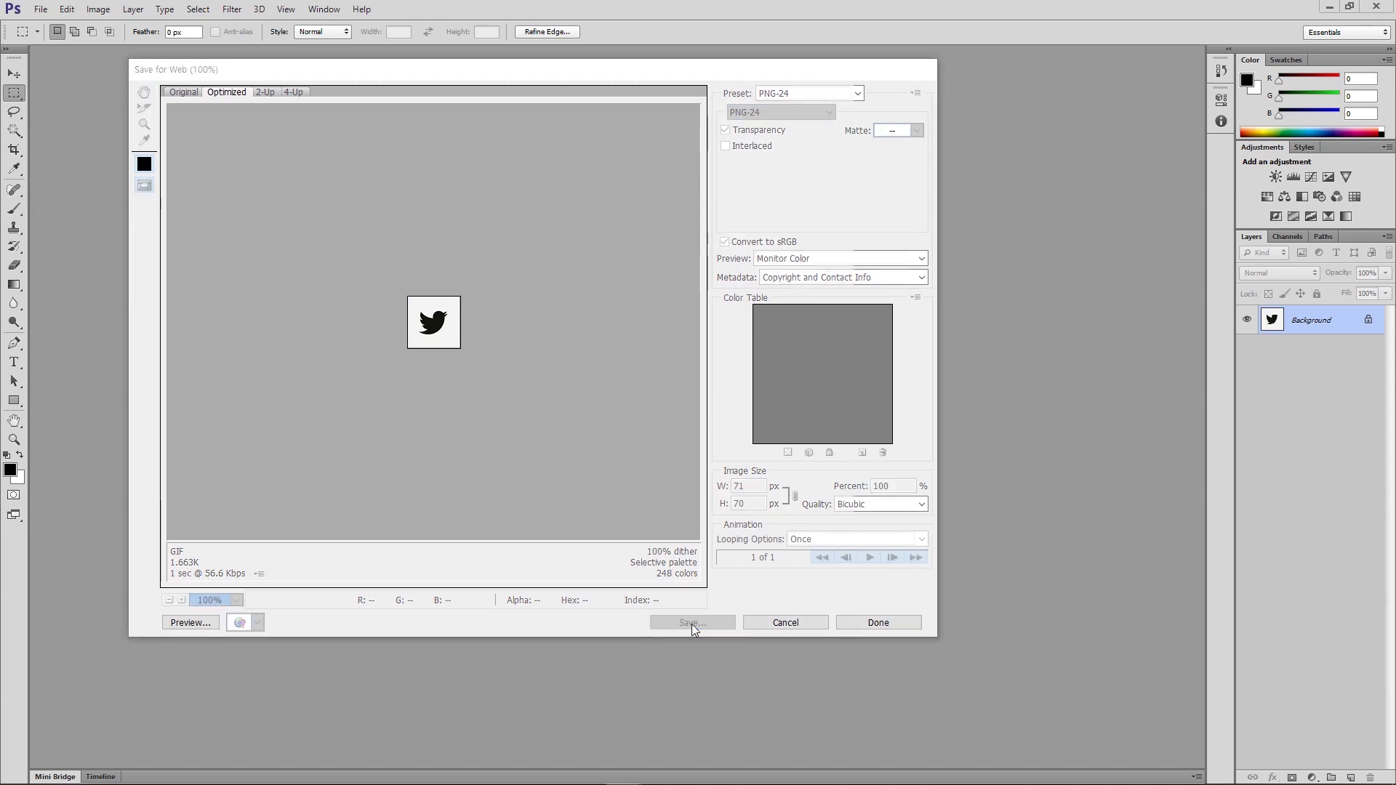
text(sns-01)
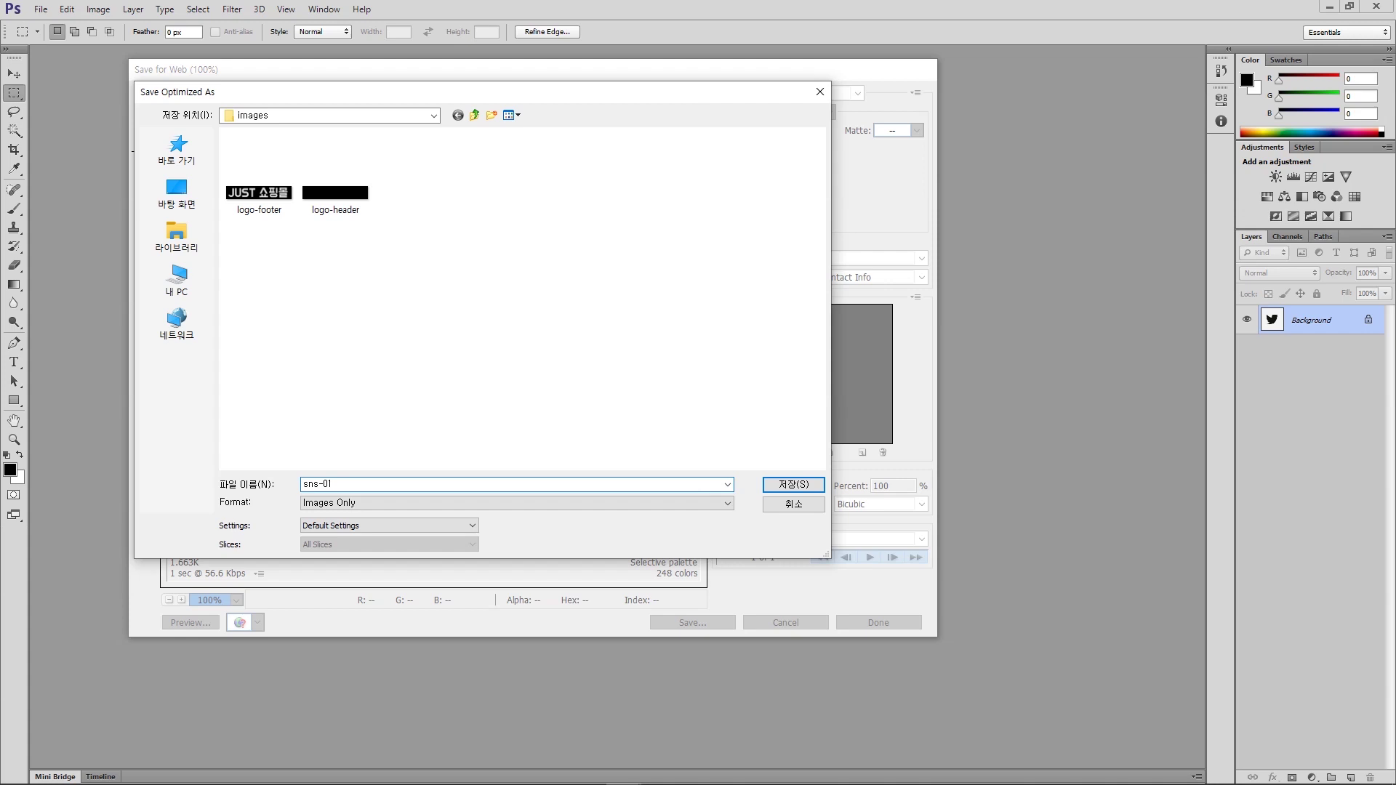
key(Return)
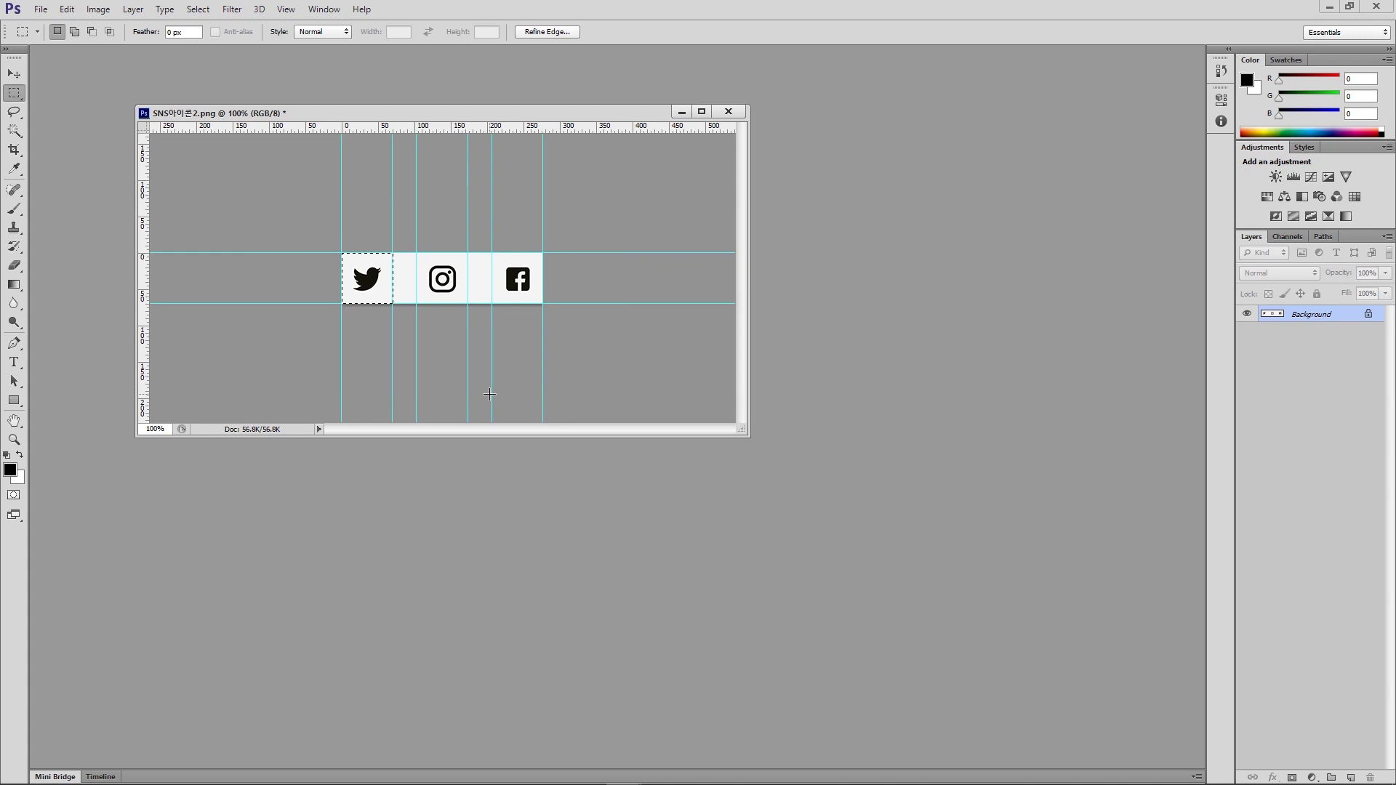
Select the guide-bounded square around the Instagram icon in the full strip and crop the image to it
drag(416, 253, 467, 303)
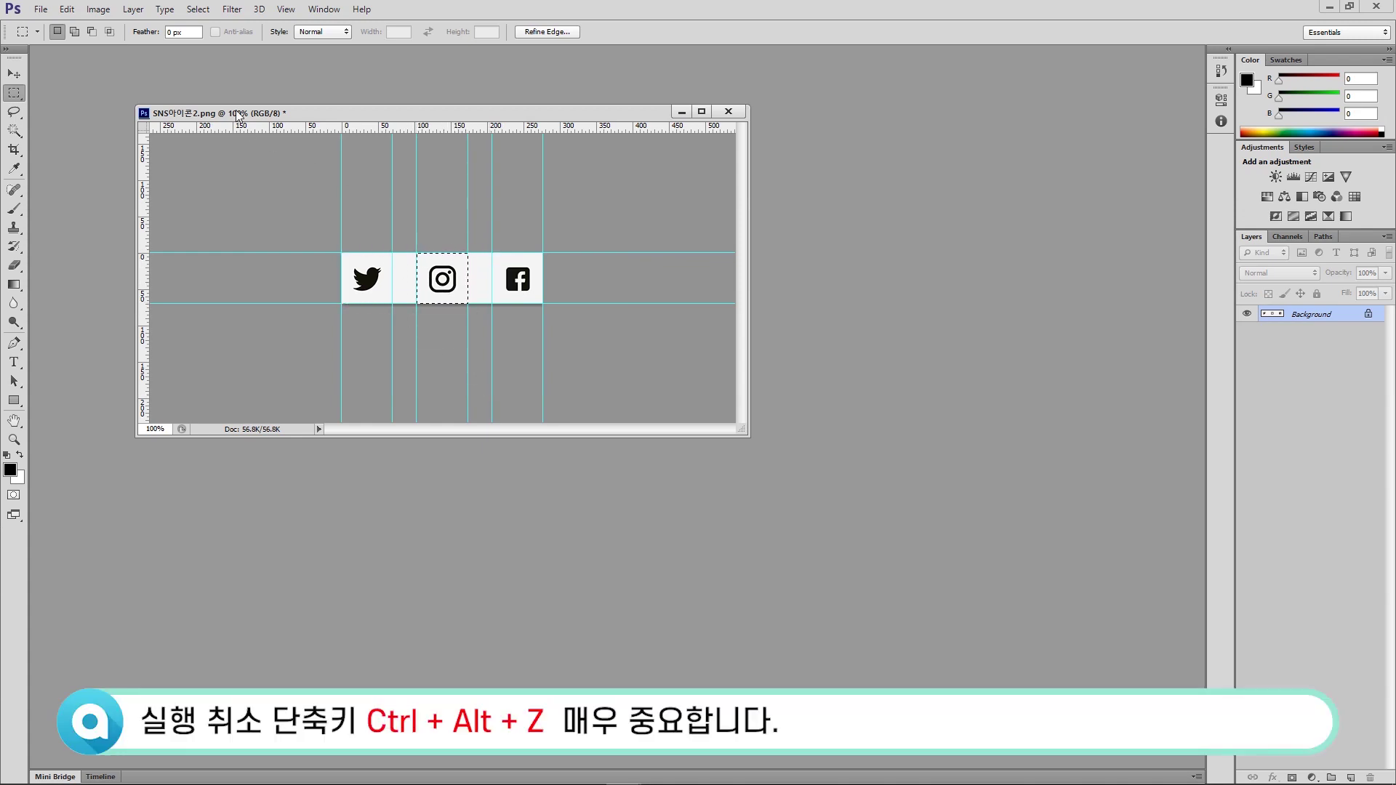
click(41, 9)
mouse_move(88, 14)
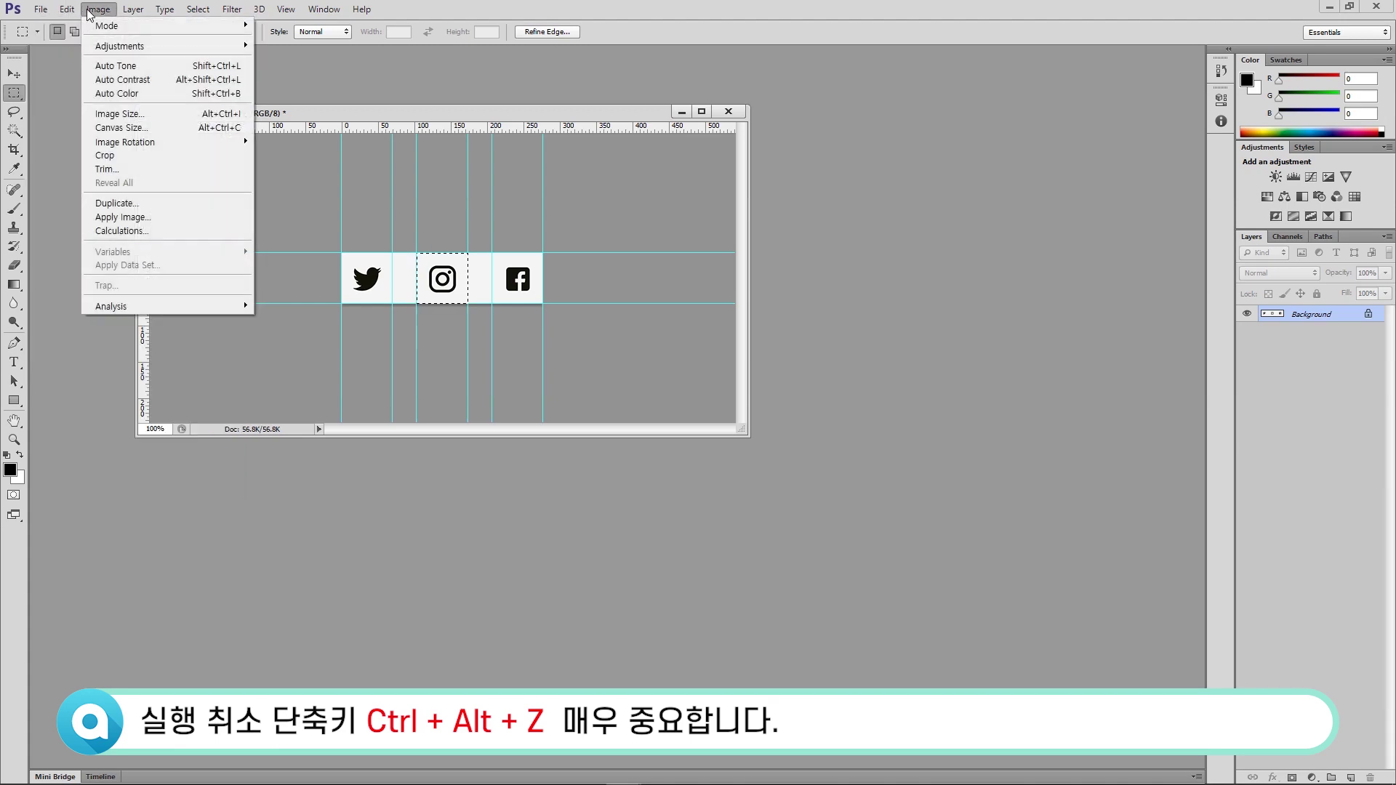
click(109, 152)
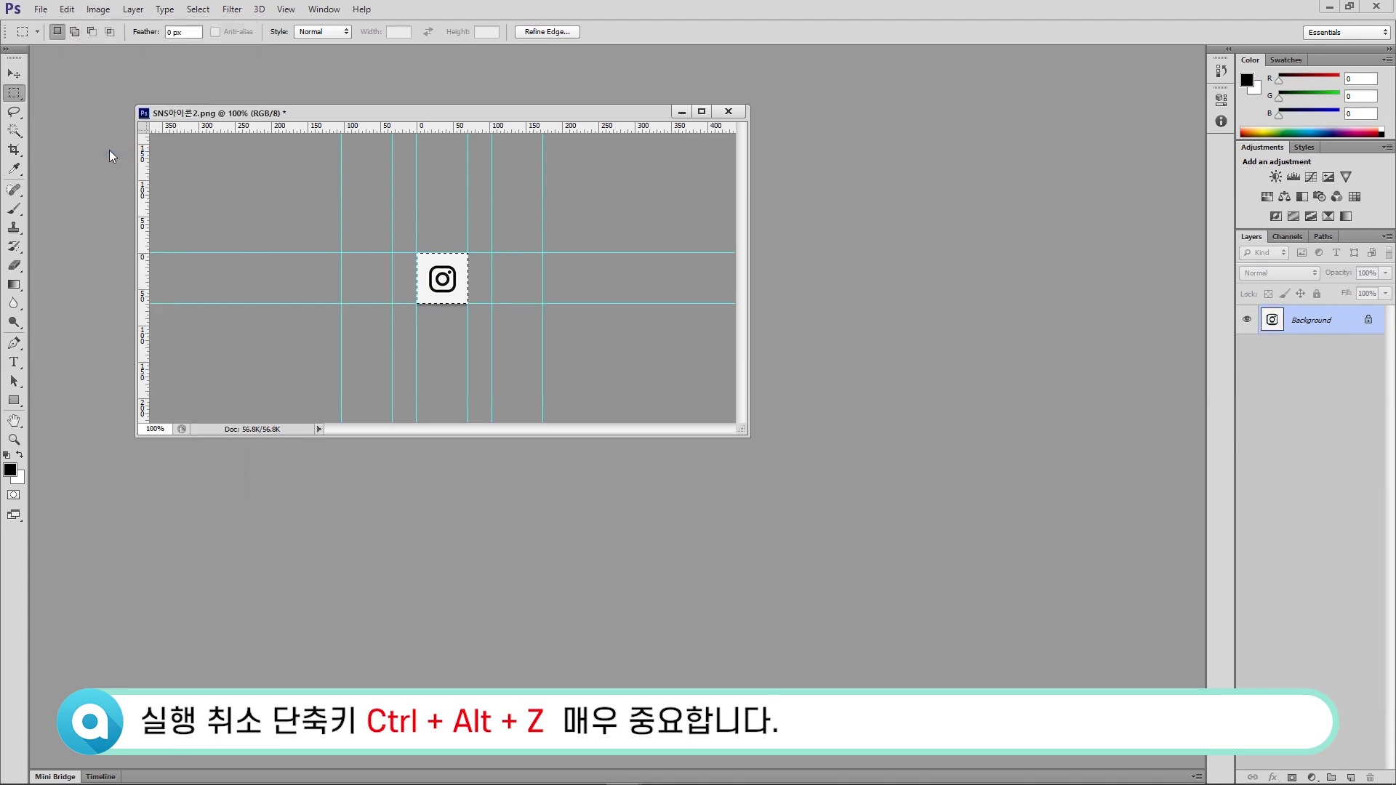
Export the cropped Instagram icon for web as a PNG-24 named sns-02 in the images folder
click(41, 9)
click(65, 199)
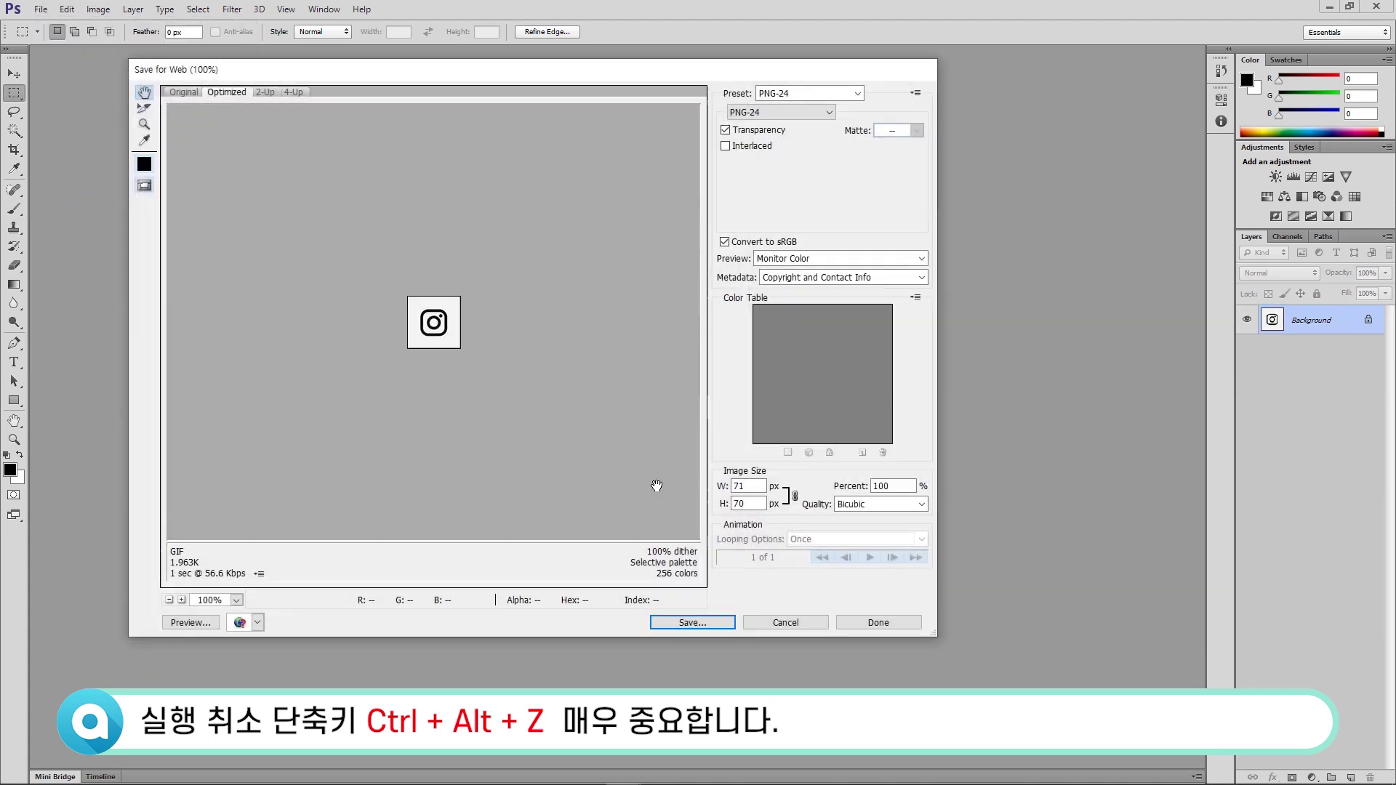
click(704, 622)
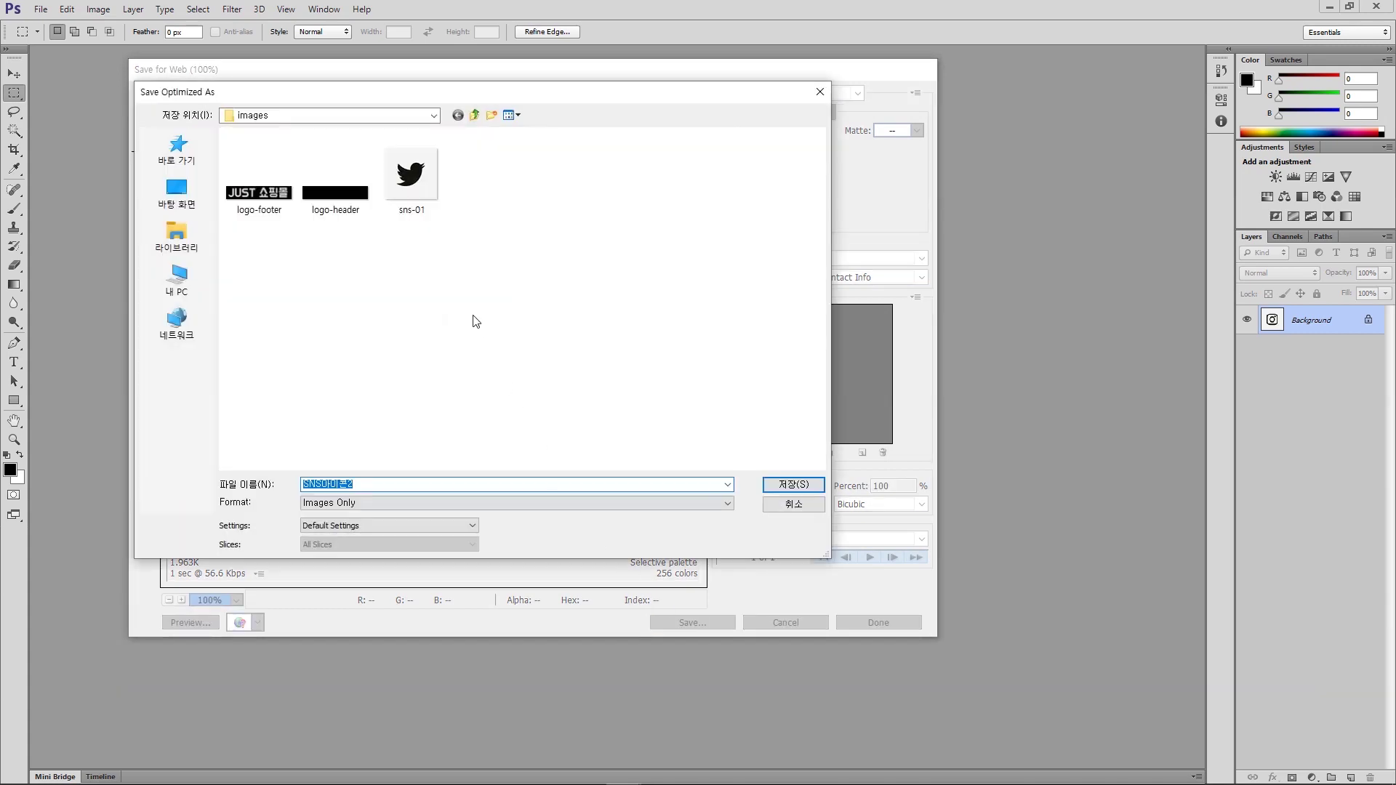
click(407, 195)
click(509, 491)
key(shift+Left)
key(shift+Left)
key(shift+Left)
key(shift+Left)
key(shift+Left)
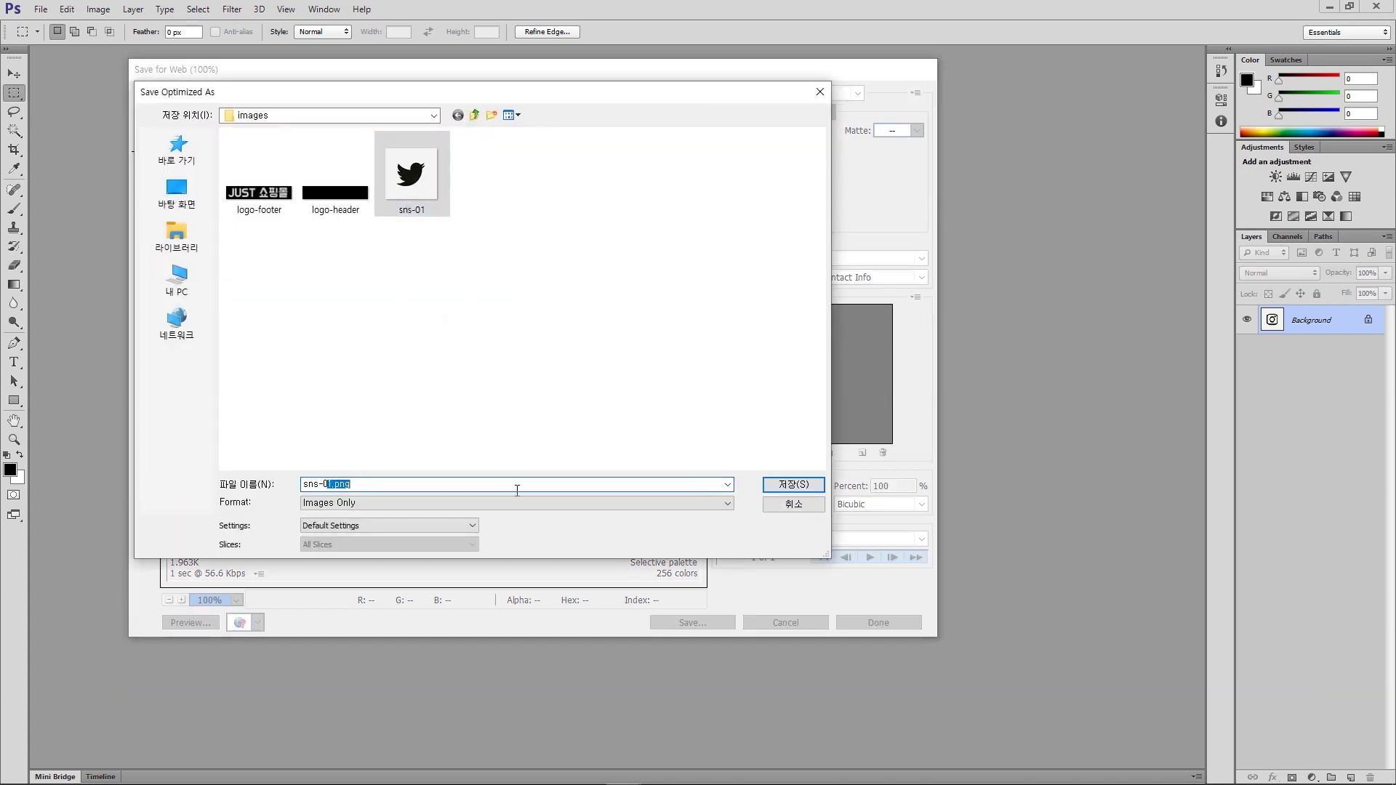
text(2)
key(Return)
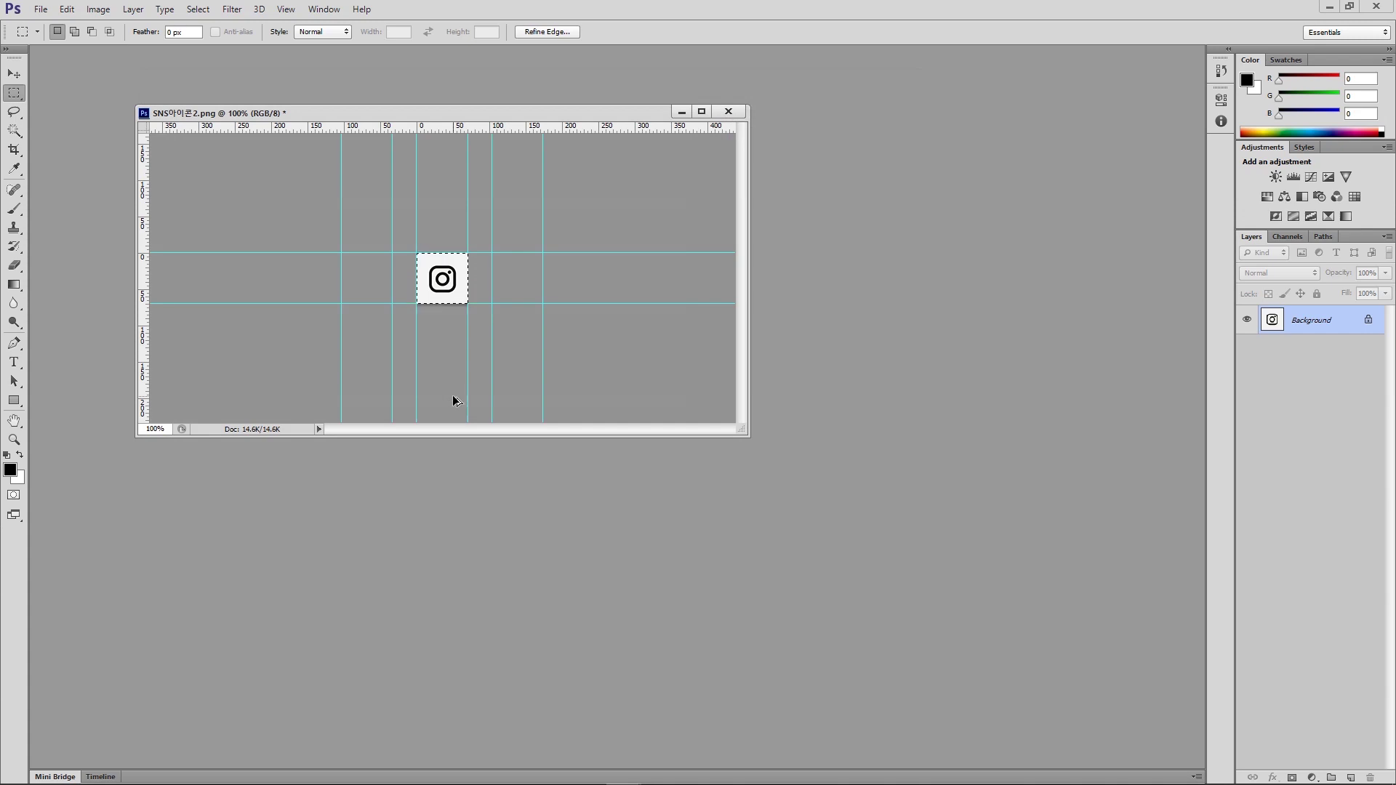
Undo the Instagram crop, select the guide-bounded square around the Facebook icon, and crop the image to it
key(ctrl+z)
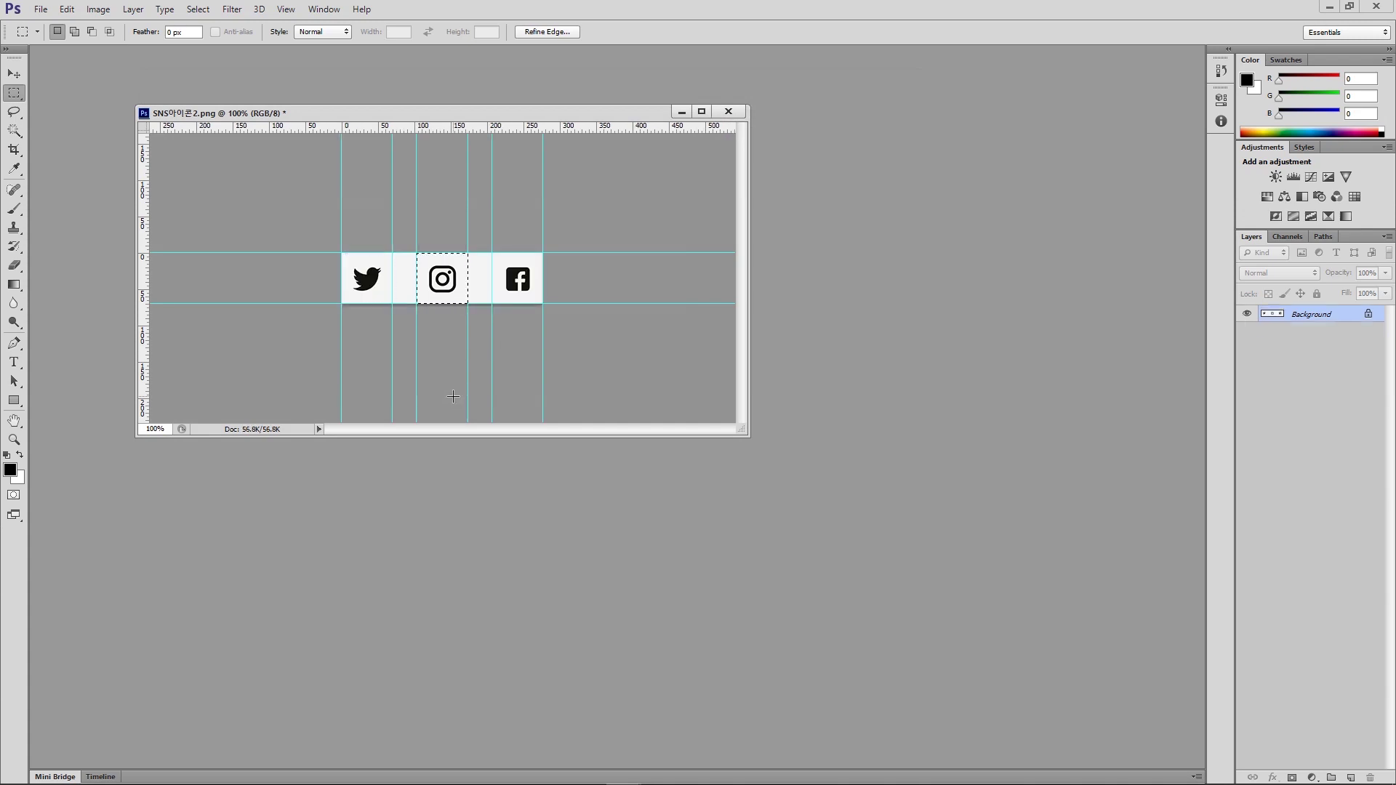
drag(492, 253, 543, 305)
click(98, 9)
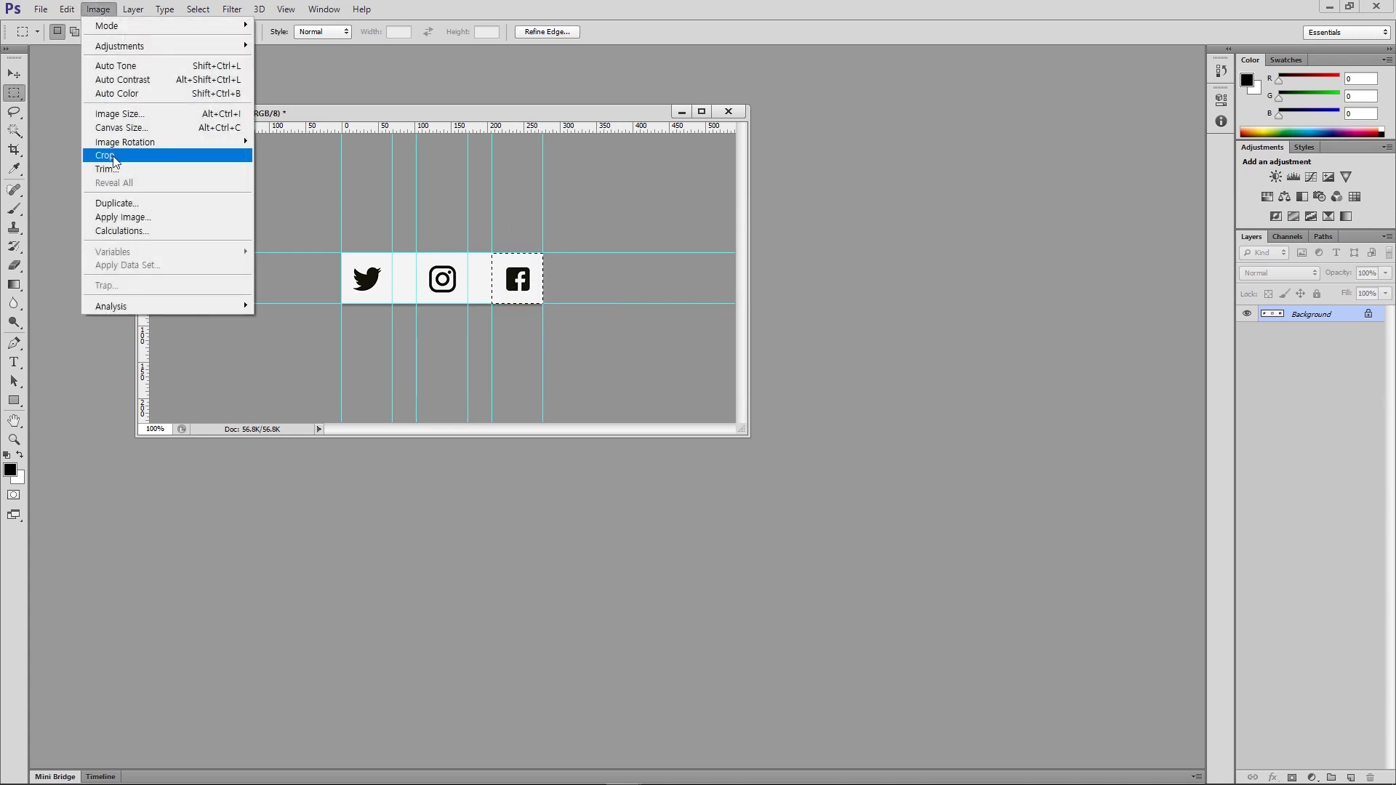
click(117, 157)
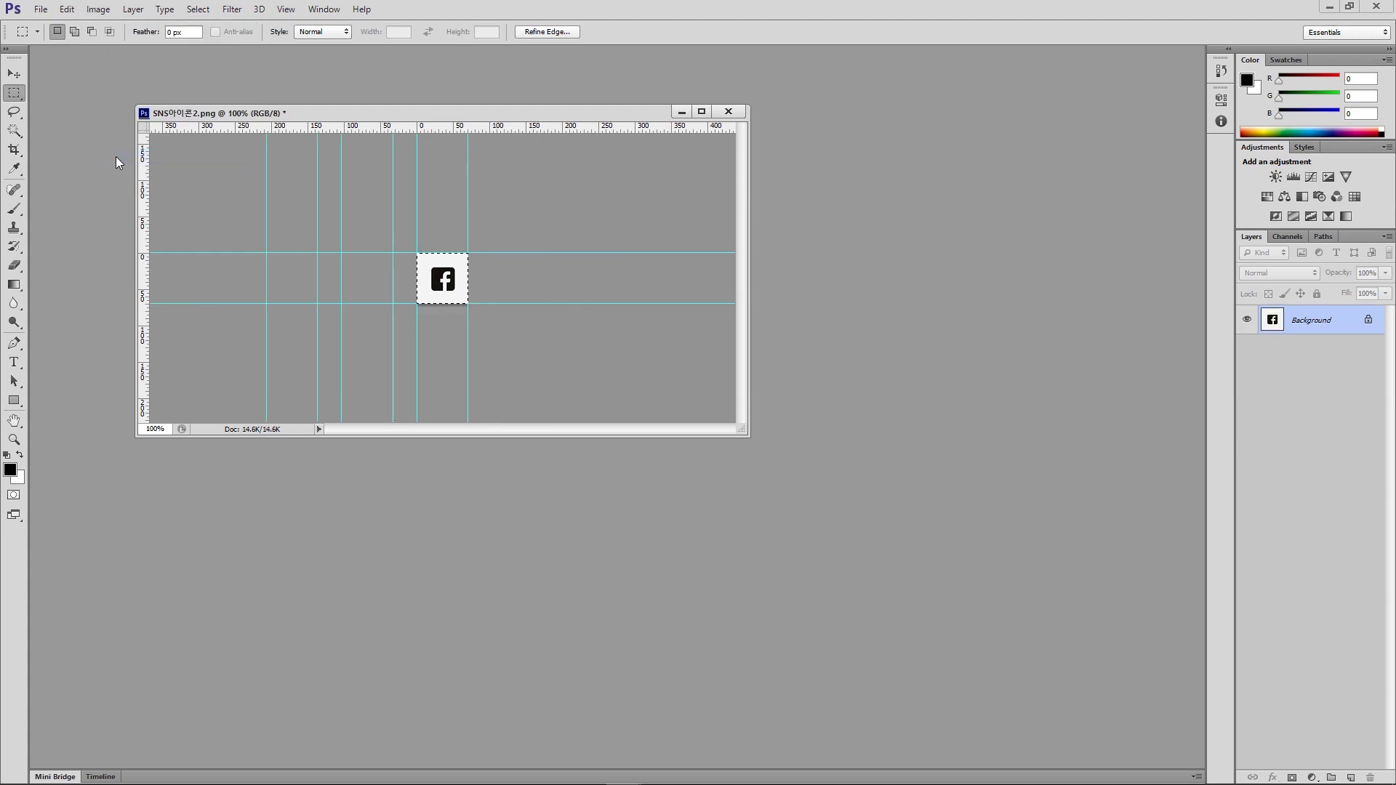
Export the cropped Facebook icon for web as a PNG-24 named sns-03 in the images folder
key(ctrl+alt+shift+s)
click(703, 625)
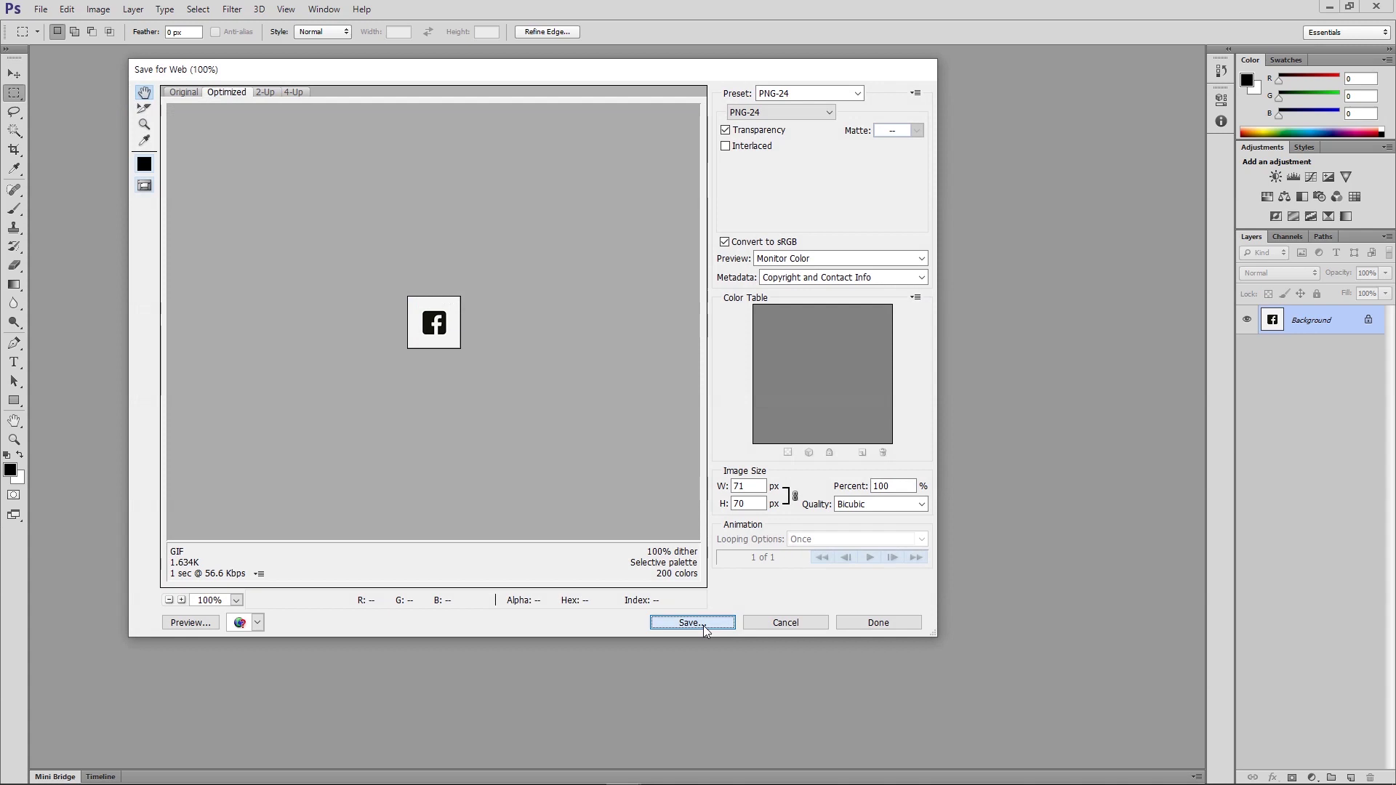
click(487, 178)
double_click(350, 482)
text(sns-03)
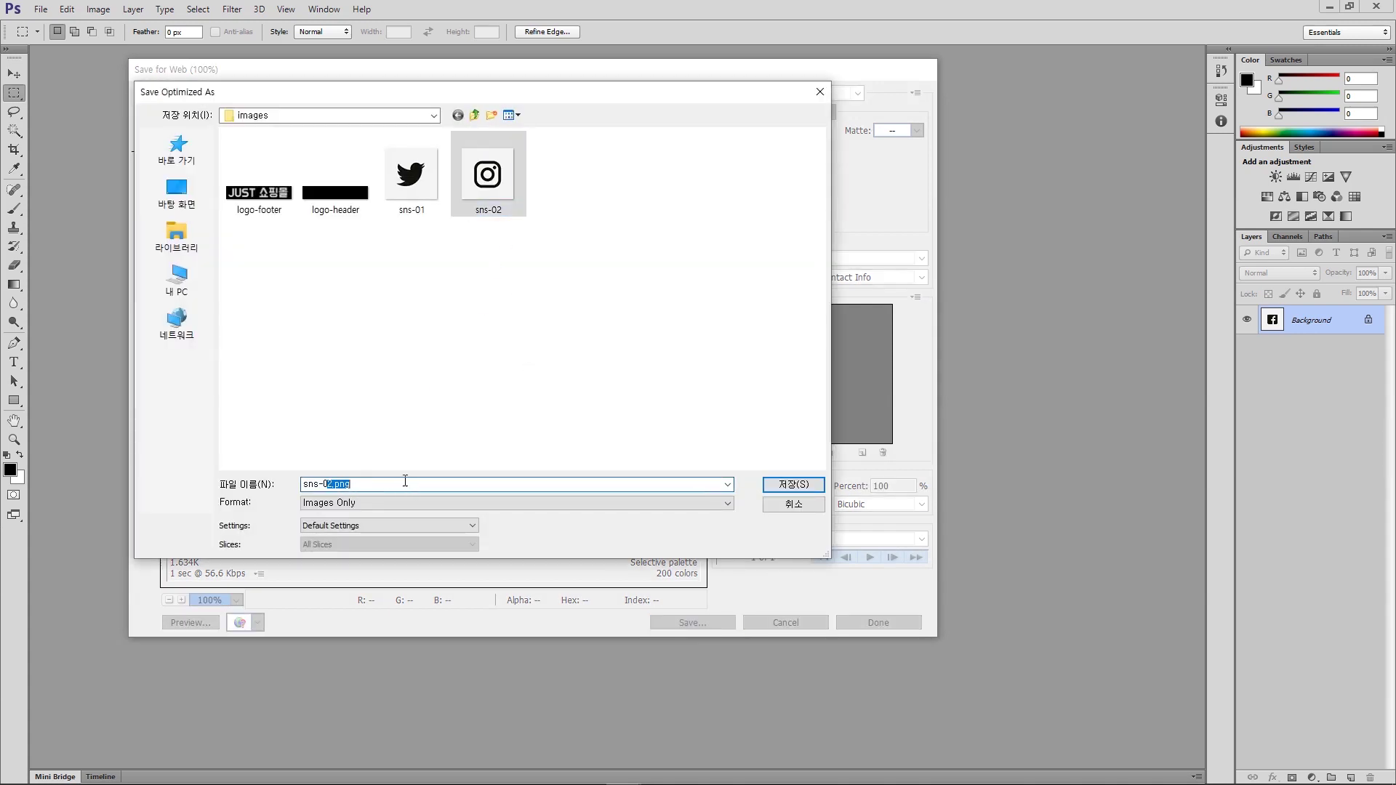
key(Return)
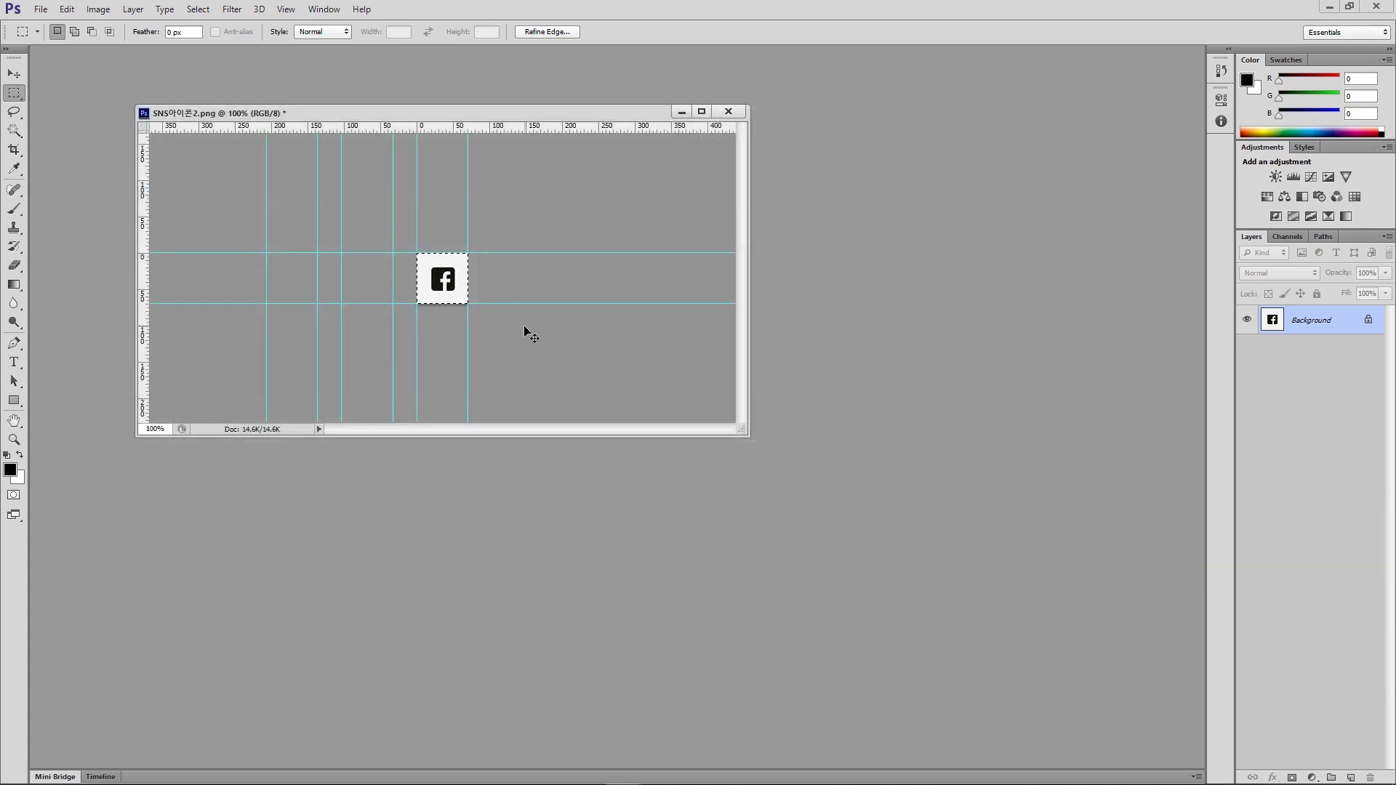
Undo the Facebook crop to restore the full icon strip and clear the selection
key(ctrl+z)
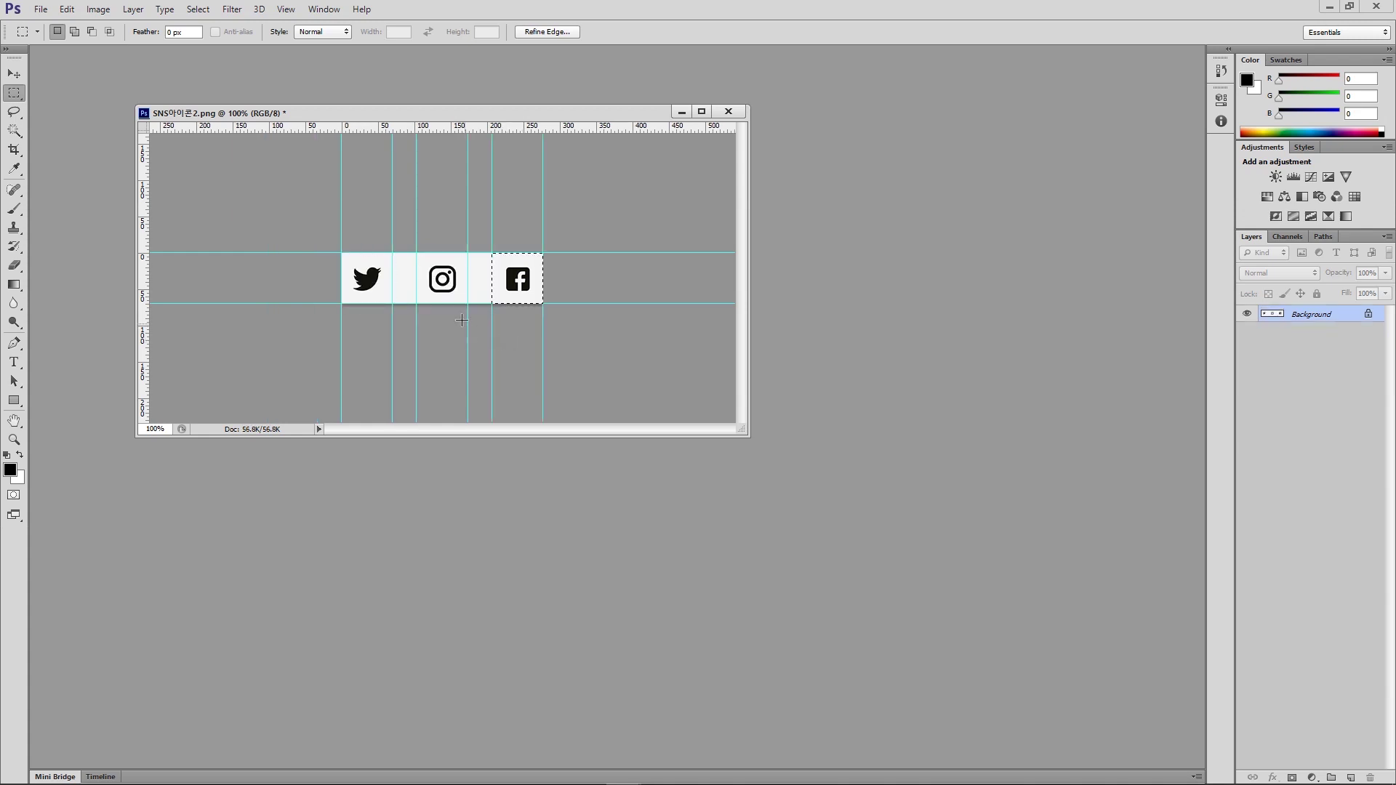
mouse_move(423, 116)
mouse_down()
mouse_move(403, 119)
mouse_move(418, 123)
mouse_up()
click(580, 177)
Save the full icon strip as a Photoshop document named SNS아이콘.psd in the 포토샵원본 folder
click(41, 9)
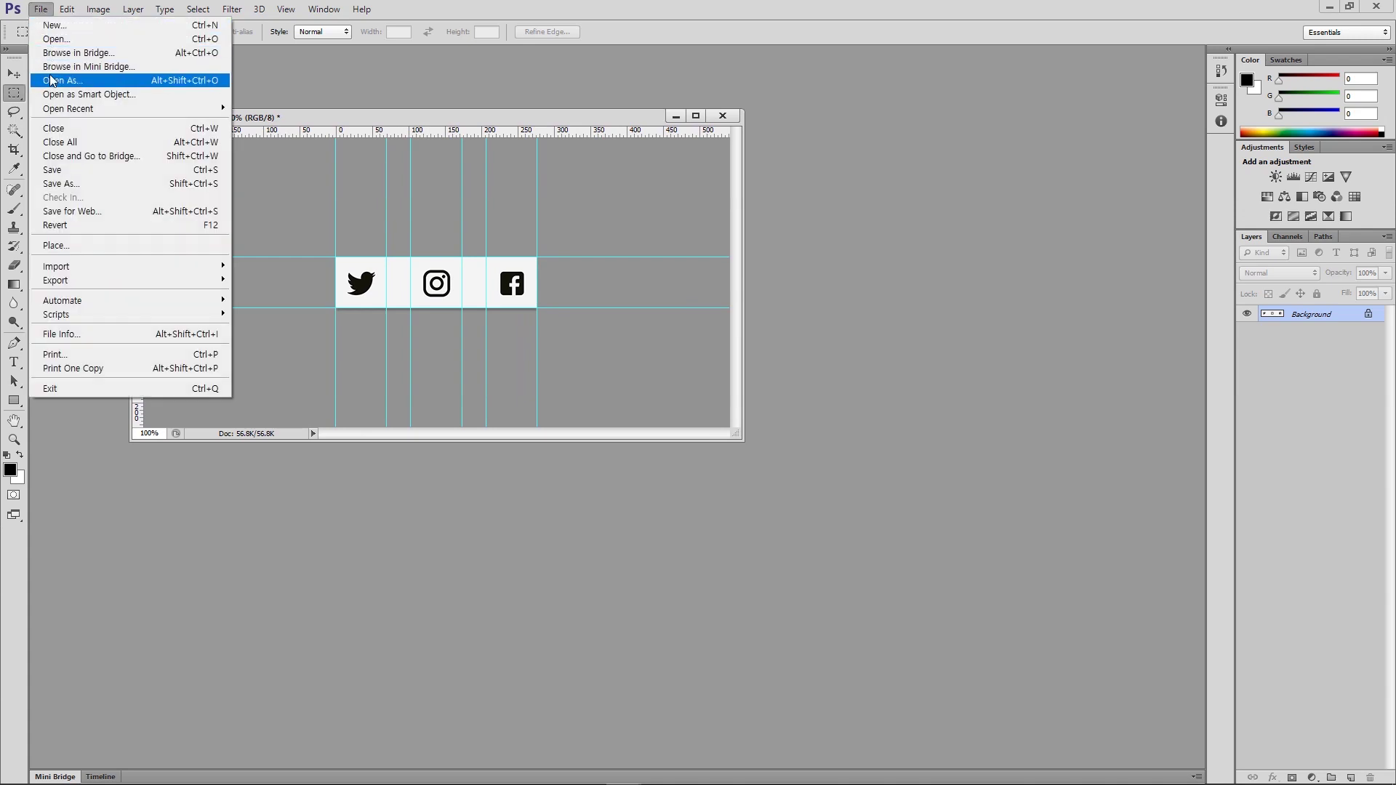
click(55, 184)
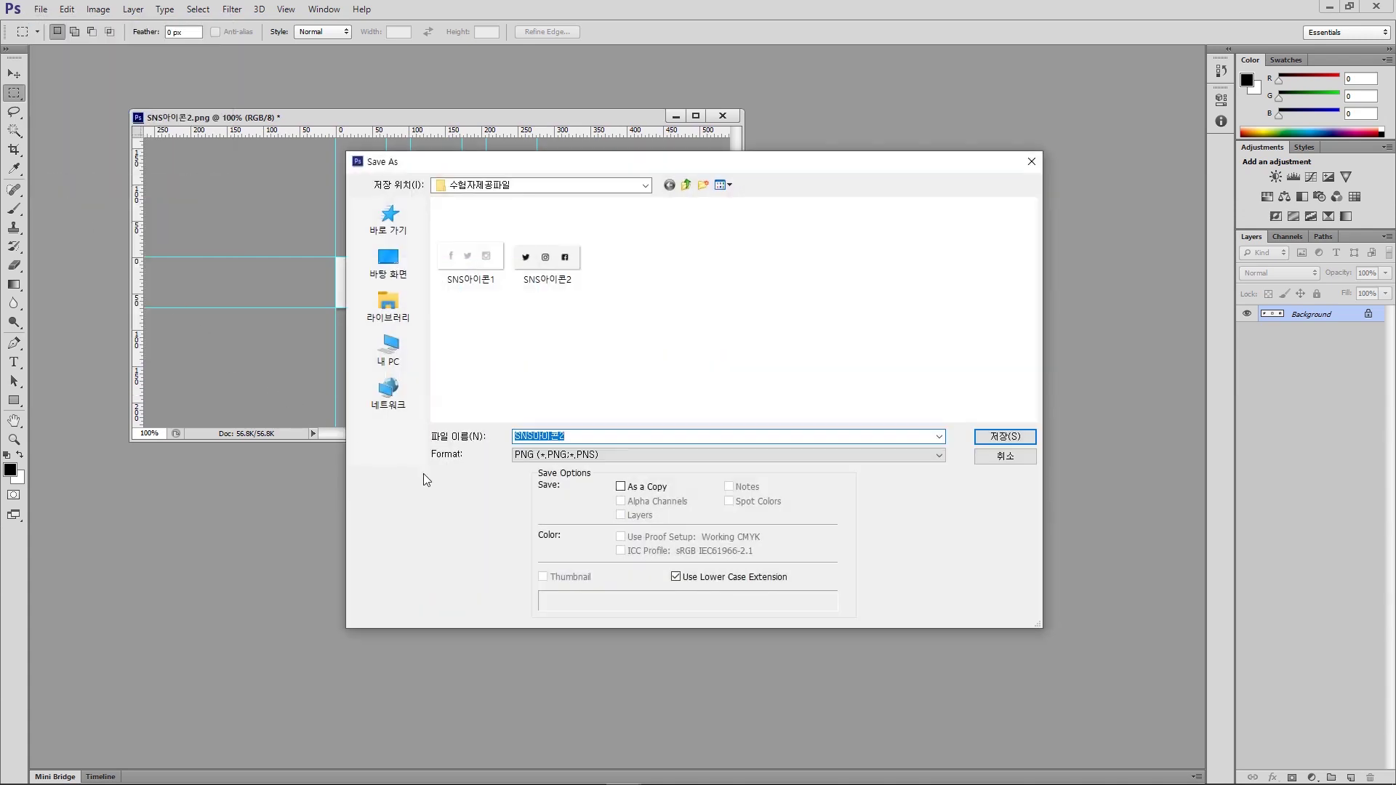
click(565, 458)
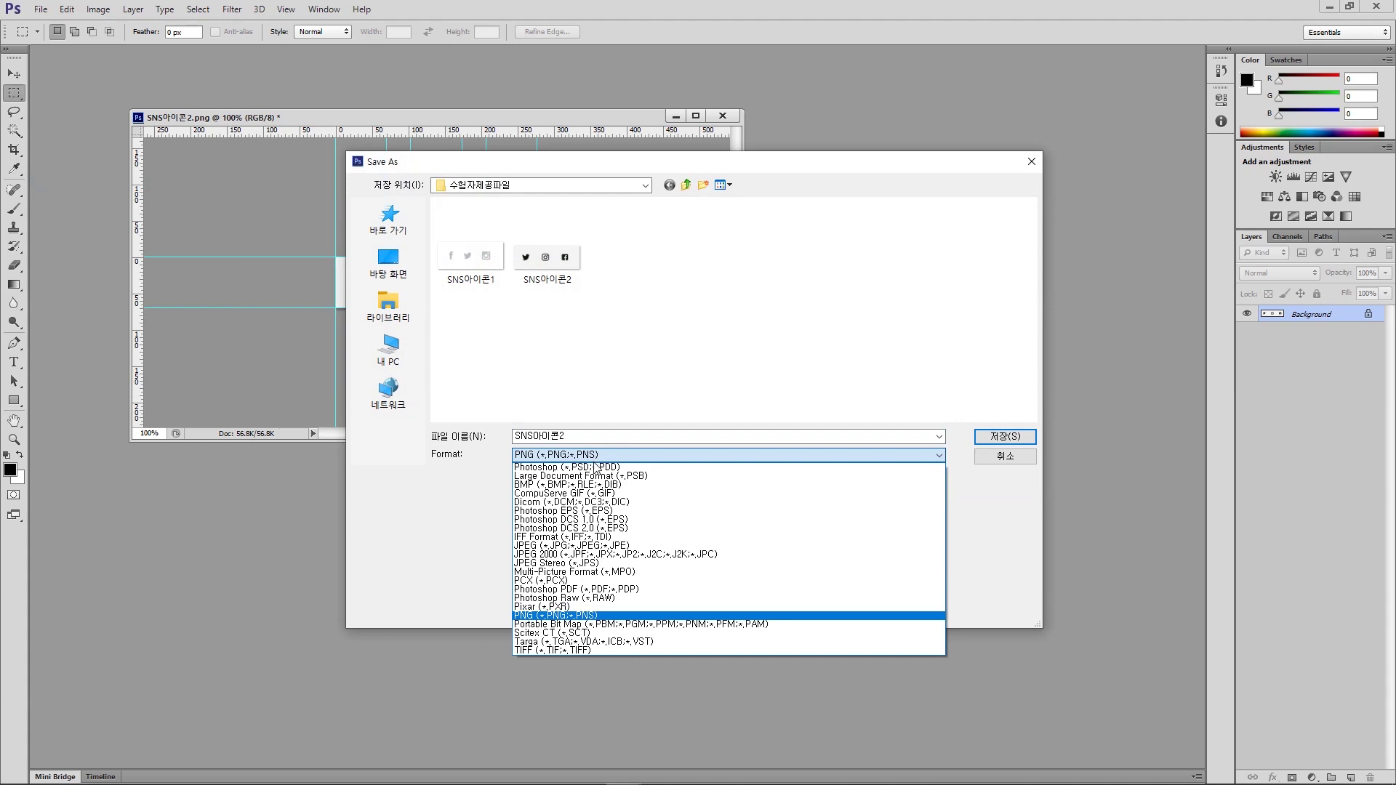
click(595, 466)
click(687, 185)
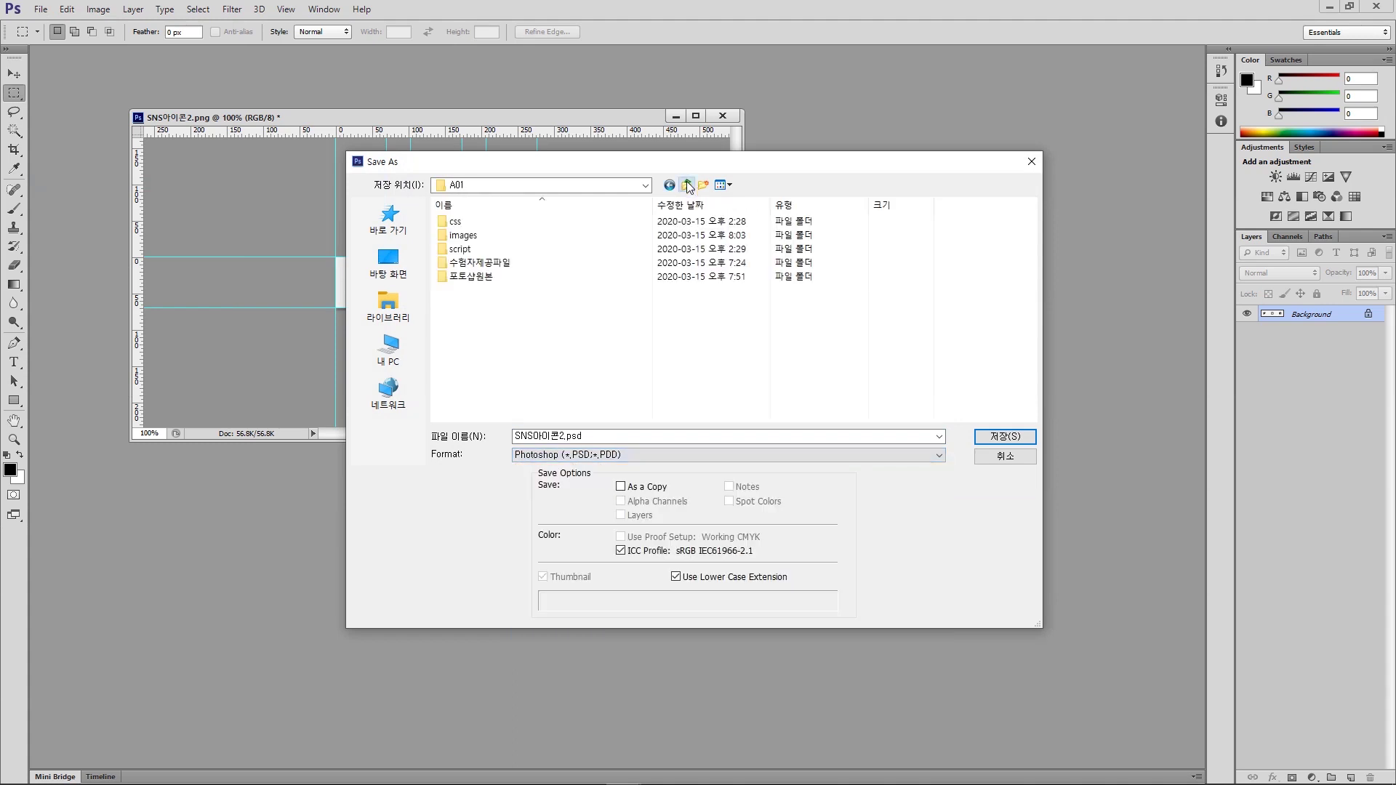
double_click(473, 276)
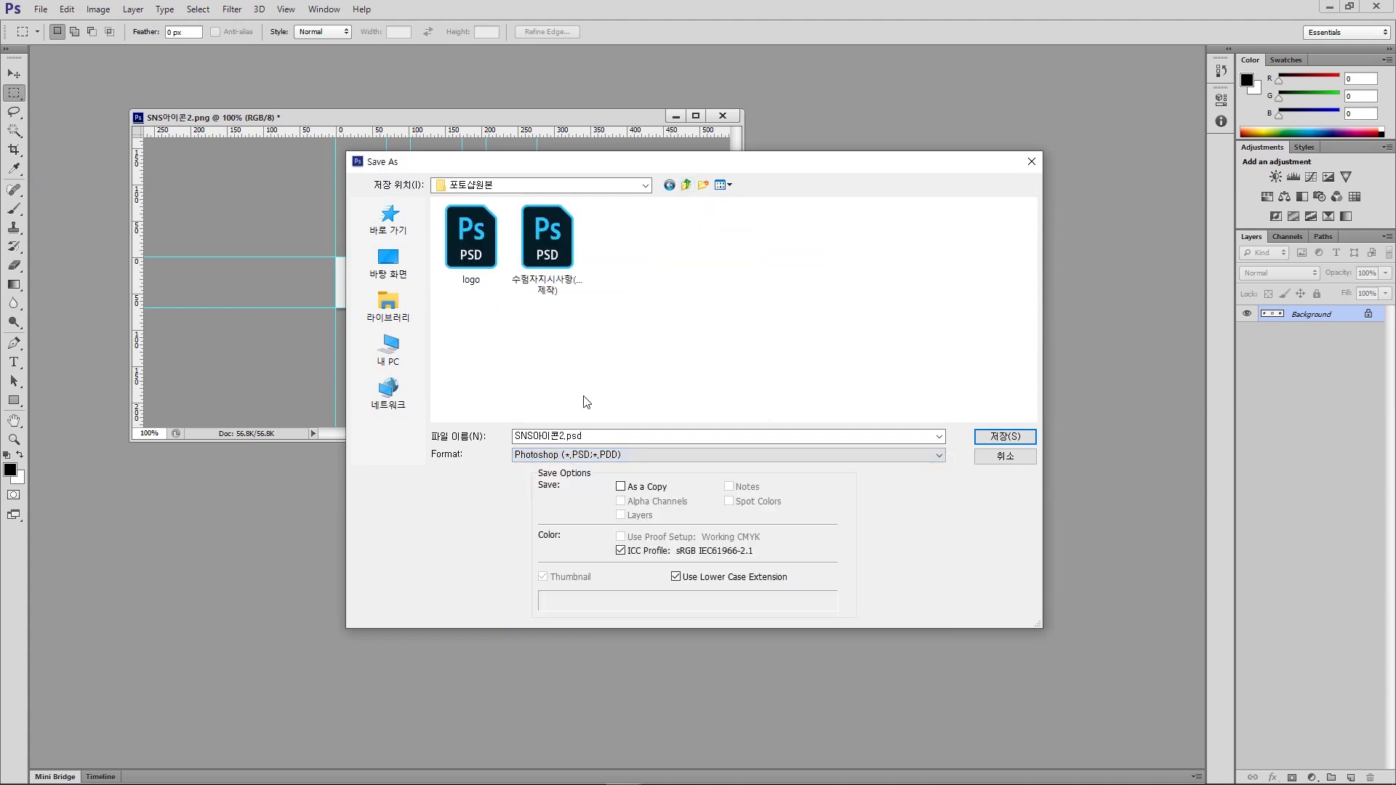
click(614, 440)
click(562, 436)
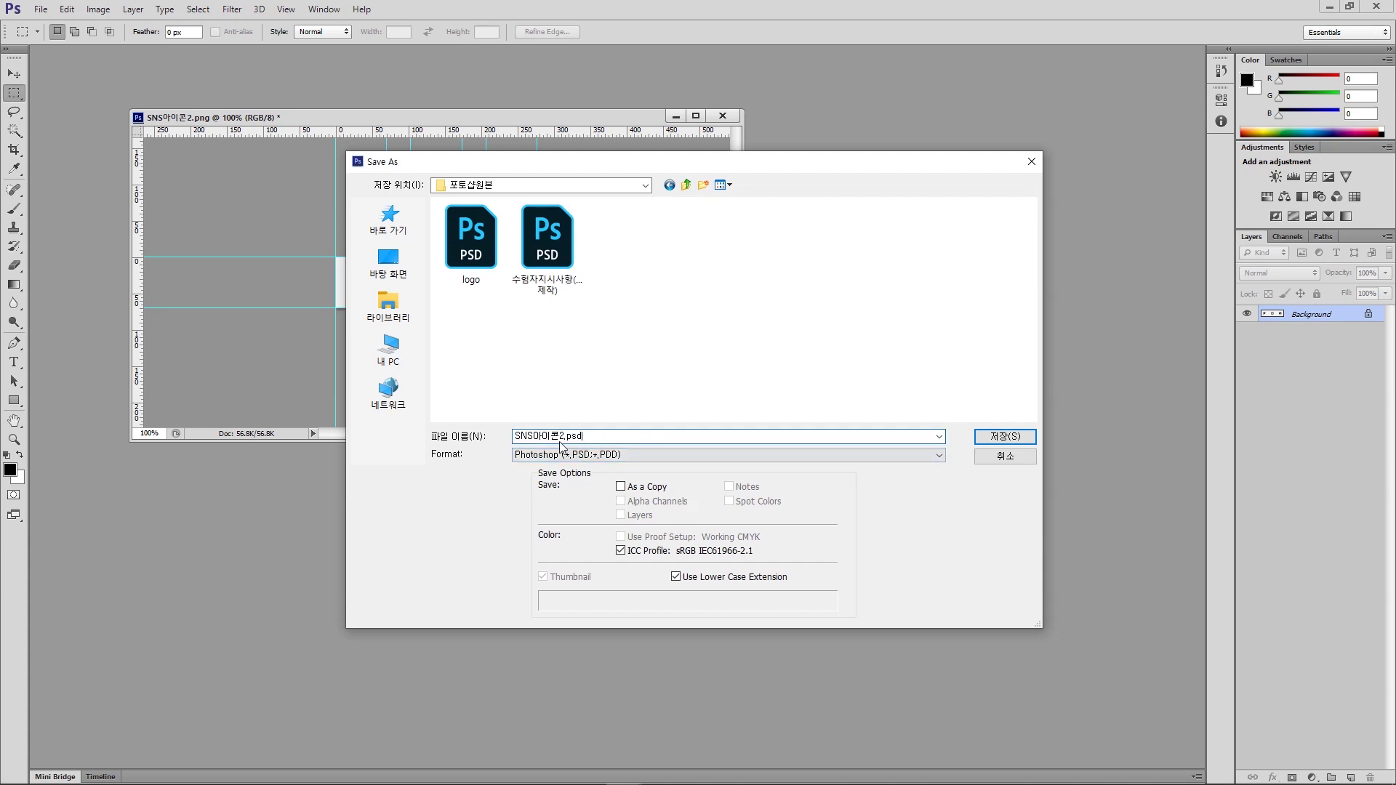
drag(562, 437, 636, 439)
key(BackSpace)
click(1013, 435)
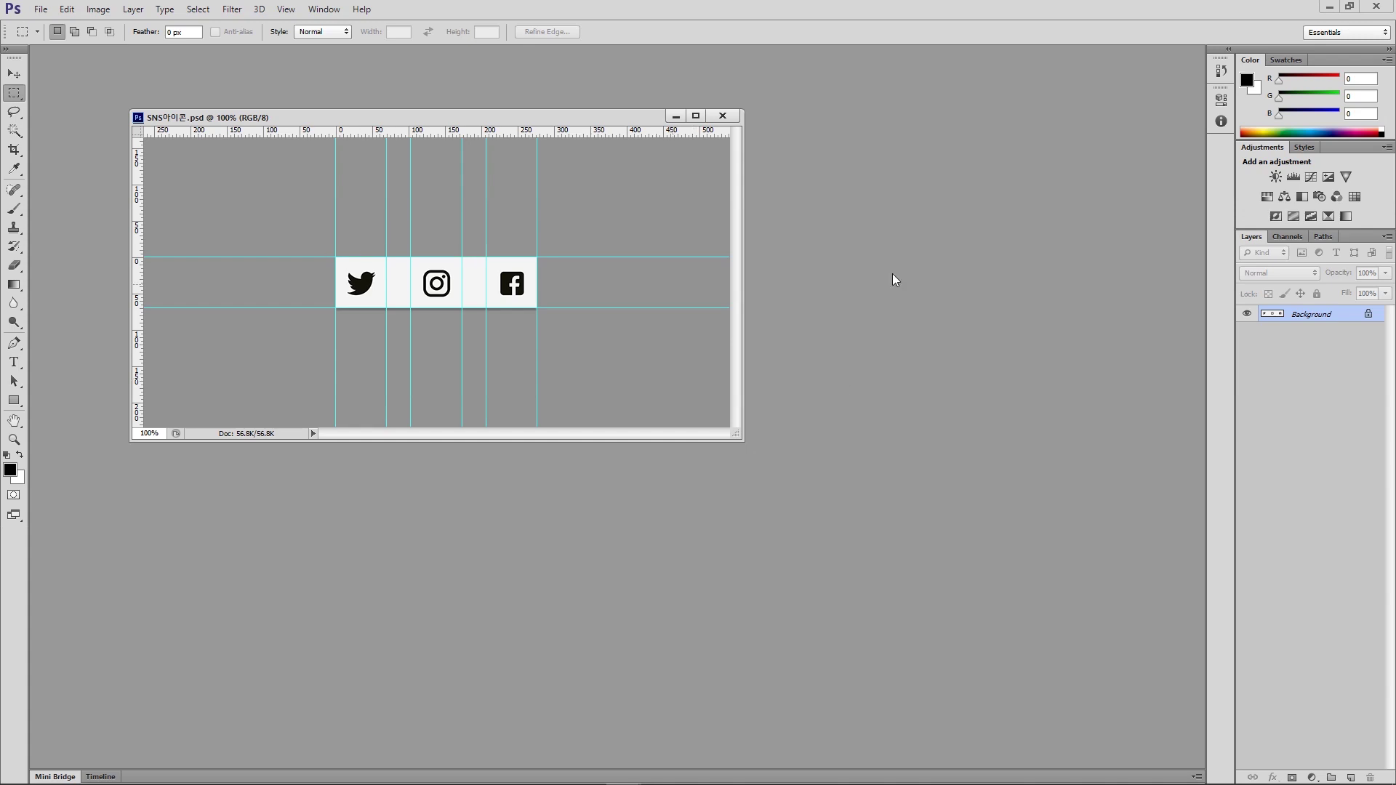
Compare the icon strip's original opening state with its latest state in the document history, ending on the last Deselect entry
click(1221, 72)
scroll(1151, 77, up, 10)
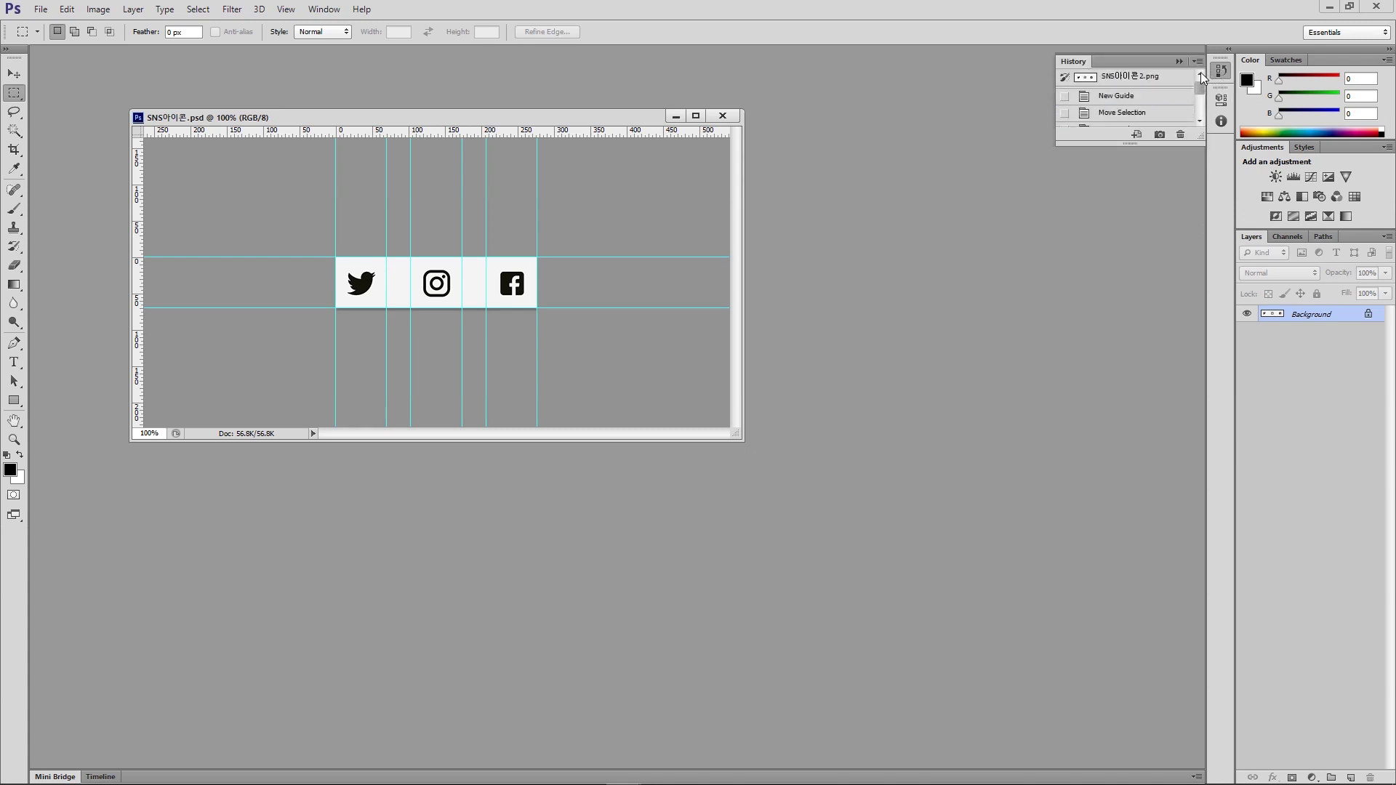
click(1152, 77)
drag(1129, 144, 1129, 299)
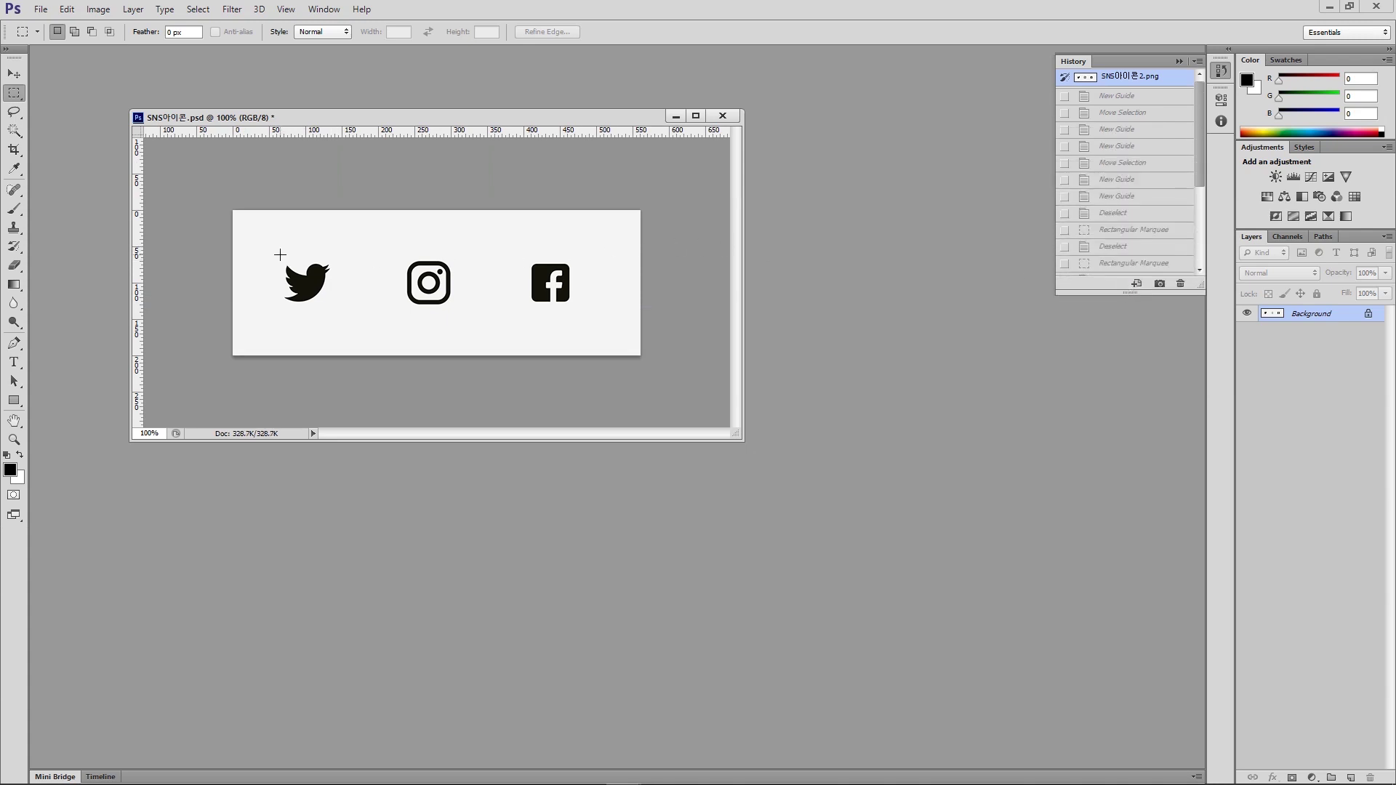
drag(1198, 149, 1203, 261)
click(1110, 268)
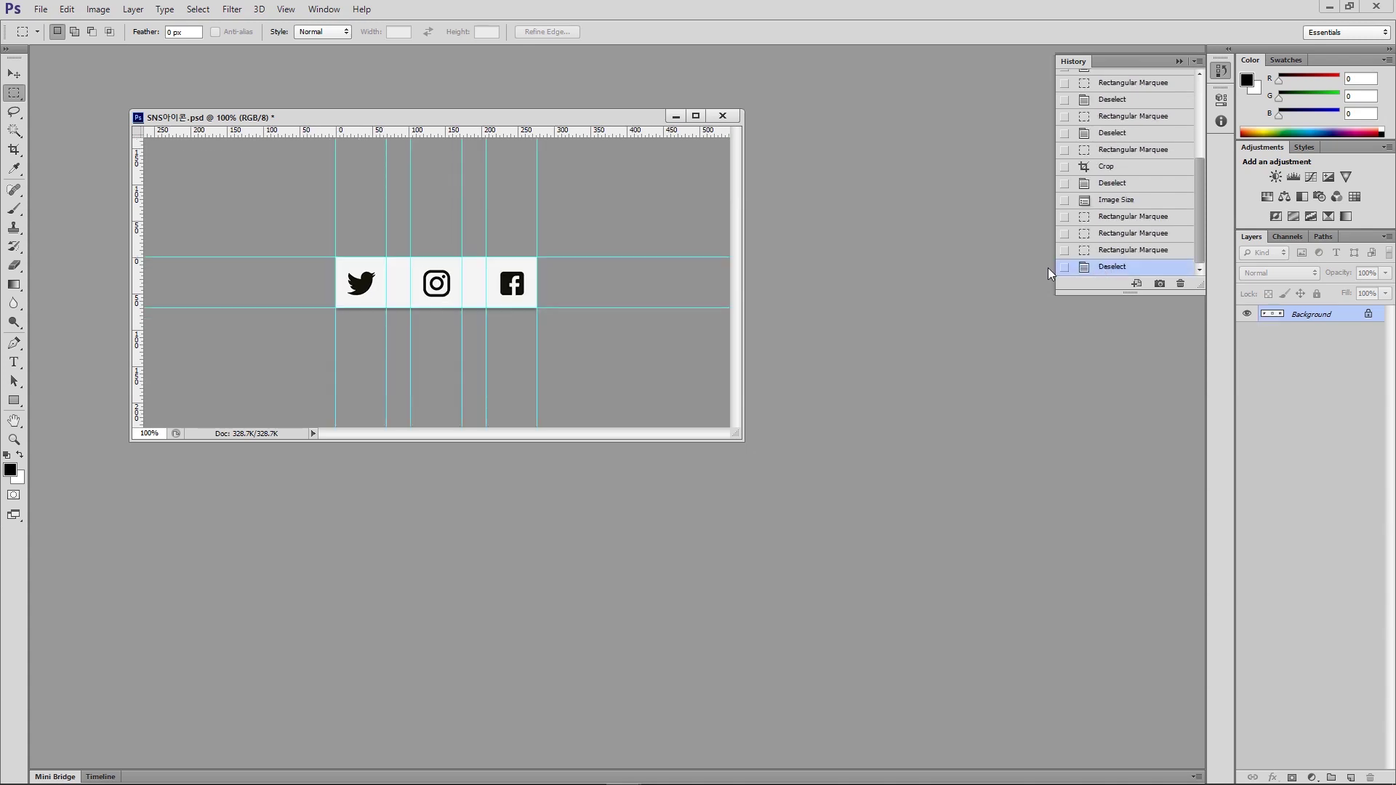